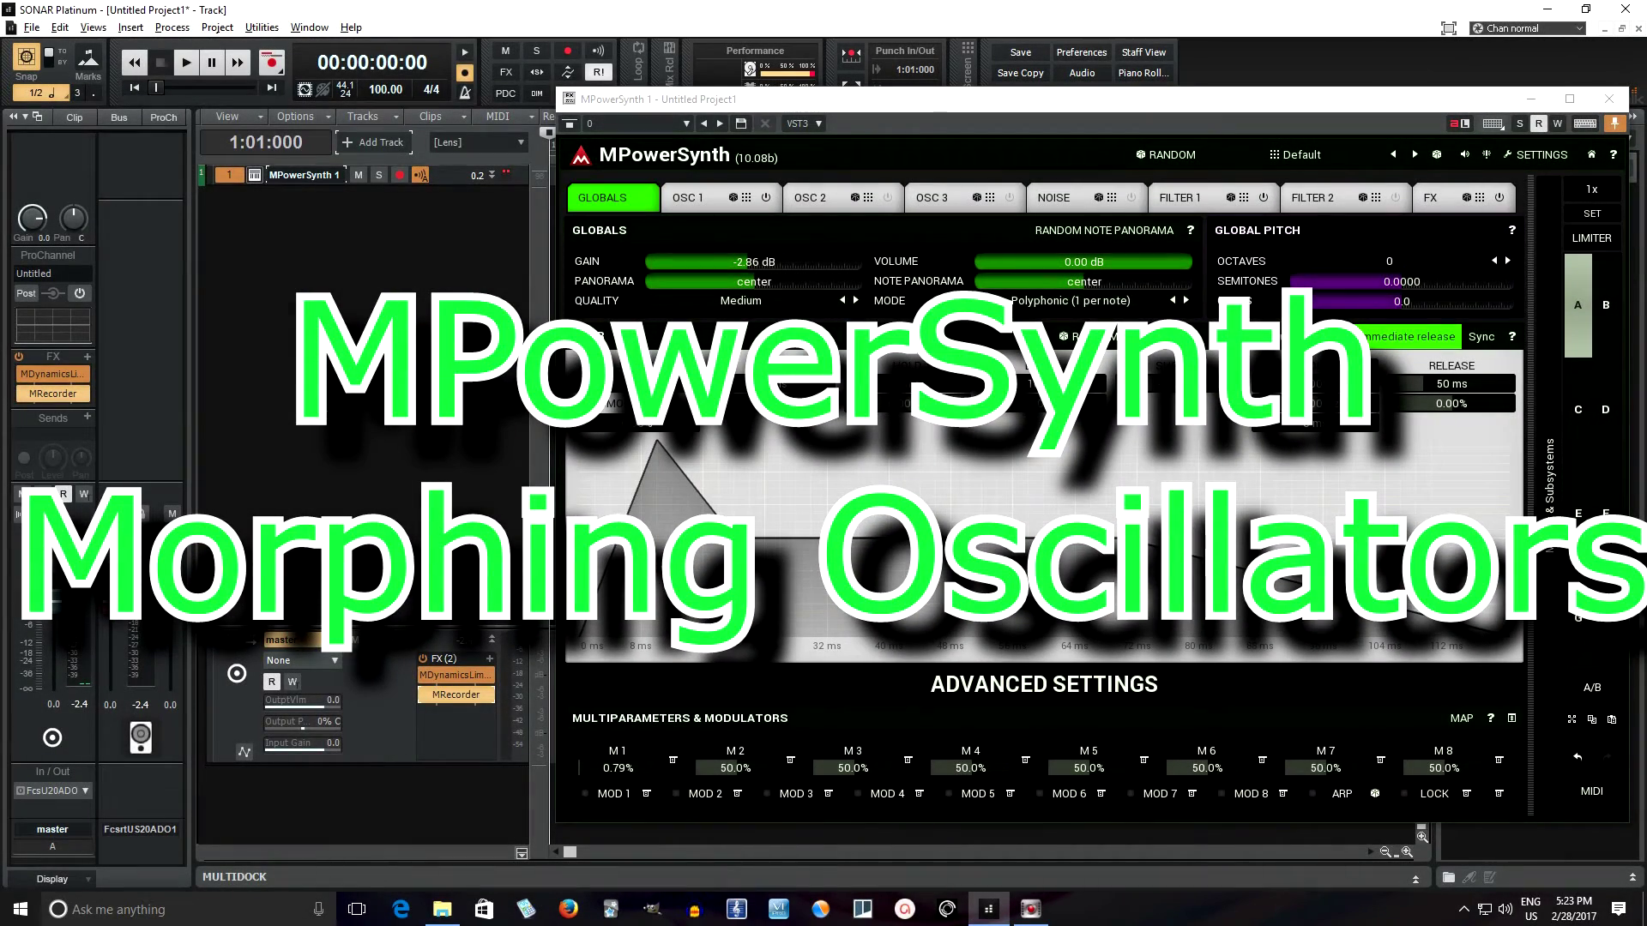
Select the MPowerSynth 1 track and bring up the OSC 1 settings.
click(507, 176)
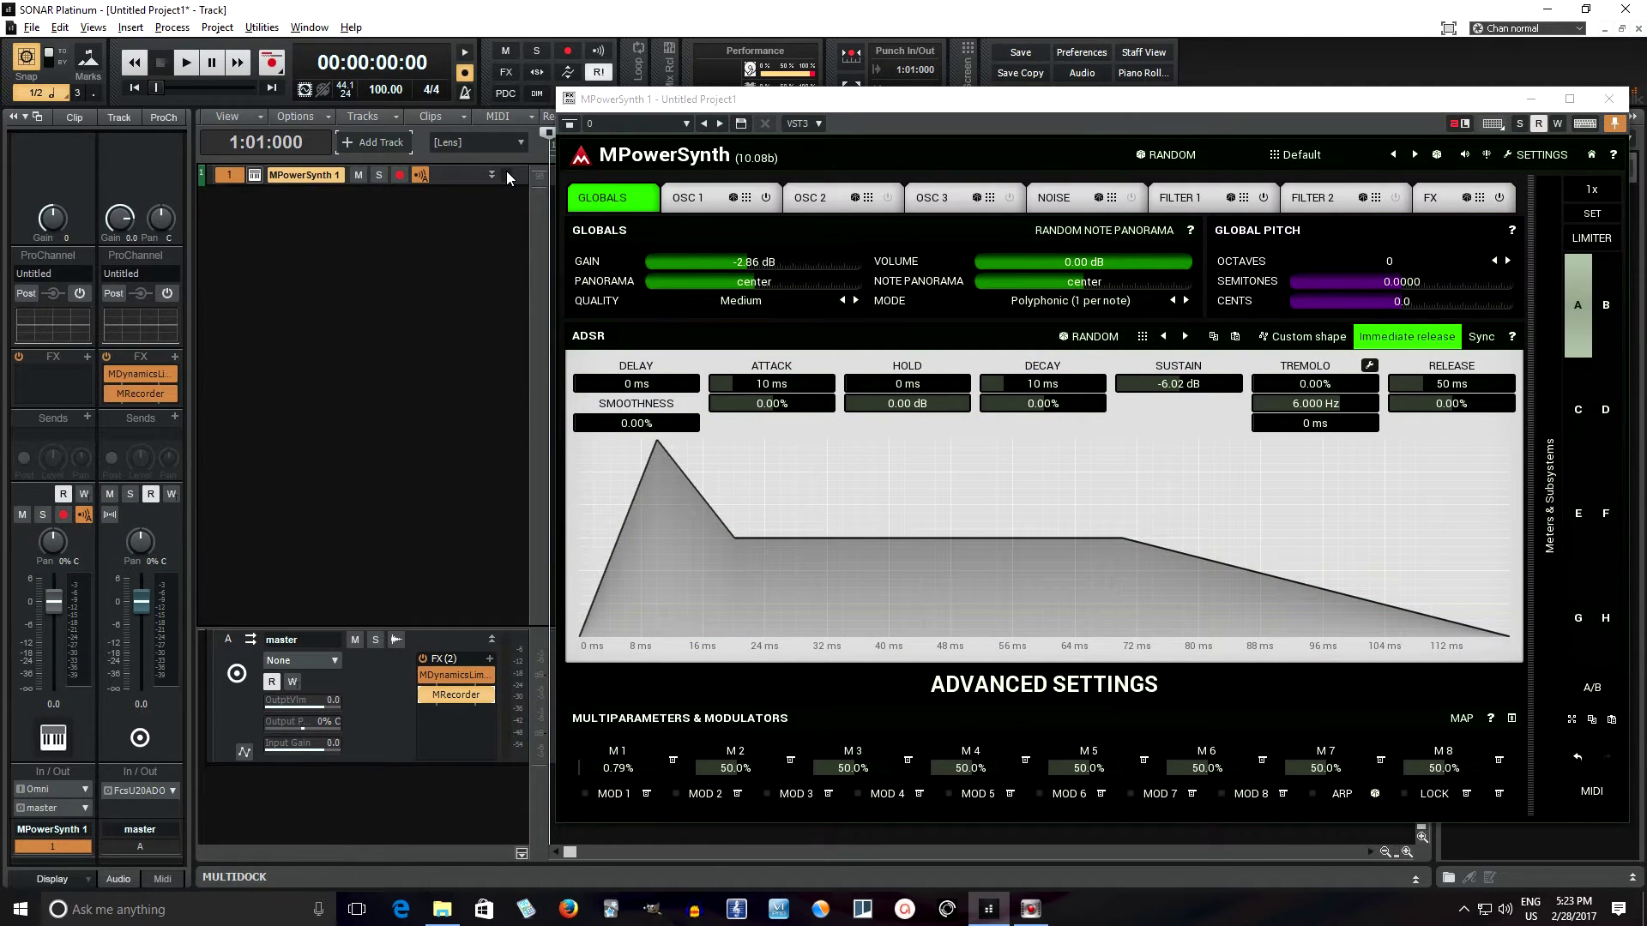
click(701, 199)
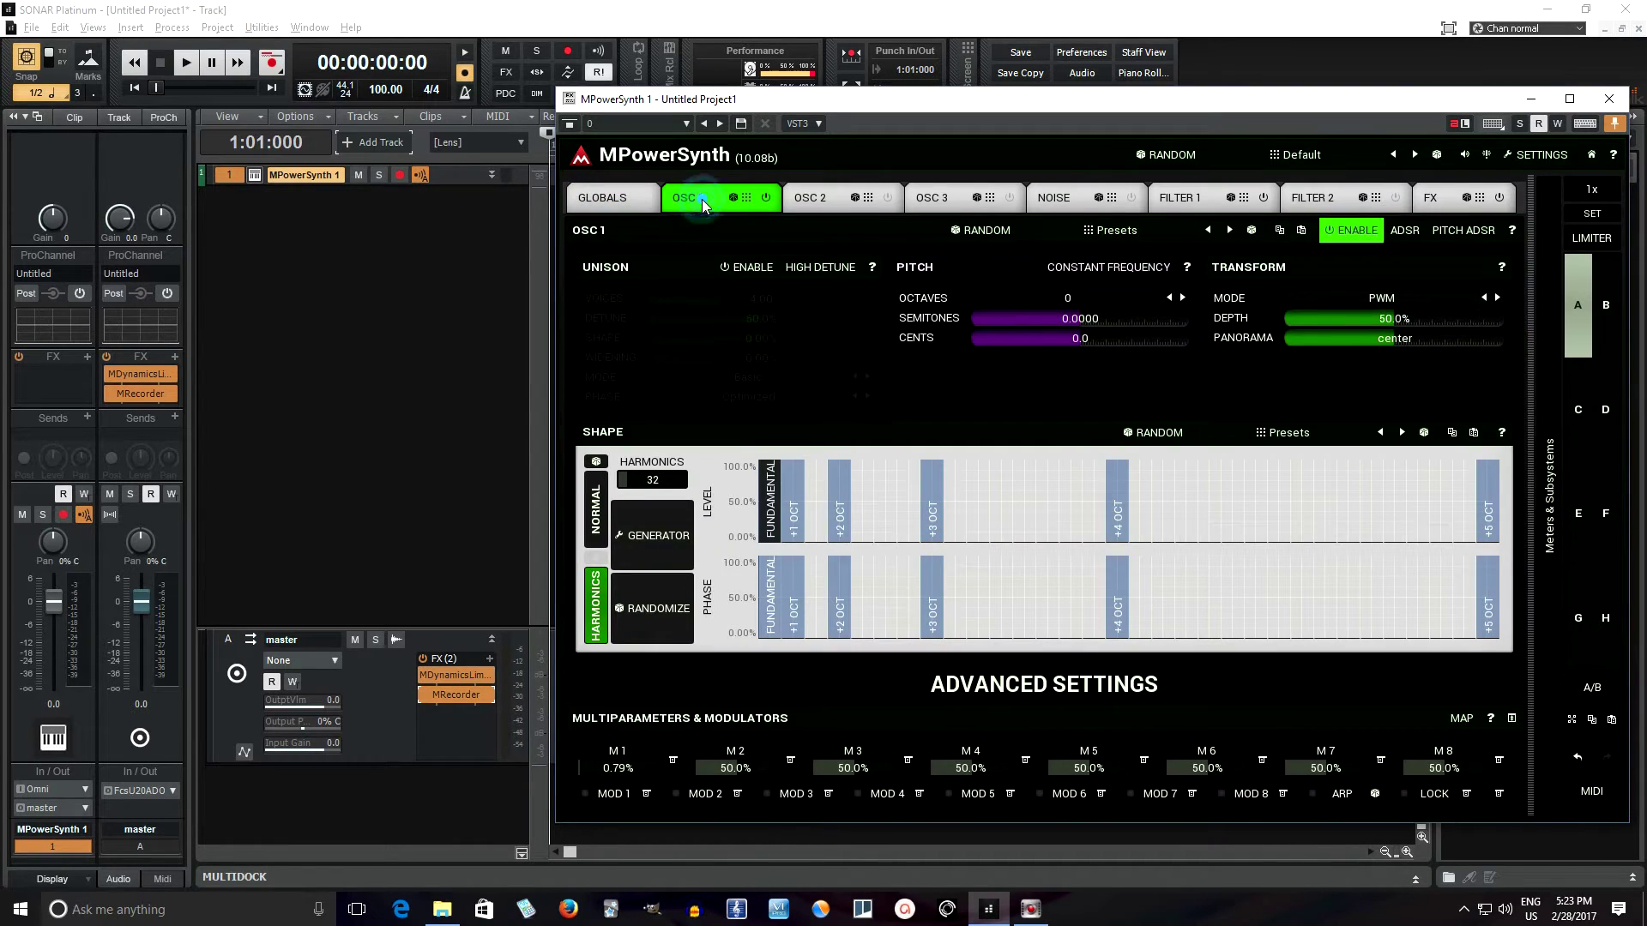
Blend OSC 1's main shape to 39% Rect-saw and 61% Saw, then show its 32-harmonic editor.
click(598, 525)
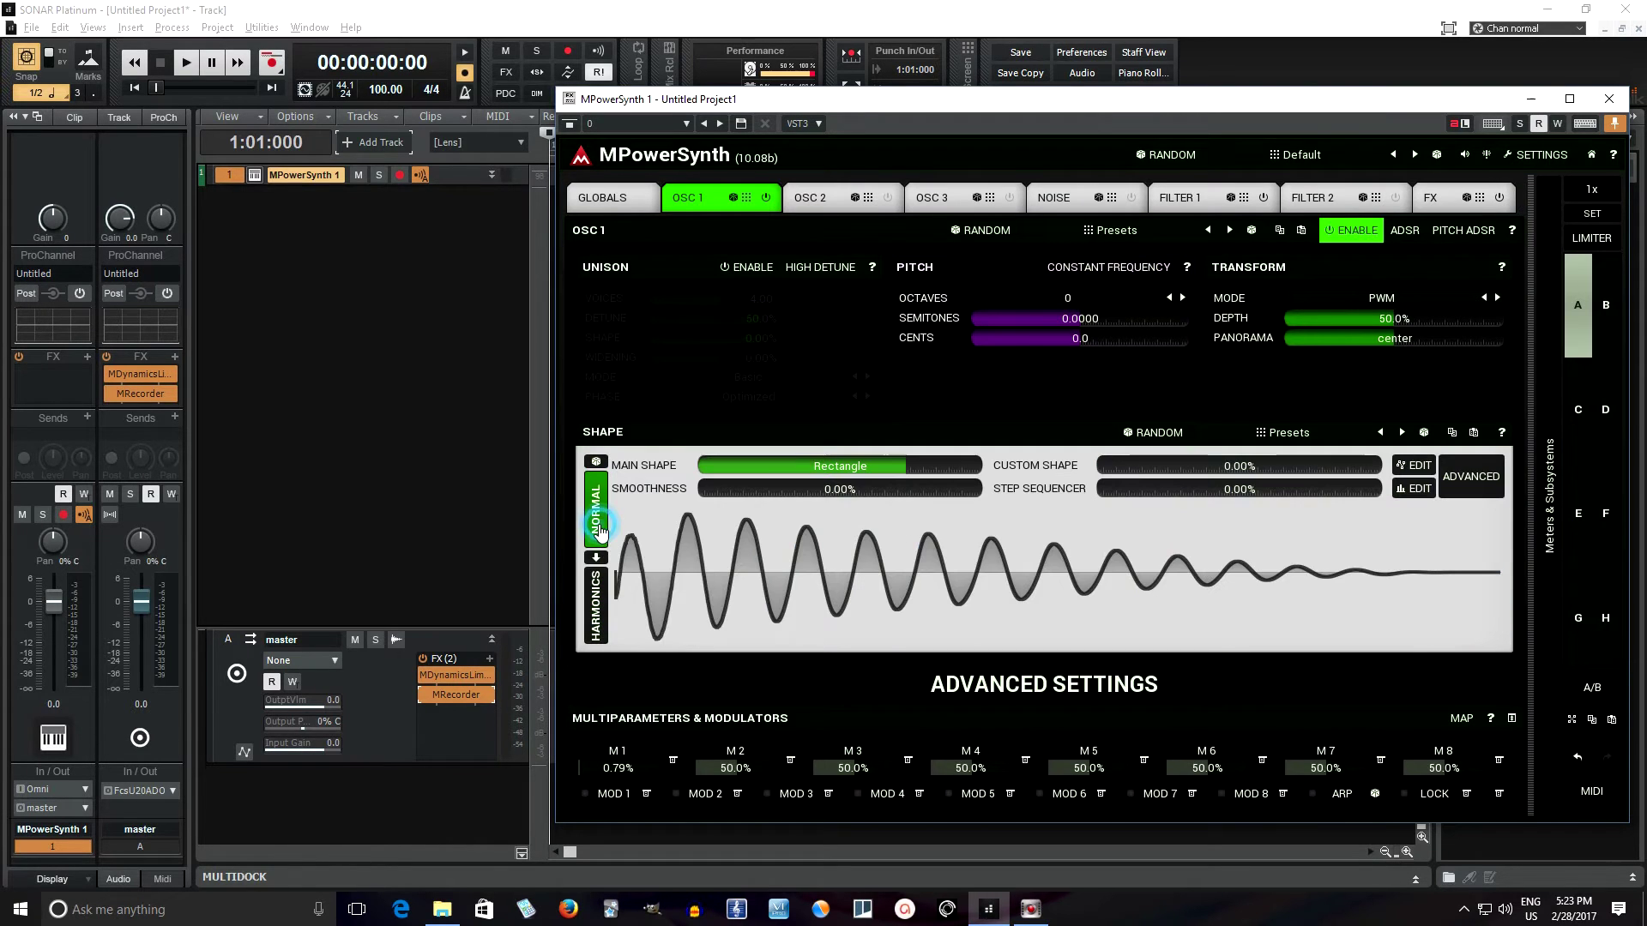
click(820, 551)
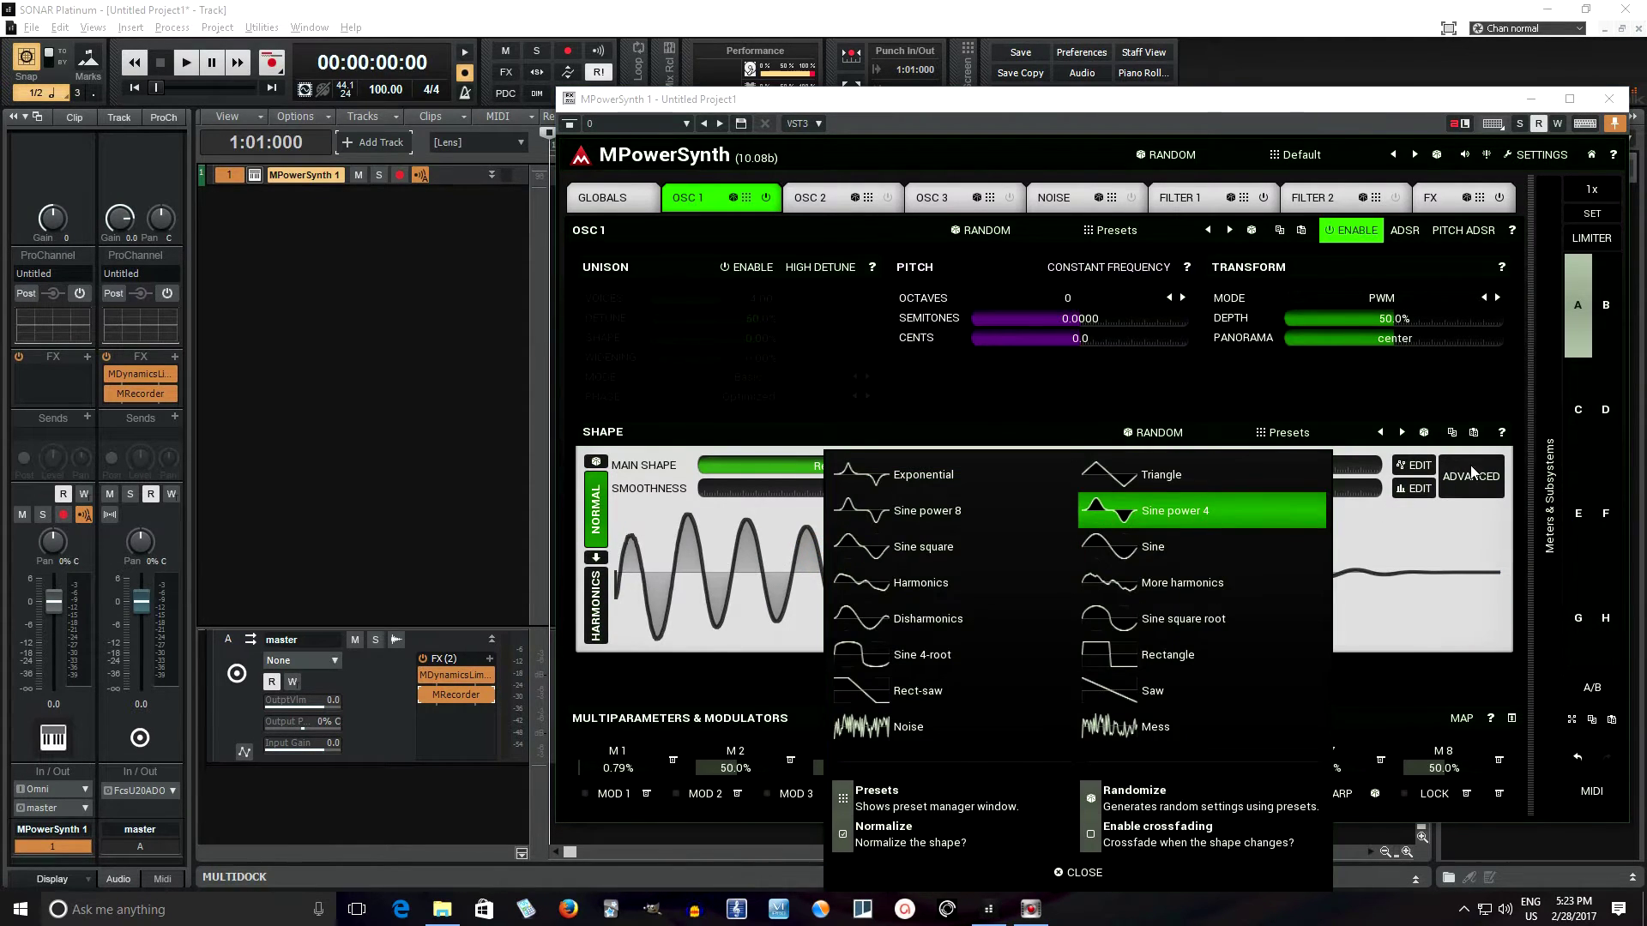
click(1459, 475)
click(1458, 474)
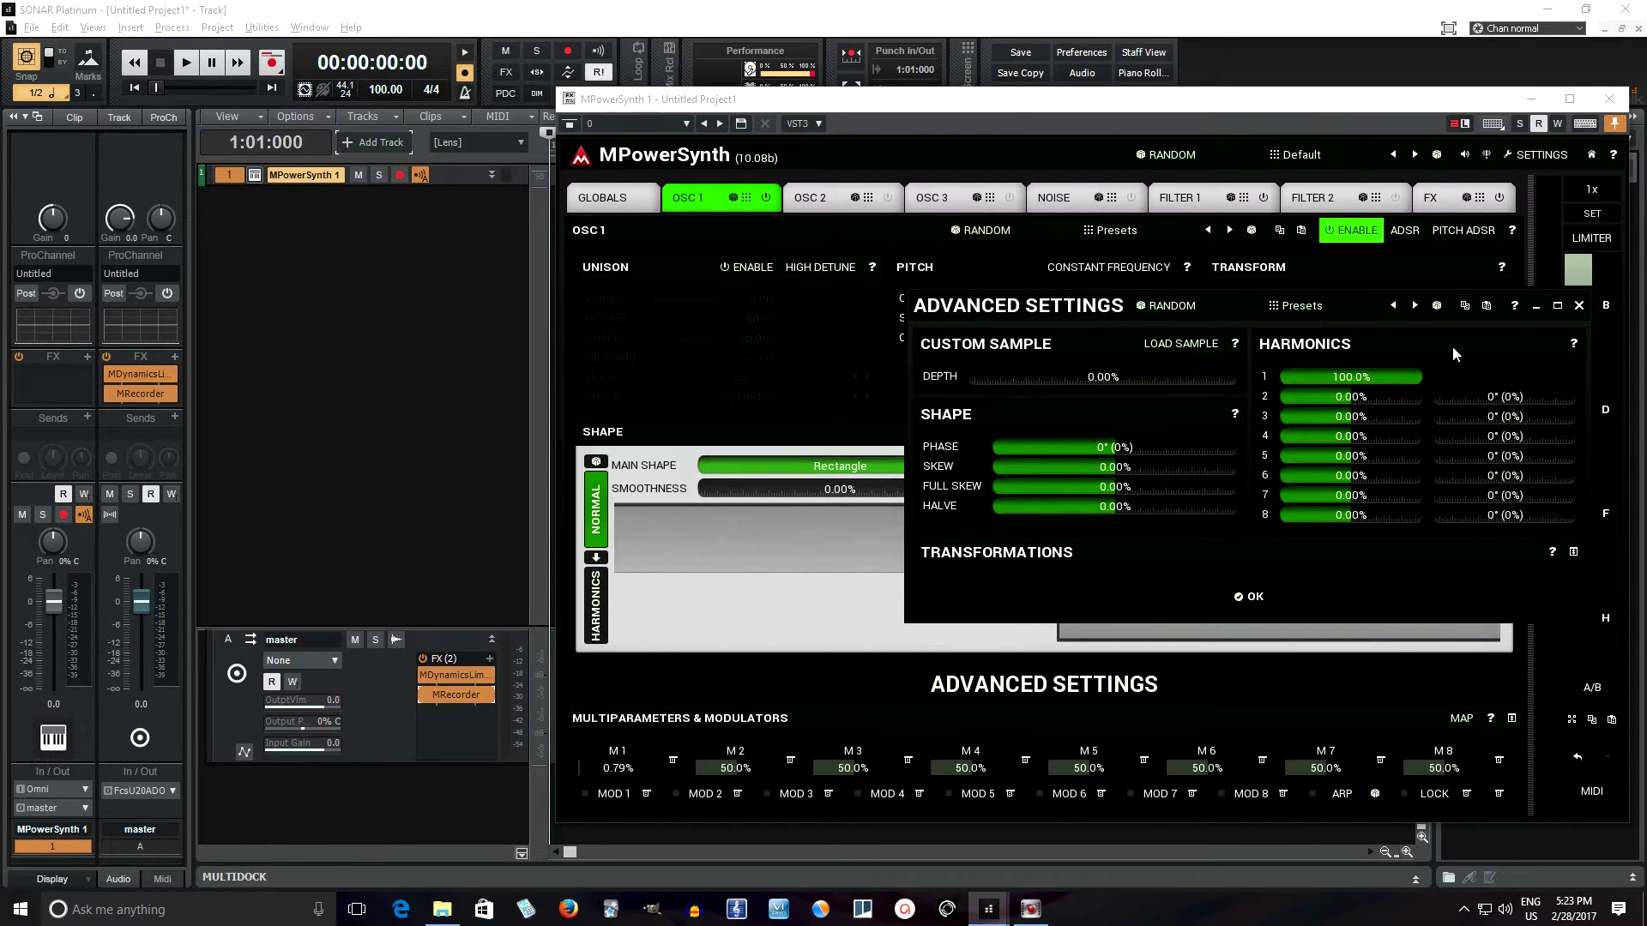
click(1578, 306)
click(915, 578)
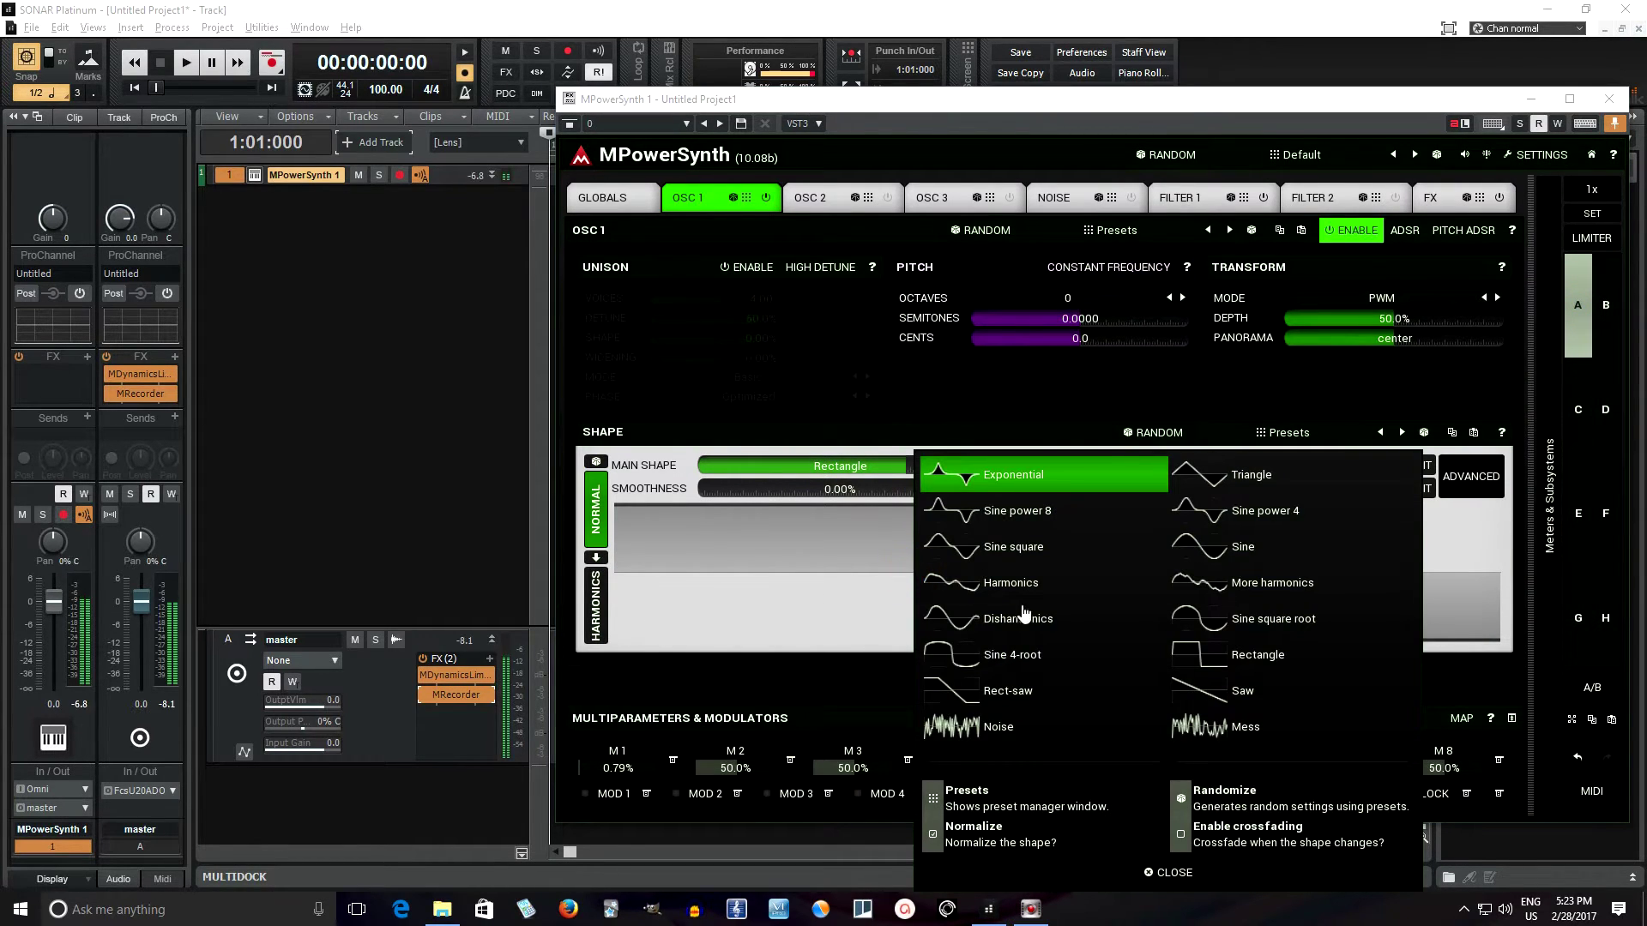
click(1274, 686)
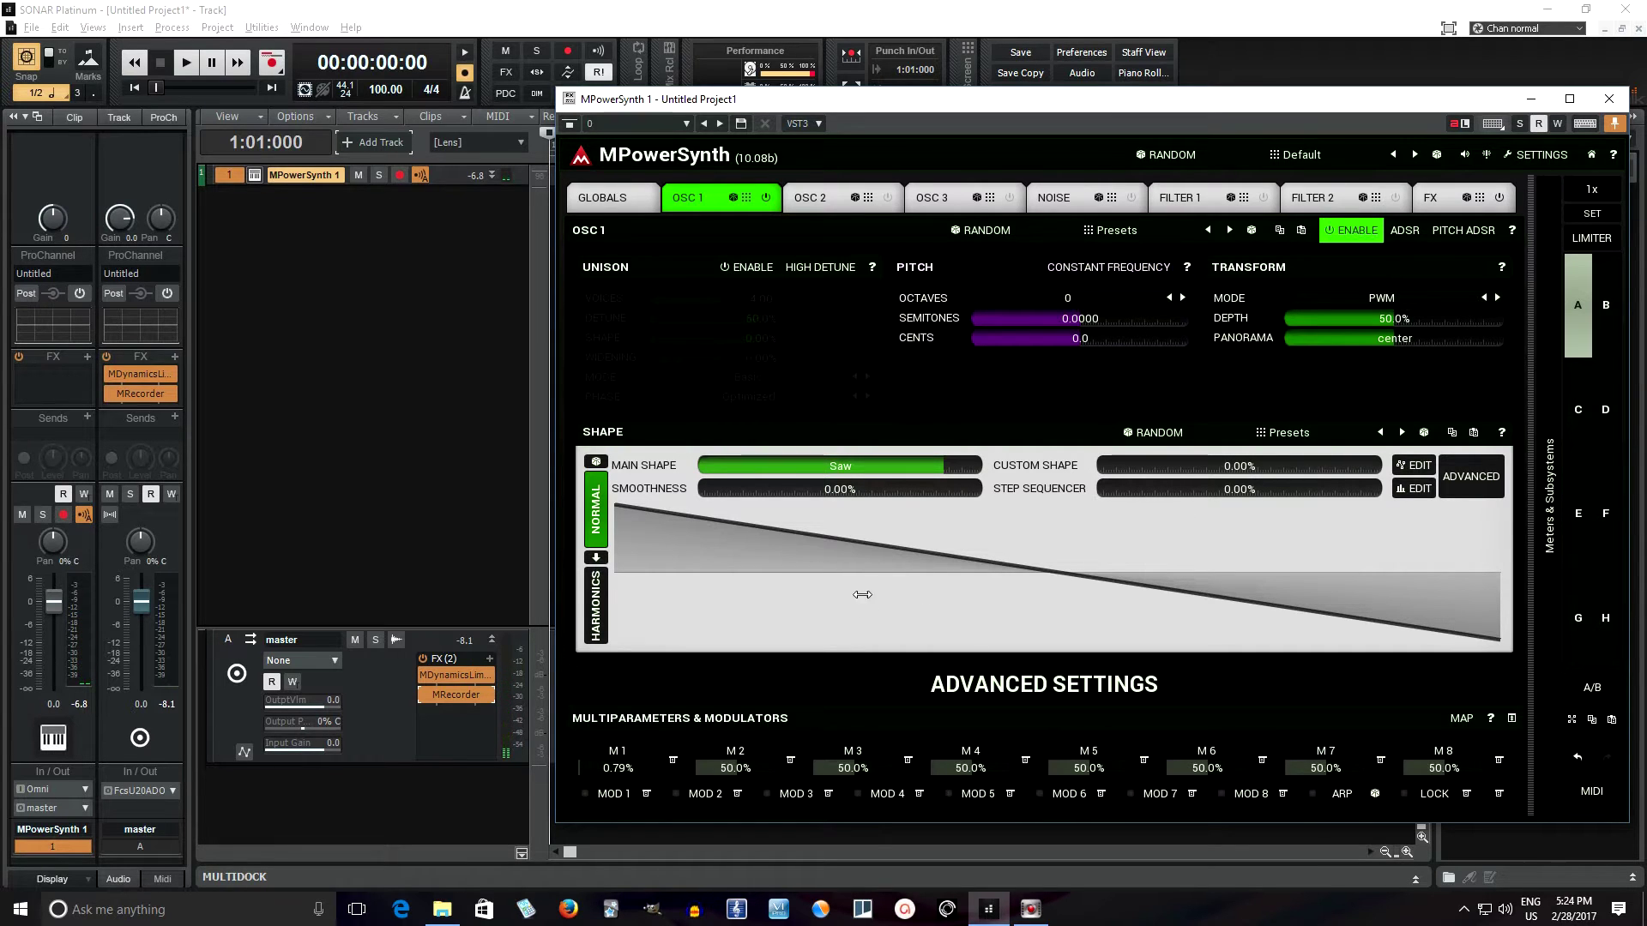
drag(919, 465, 988, 569)
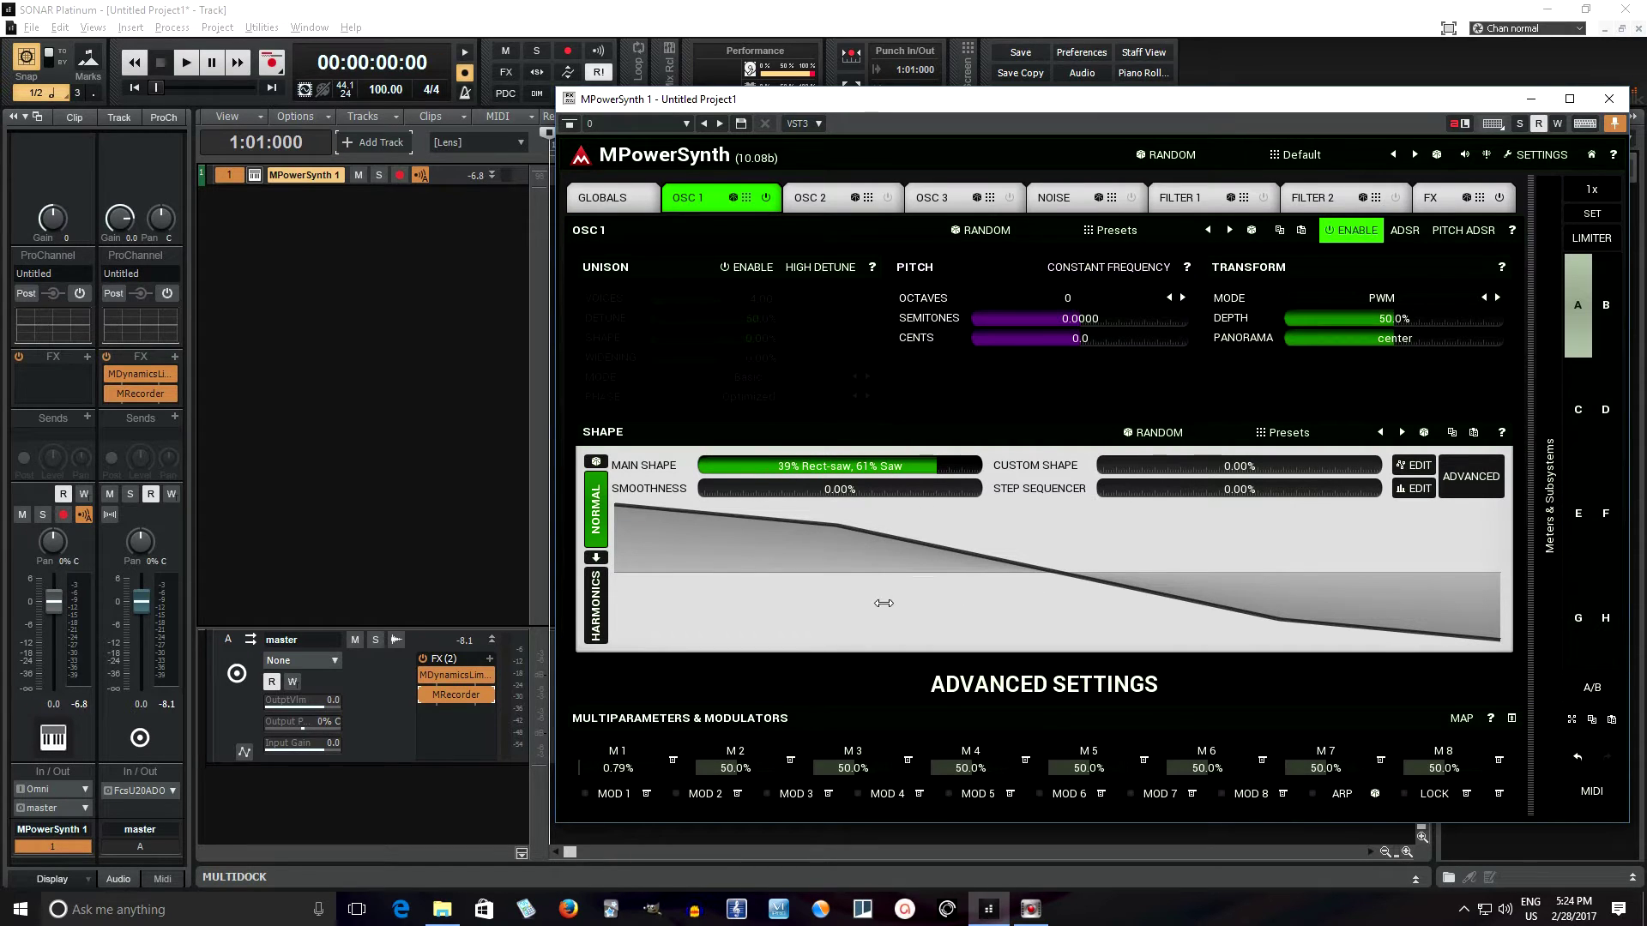
click(596, 608)
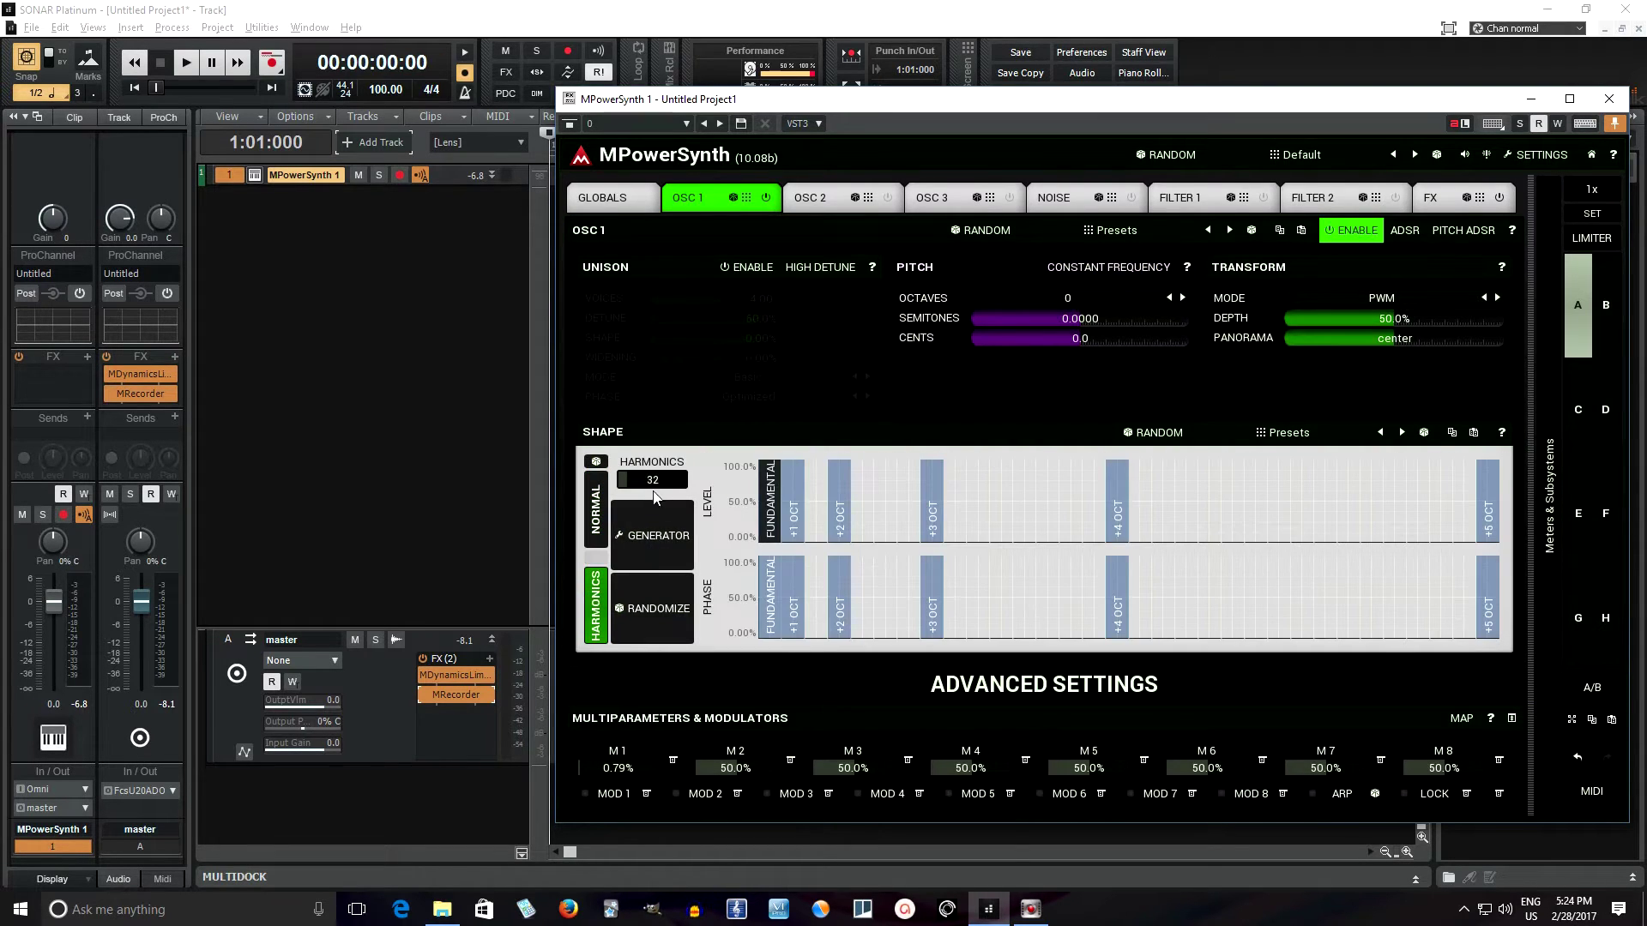
Enter 64 as OSC 1's harmonic count and open the Multiparameter 1 editor.
click(653, 480)
click(671, 594)
click(524, 591)
click(590, 708)
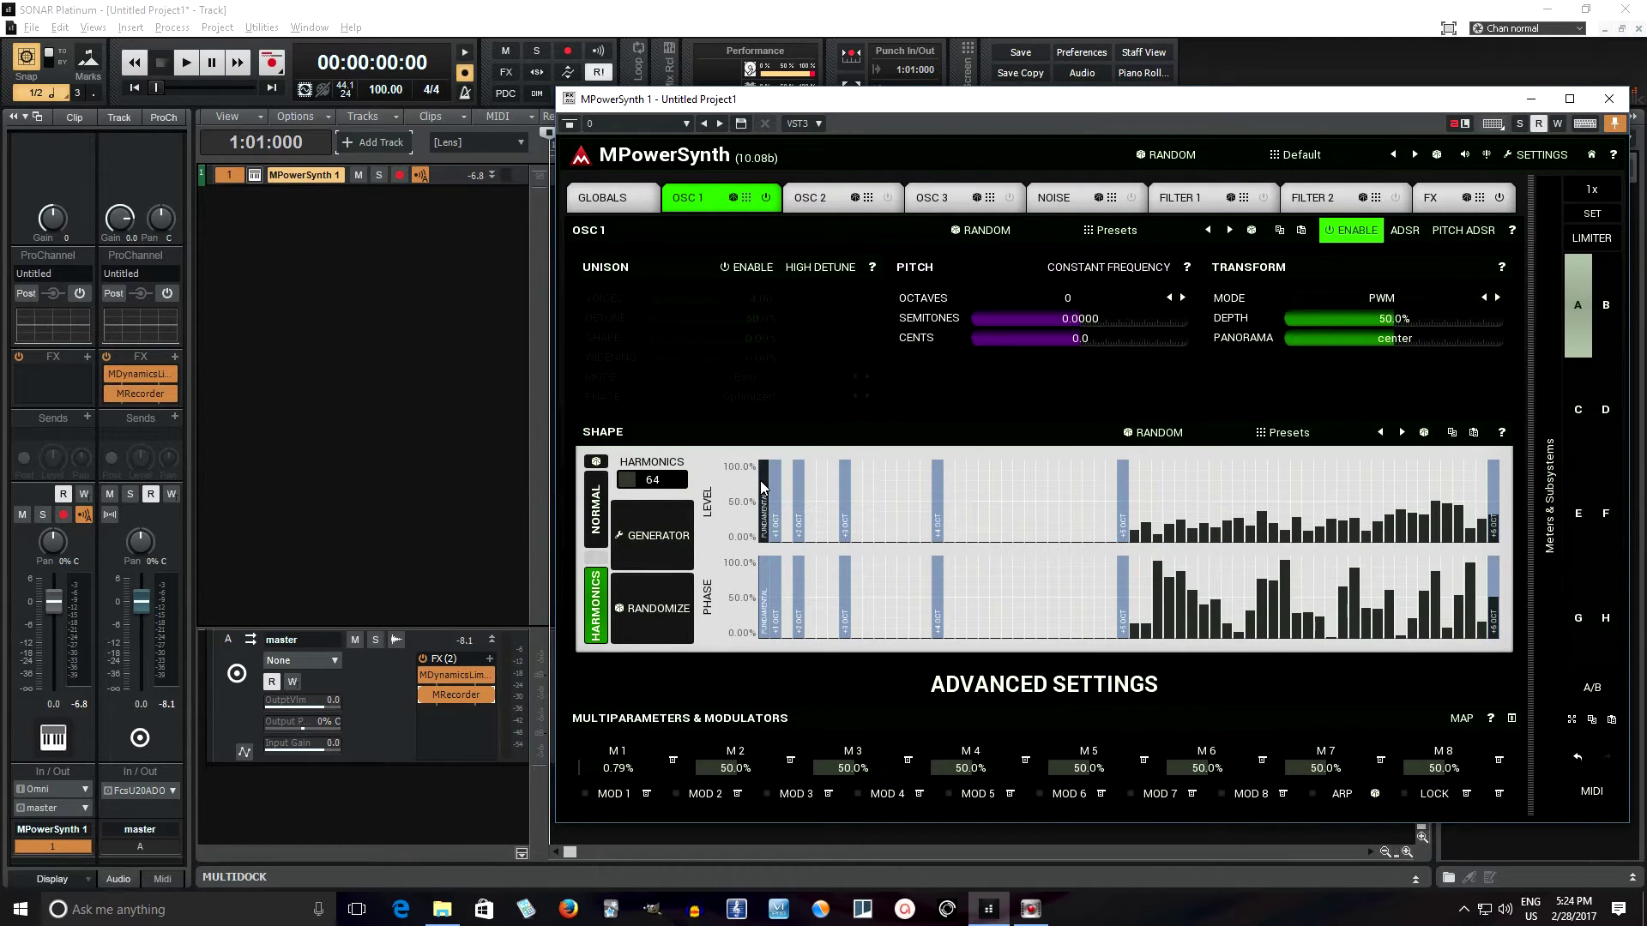
click(632, 761)
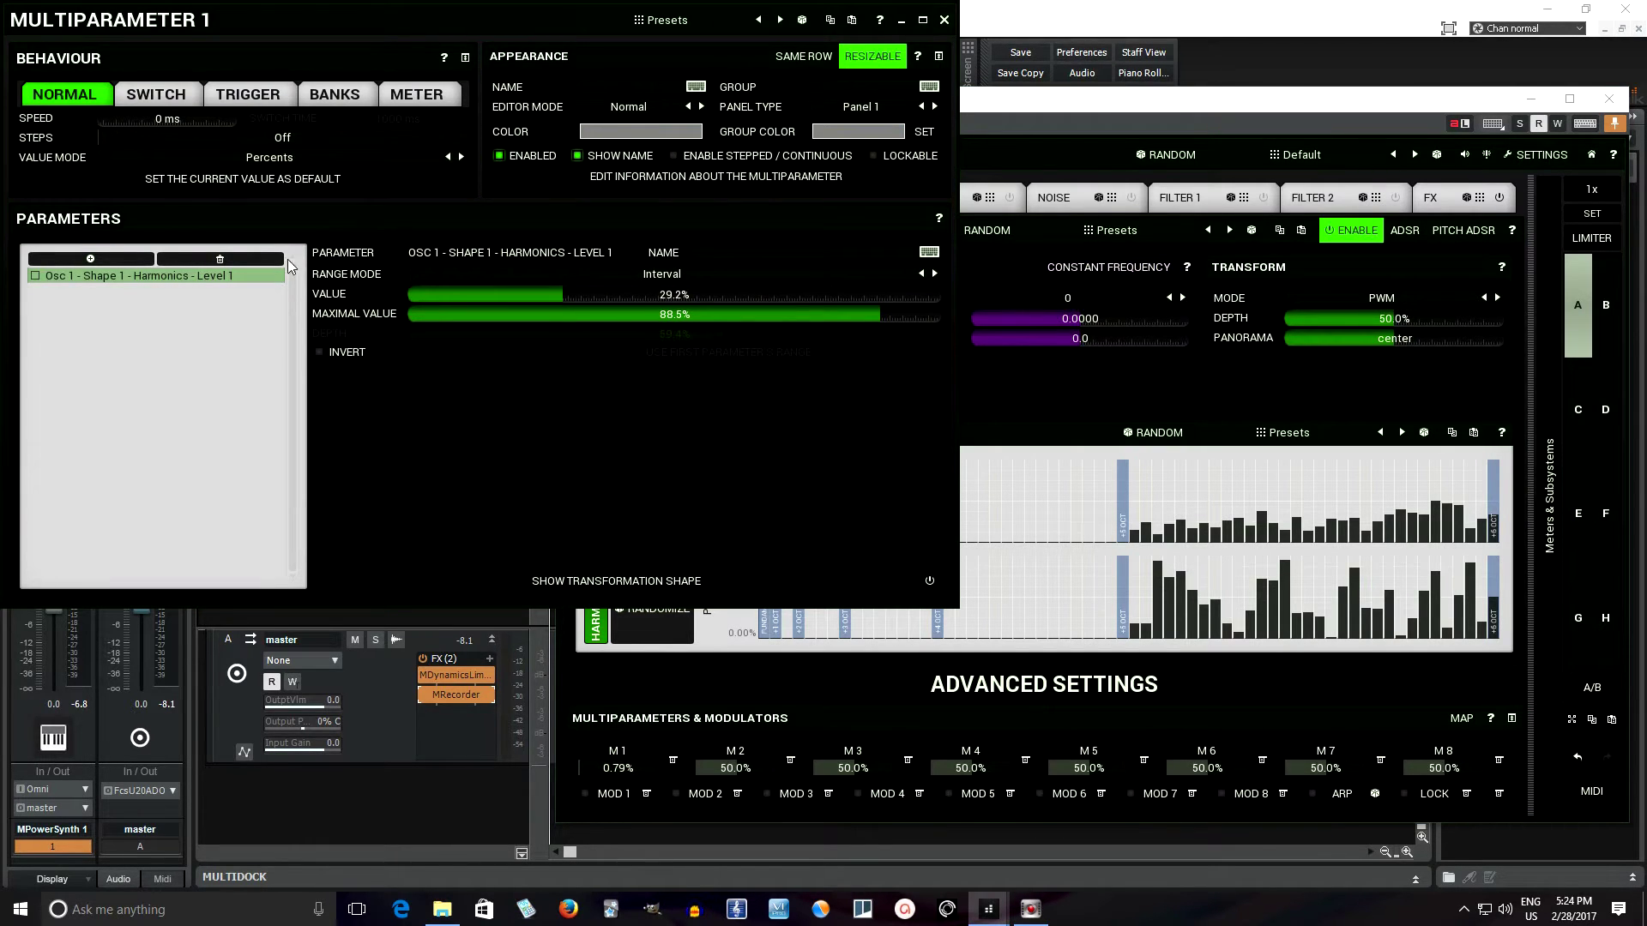
Close the Multiparameter 1 editor and set M1 to Learn.
click(945, 19)
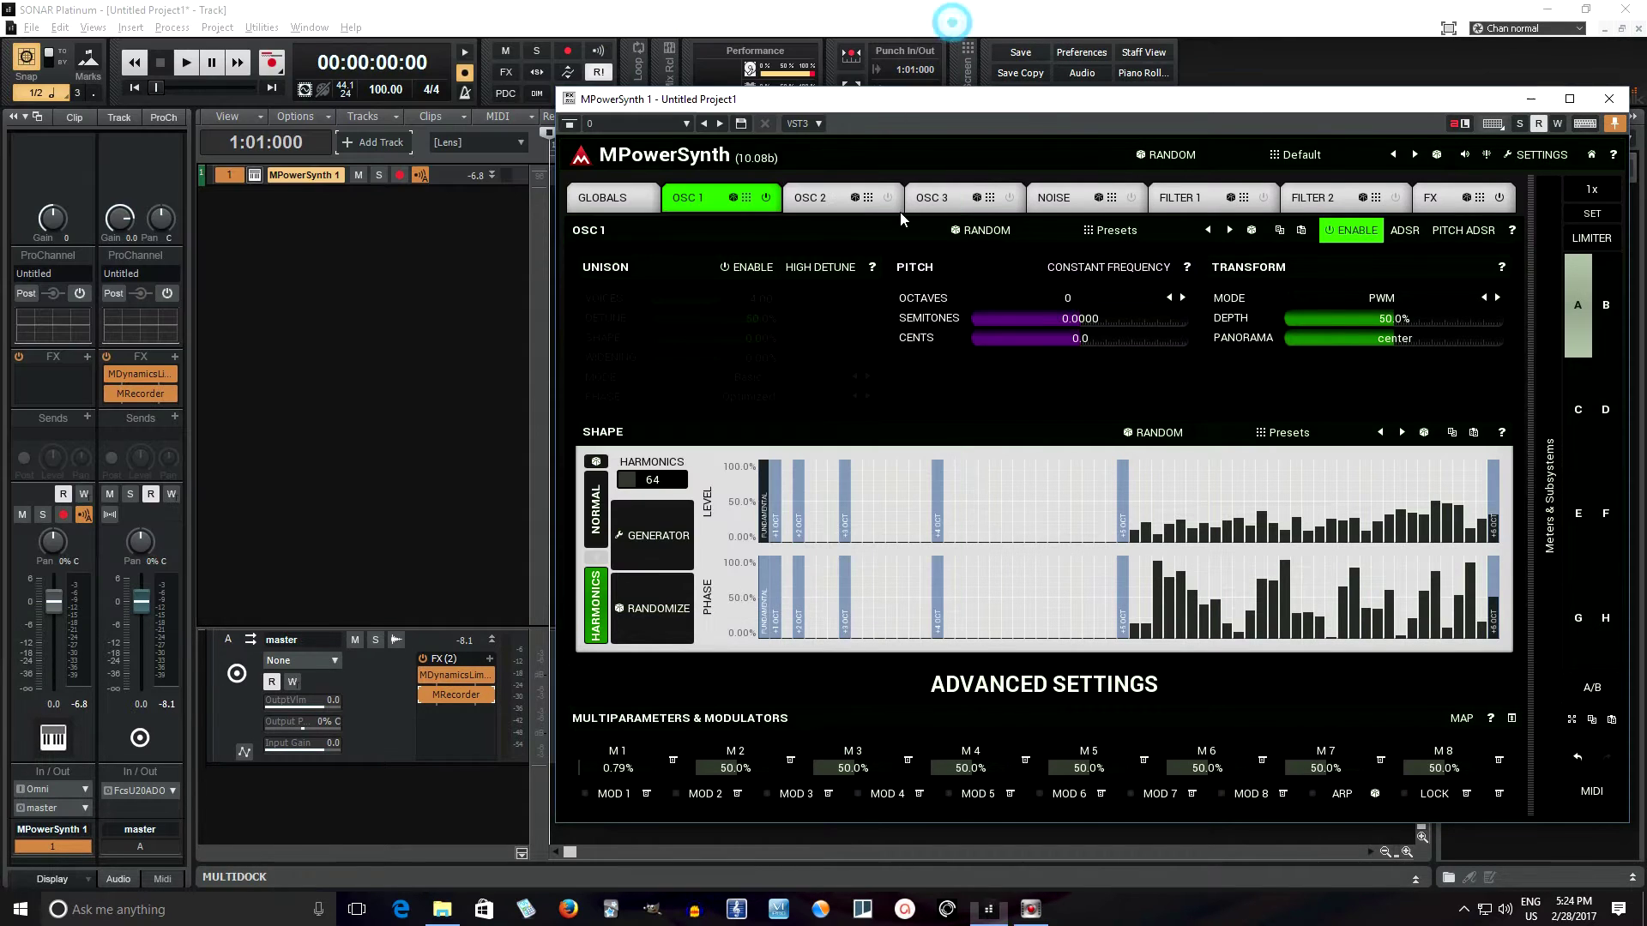
click(673, 762)
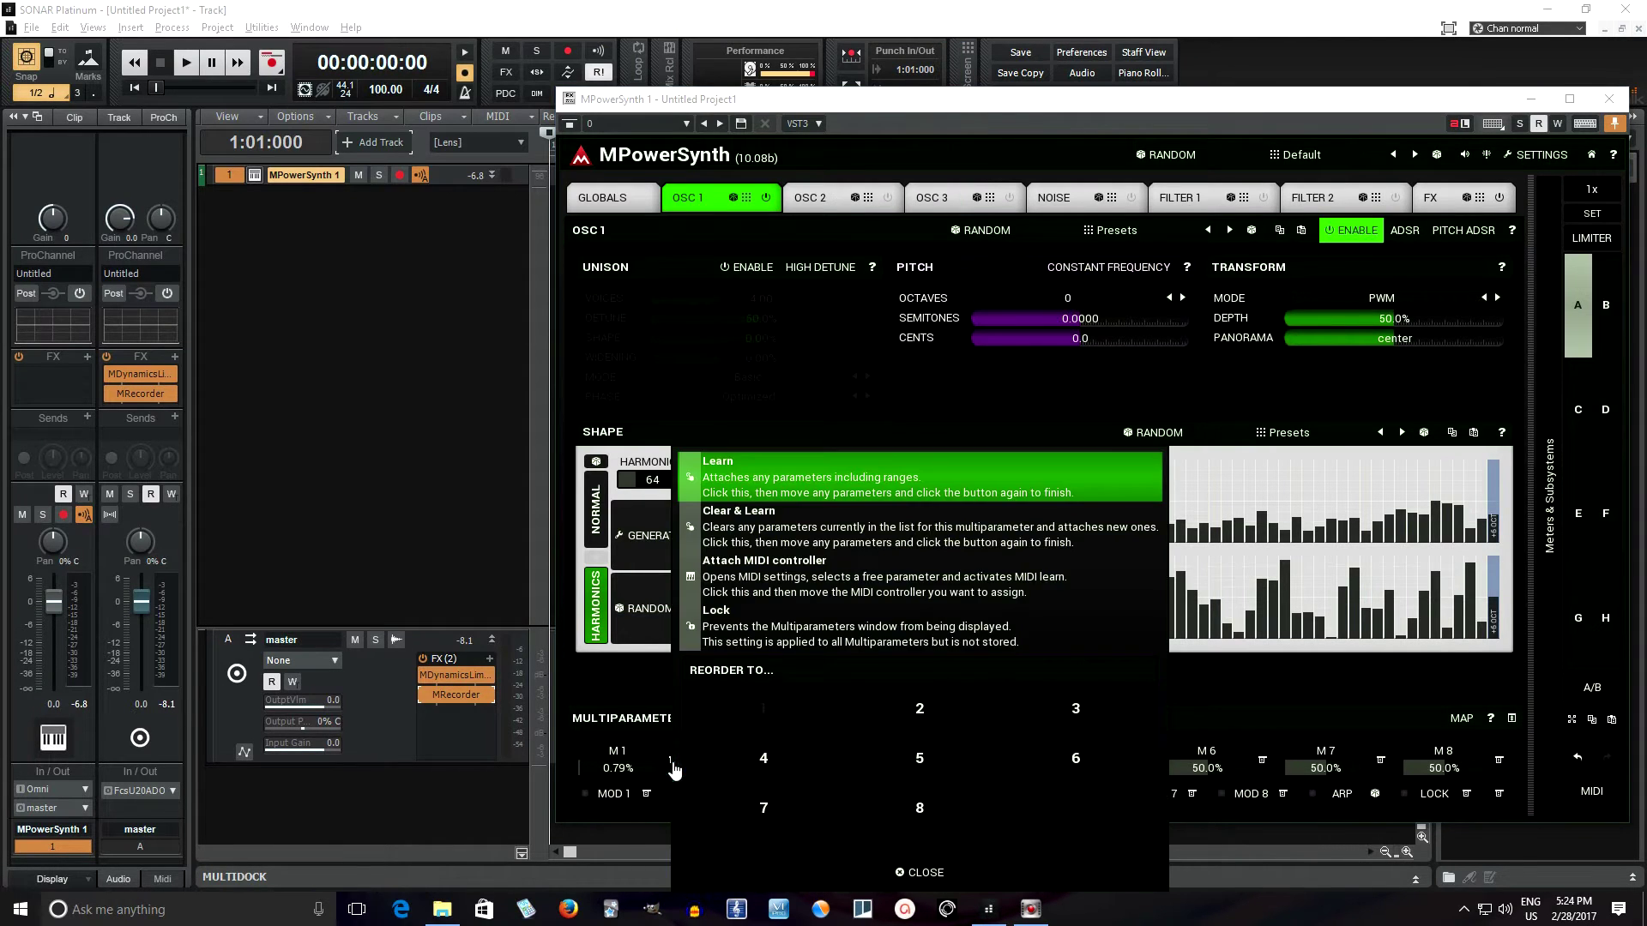
click(759, 485)
Hand-draw the 64 harmonic levels into a varied high profile and reshape the phase bars.
mouse_move(762, 525)
mouse_down()
mouse_move(749, 484)
mouse_move(773, 503)
mouse_move(813, 500)
mouse_up()
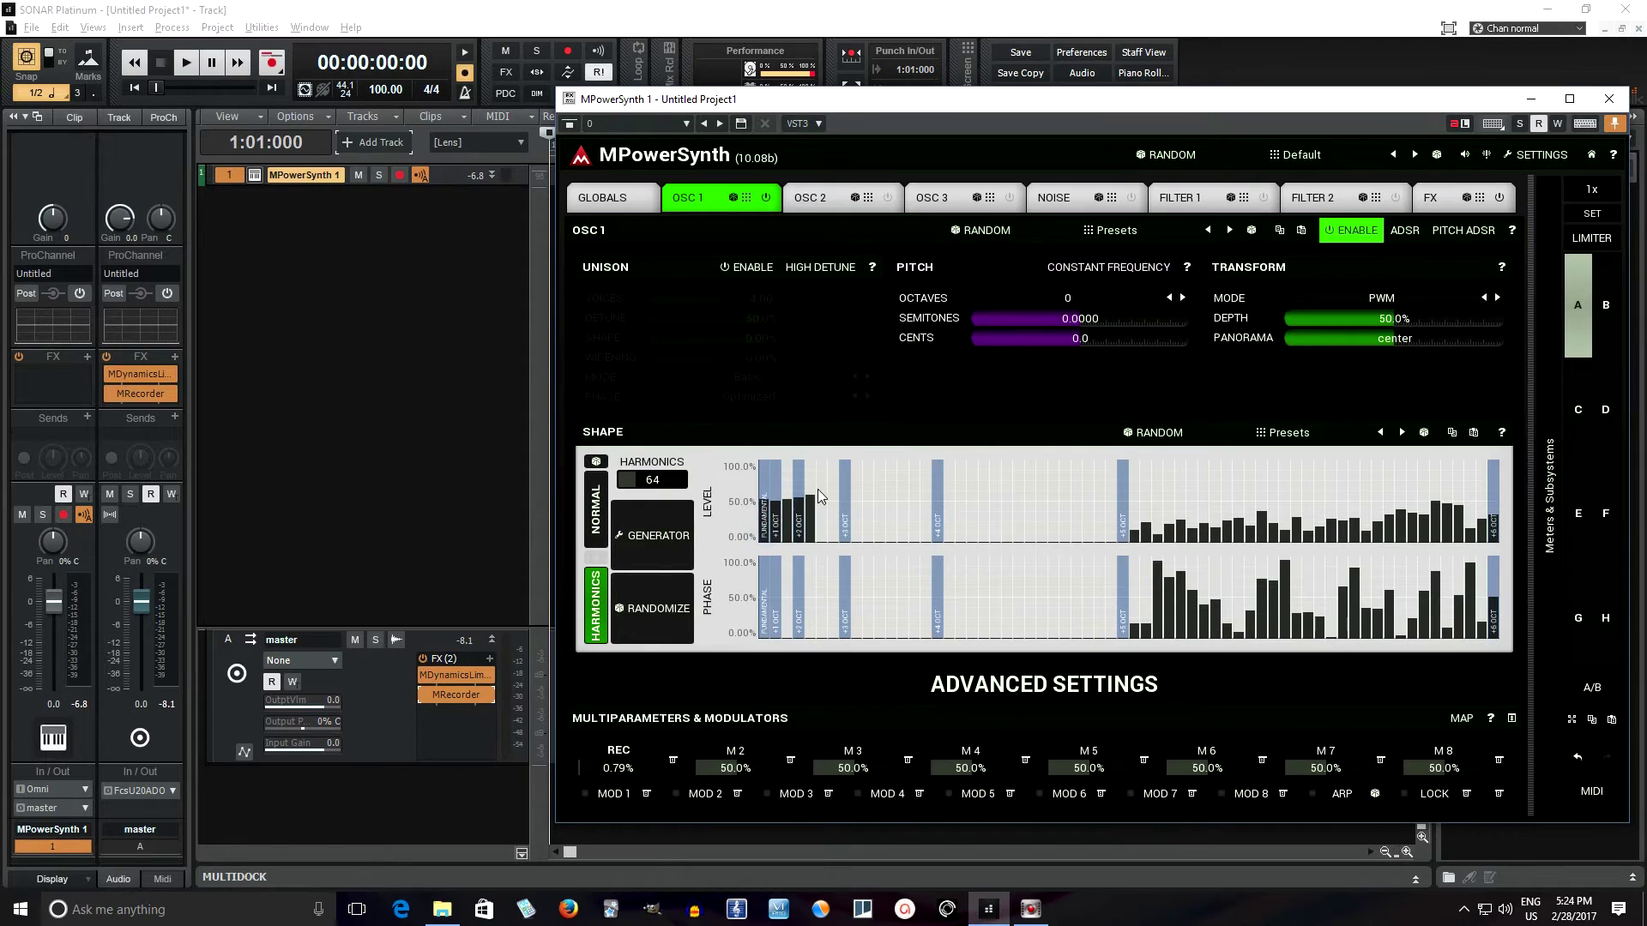
mouse_move(924, 471)
mouse_down()
mouse_move(1029, 496)
mouse_move(1520, 489)
mouse_move(1409, 511)
mouse_move(1289, 474)
mouse_move(1029, 509)
mouse_move(1132, 507)
mouse_move(922, 487)
mouse_up()
mouse_move(764, 519)
mouse_down()
mouse_move(855, 504)
mouse_move(1255, 527)
mouse_move(1441, 494)
mouse_move(1477, 505)
mouse_move(1498, 486)
mouse_move(1349, 453)
mouse_move(937, 491)
mouse_up()
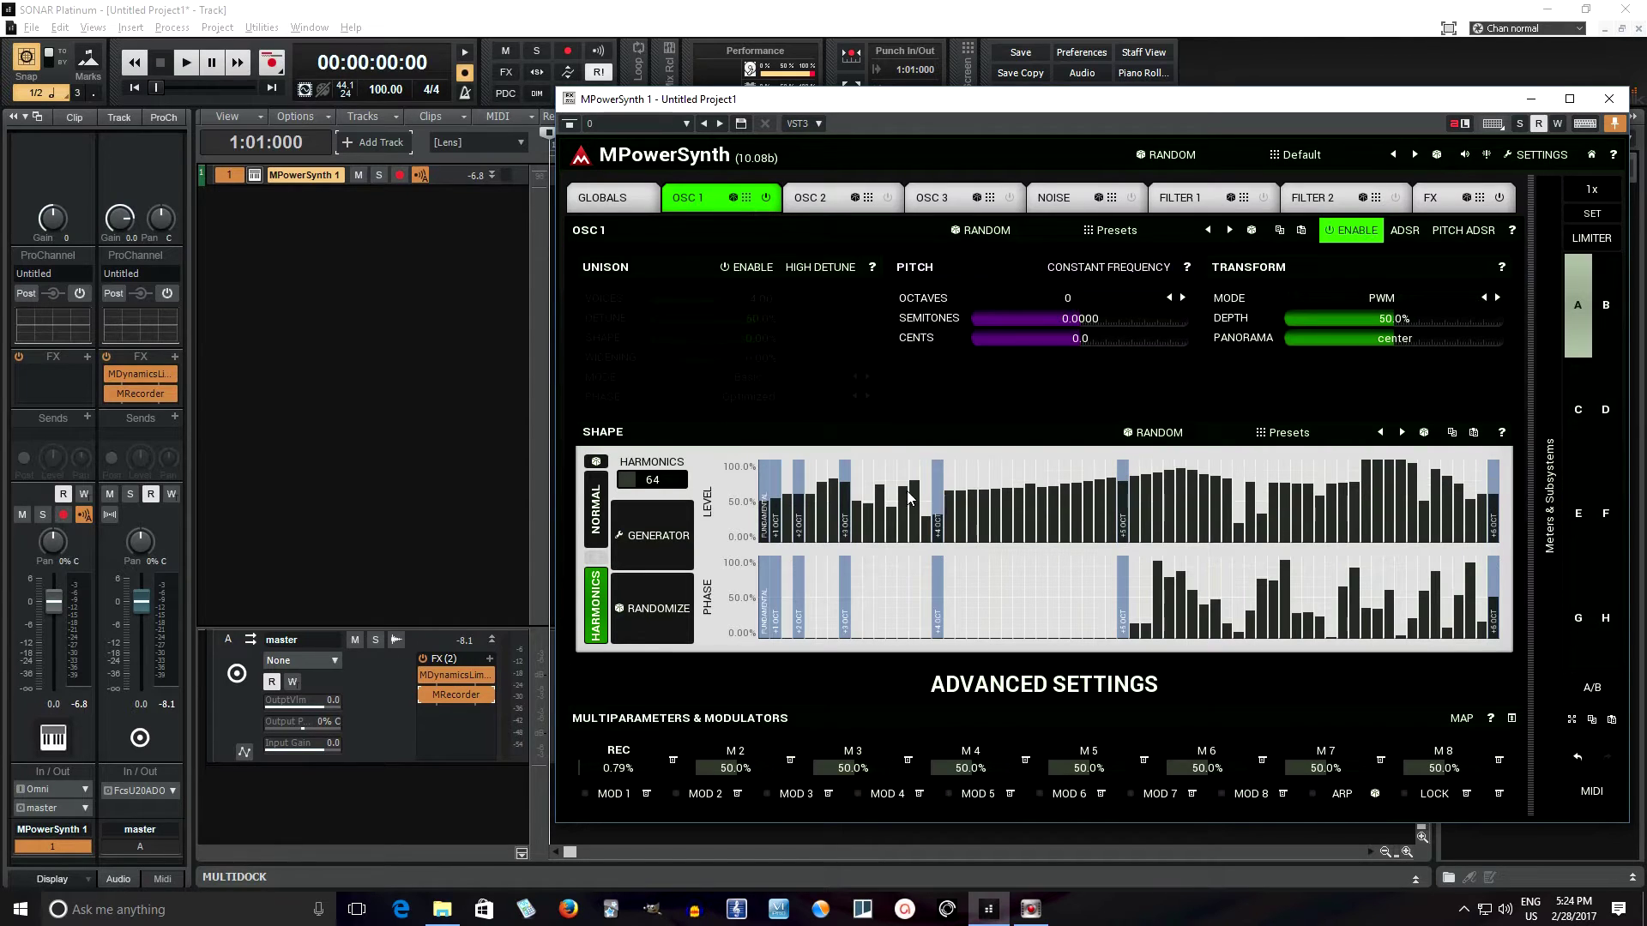
mouse_move(771, 620)
mouse_down()
mouse_move(935, 575)
mouse_move(1463, 607)
mouse_move(1253, 583)
mouse_move(789, 601)
mouse_move(1484, 579)
mouse_move(1462, 575)
mouse_up()
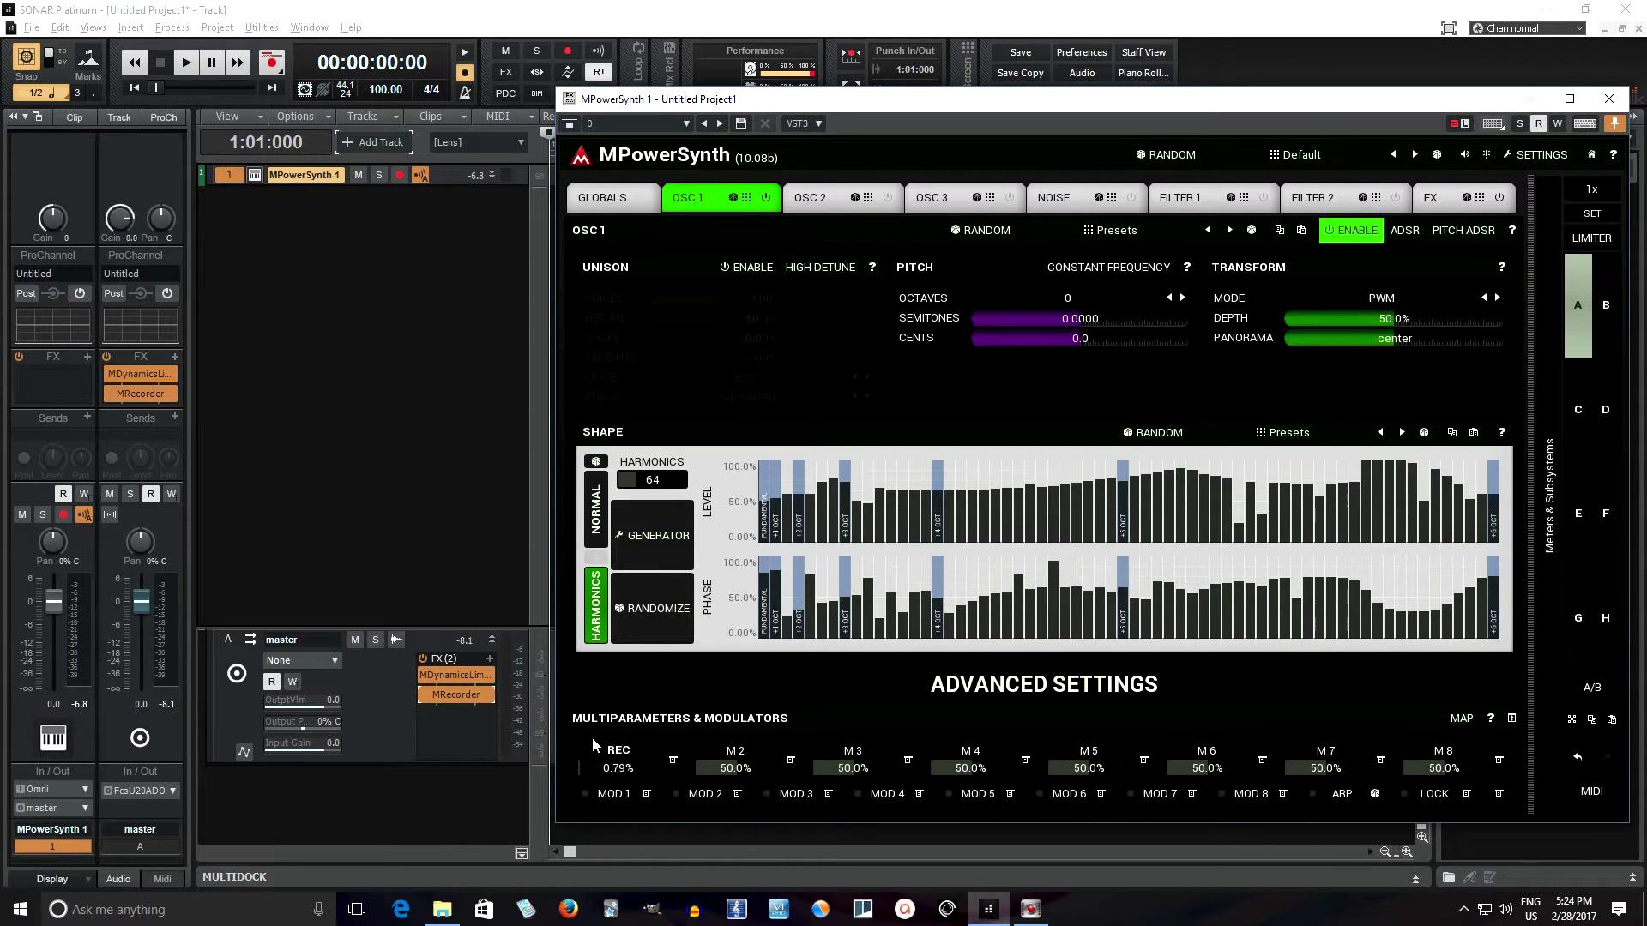
Stop M1 learning, review its learned parameters and presets, then close the Multiparameter 1 editor.
click(639, 762)
double_click(639, 762)
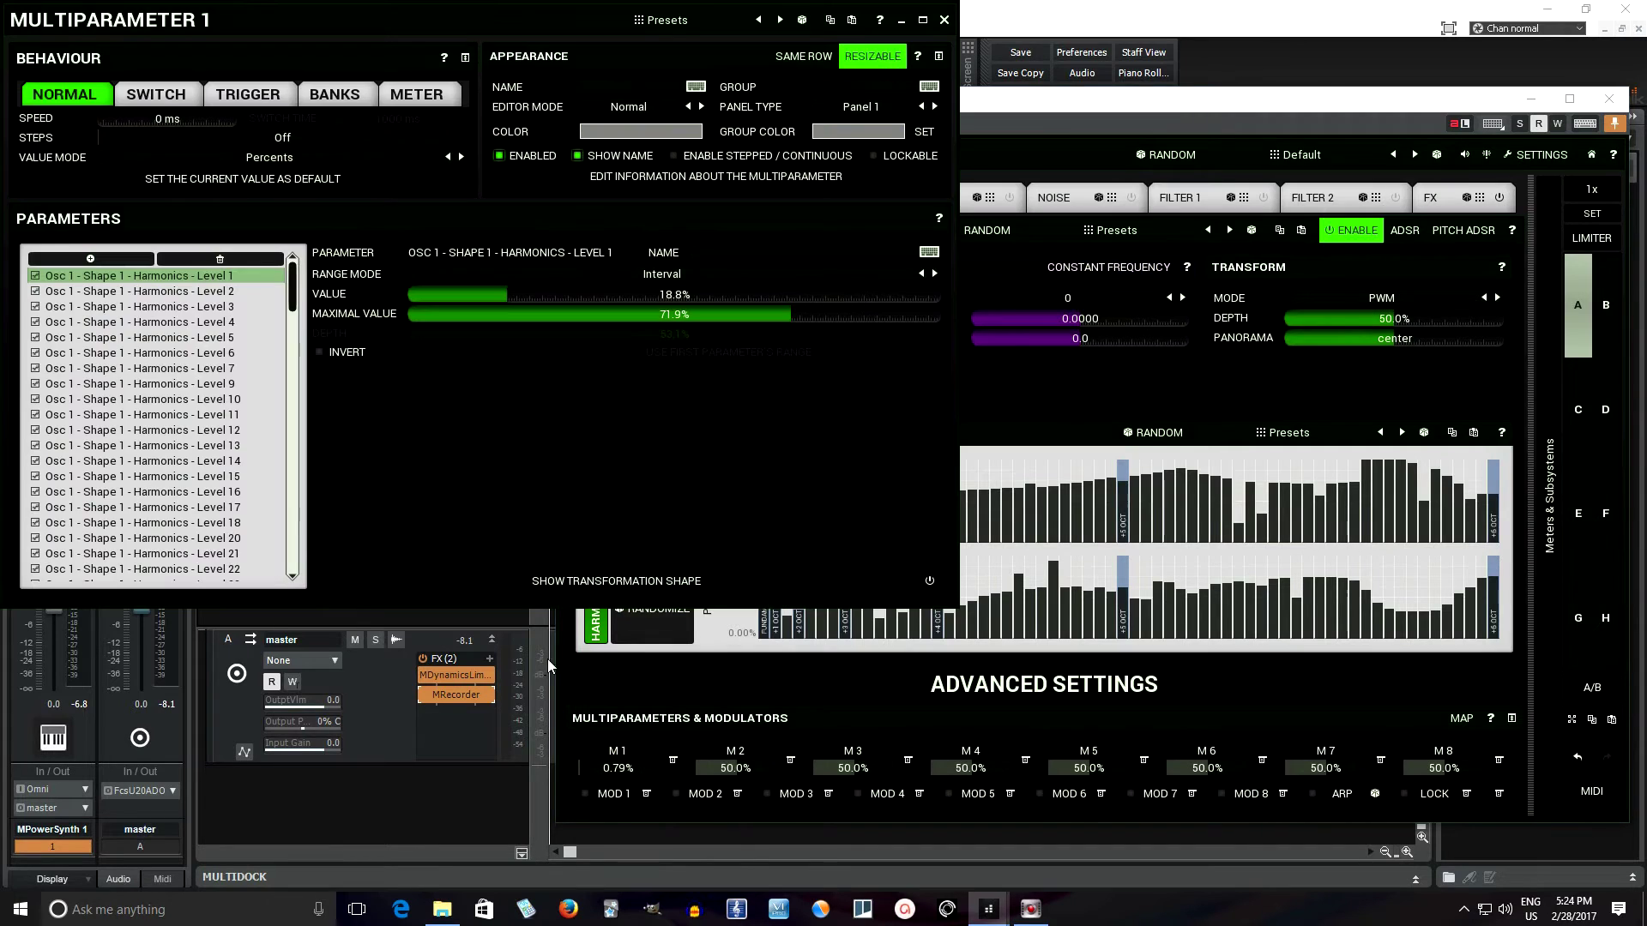
mouse_move(294, 273)
mouse_down()
mouse_move(286, 559)
mouse_move(292, 267)
mouse_up()
click(666, 19)
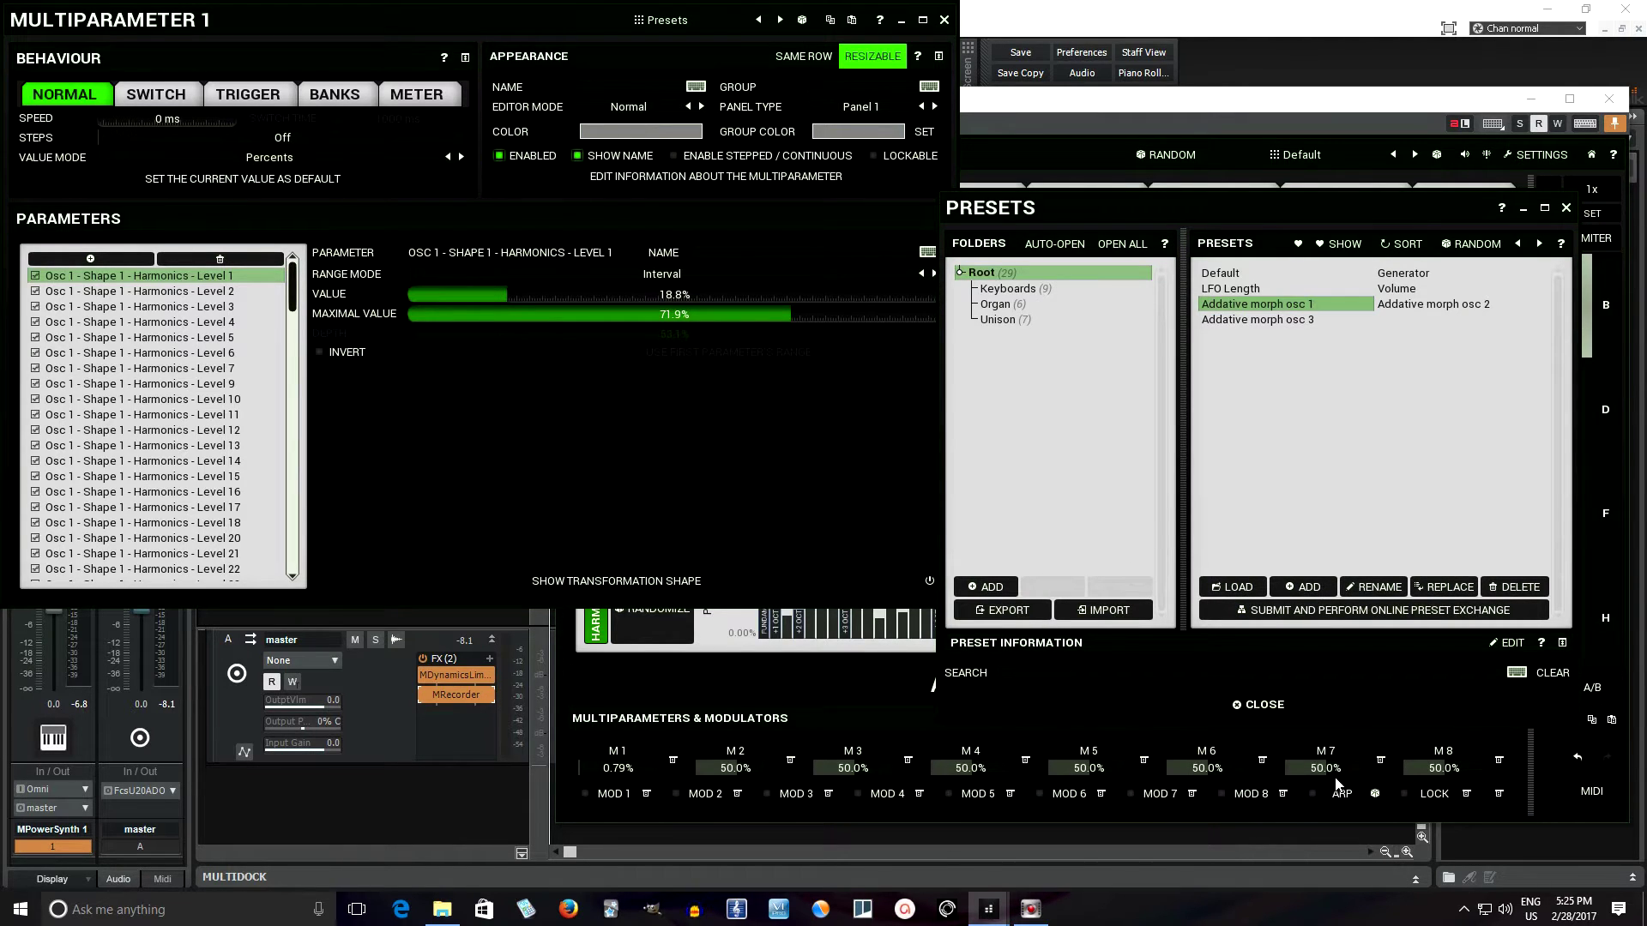
click(1264, 706)
click(945, 19)
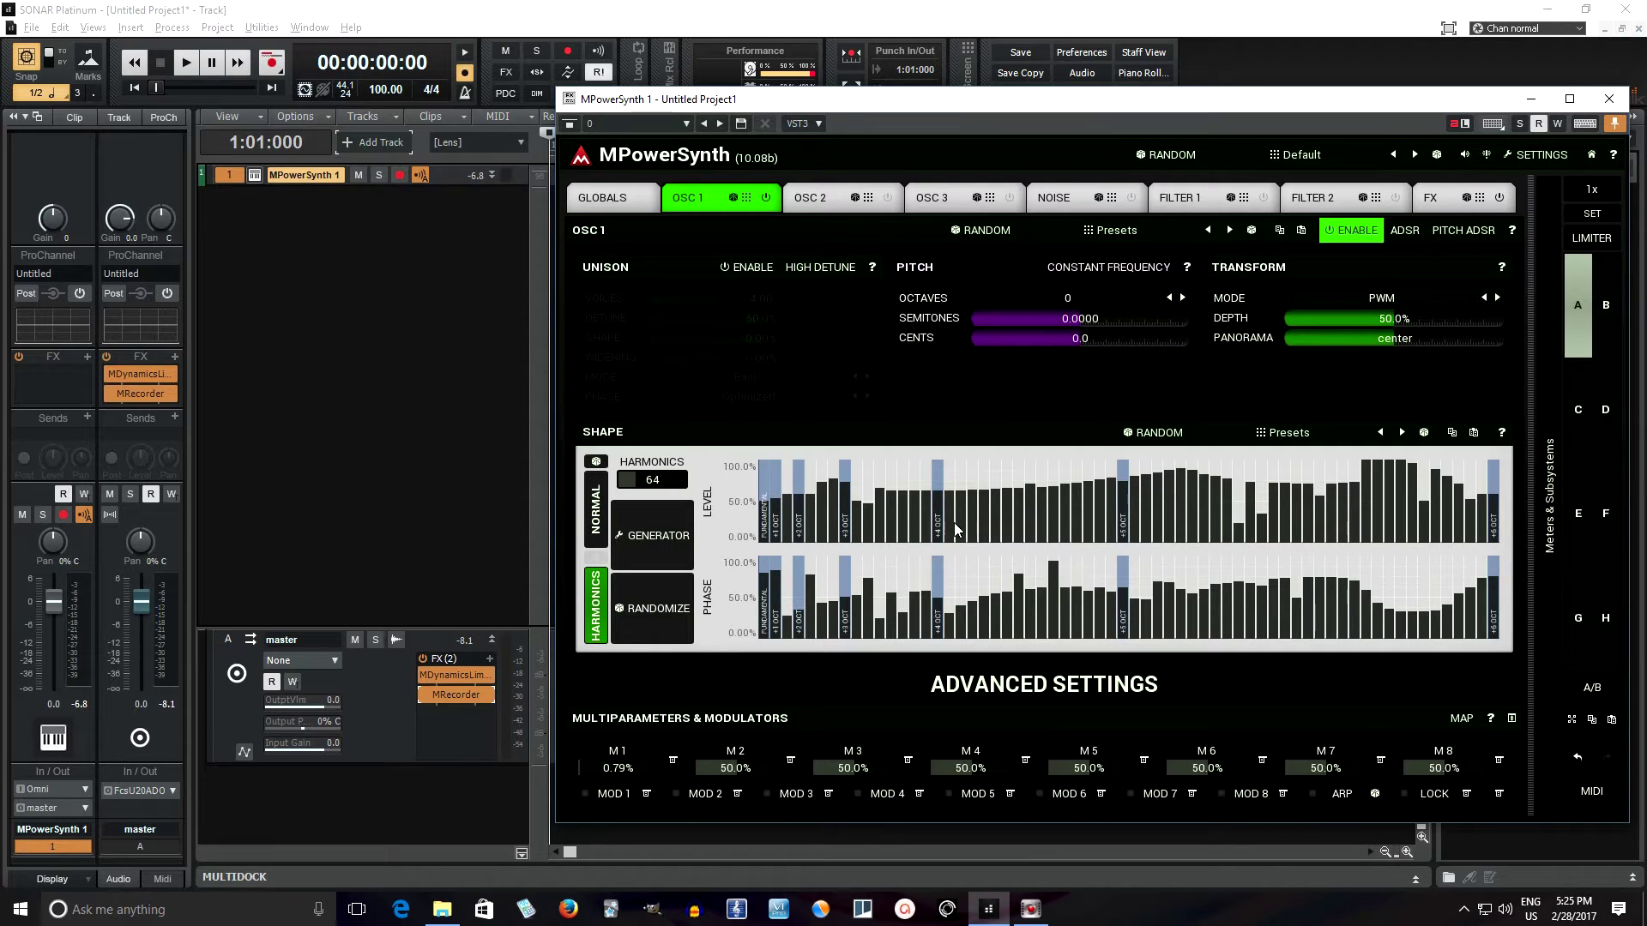
Set OSC 1's main shape back to a plain Saw.
click(596, 510)
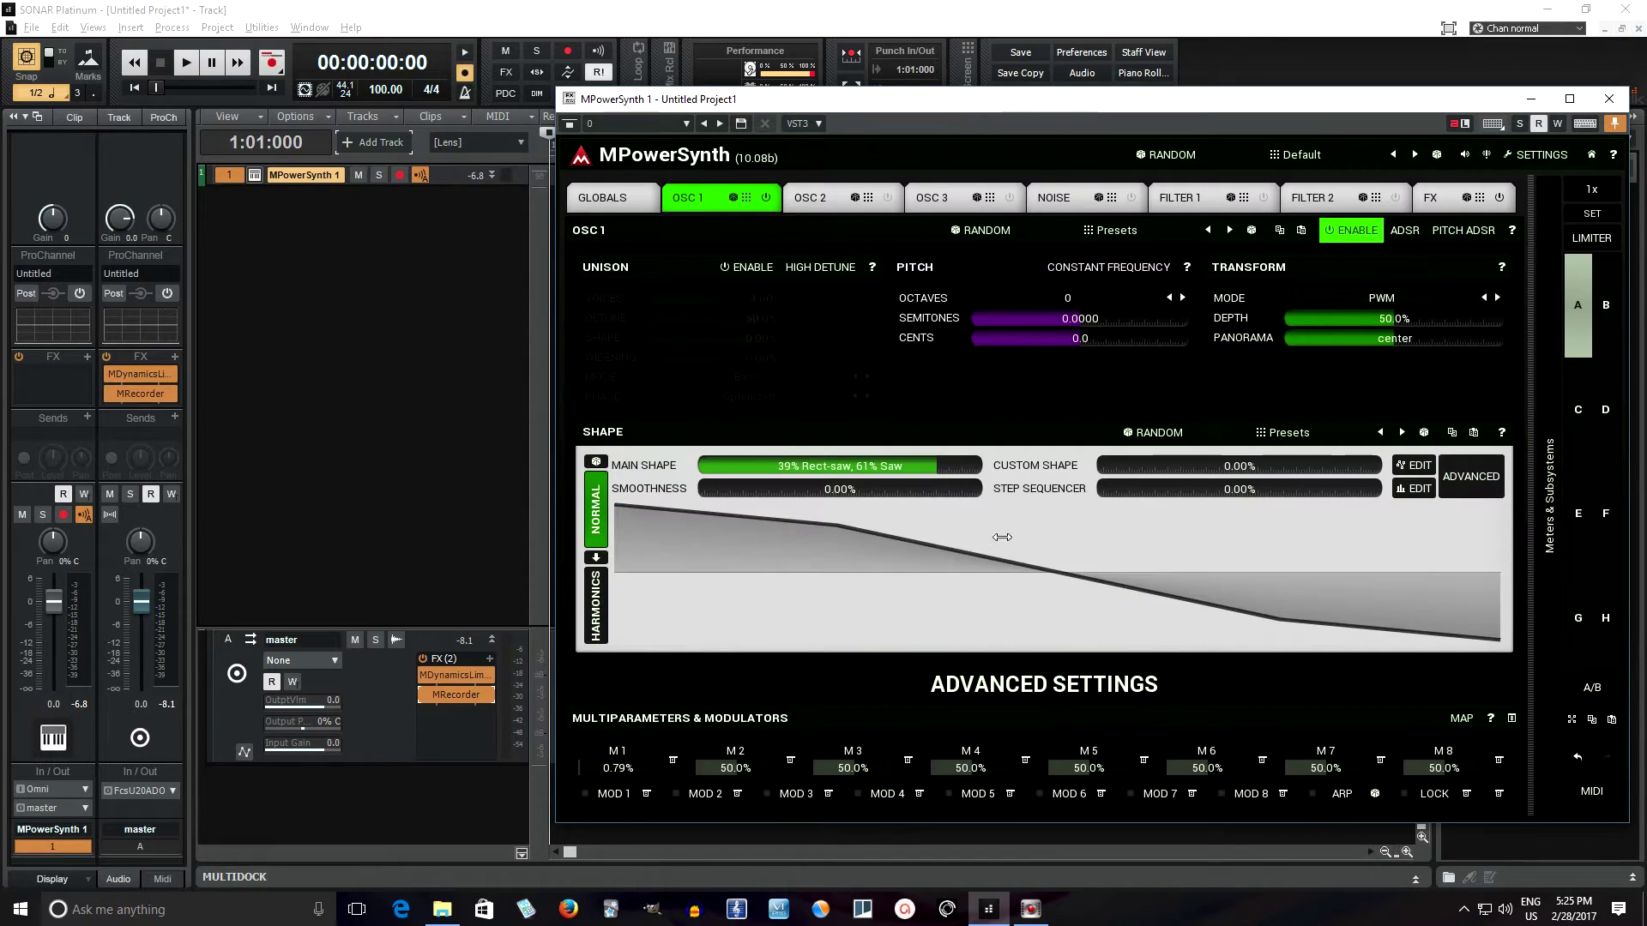
click(963, 537)
click(1417, 690)
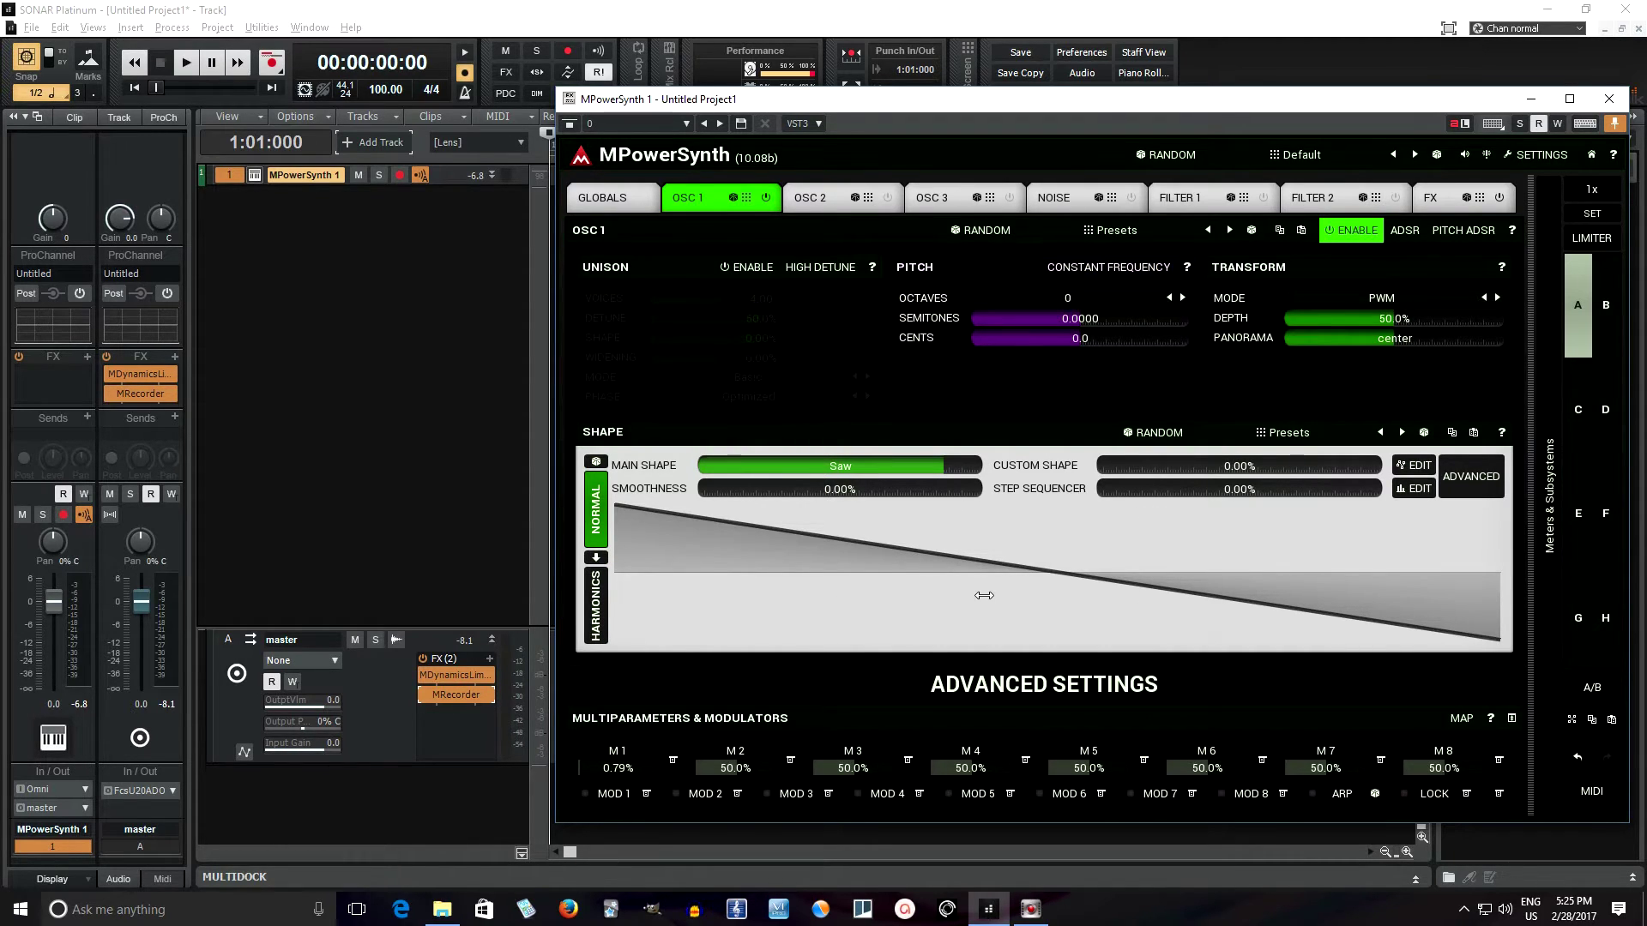
Try Randomize on the harmonics, return to the saw's falling spectrum, and open Multiparameter 1.
click(597, 564)
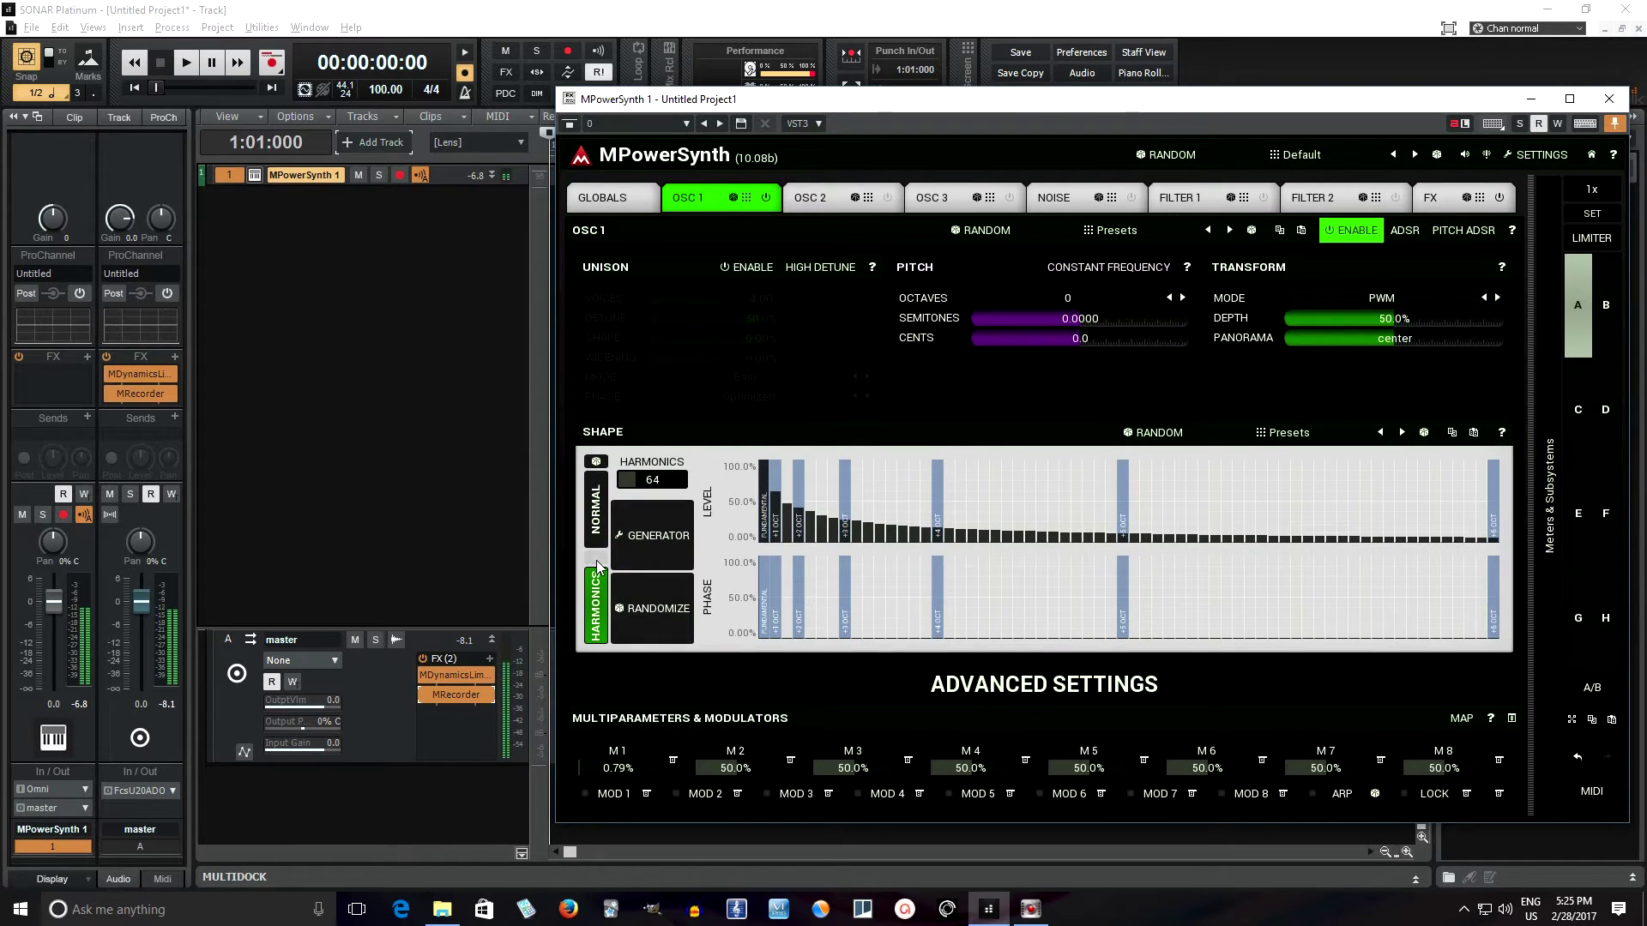
click(603, 529)
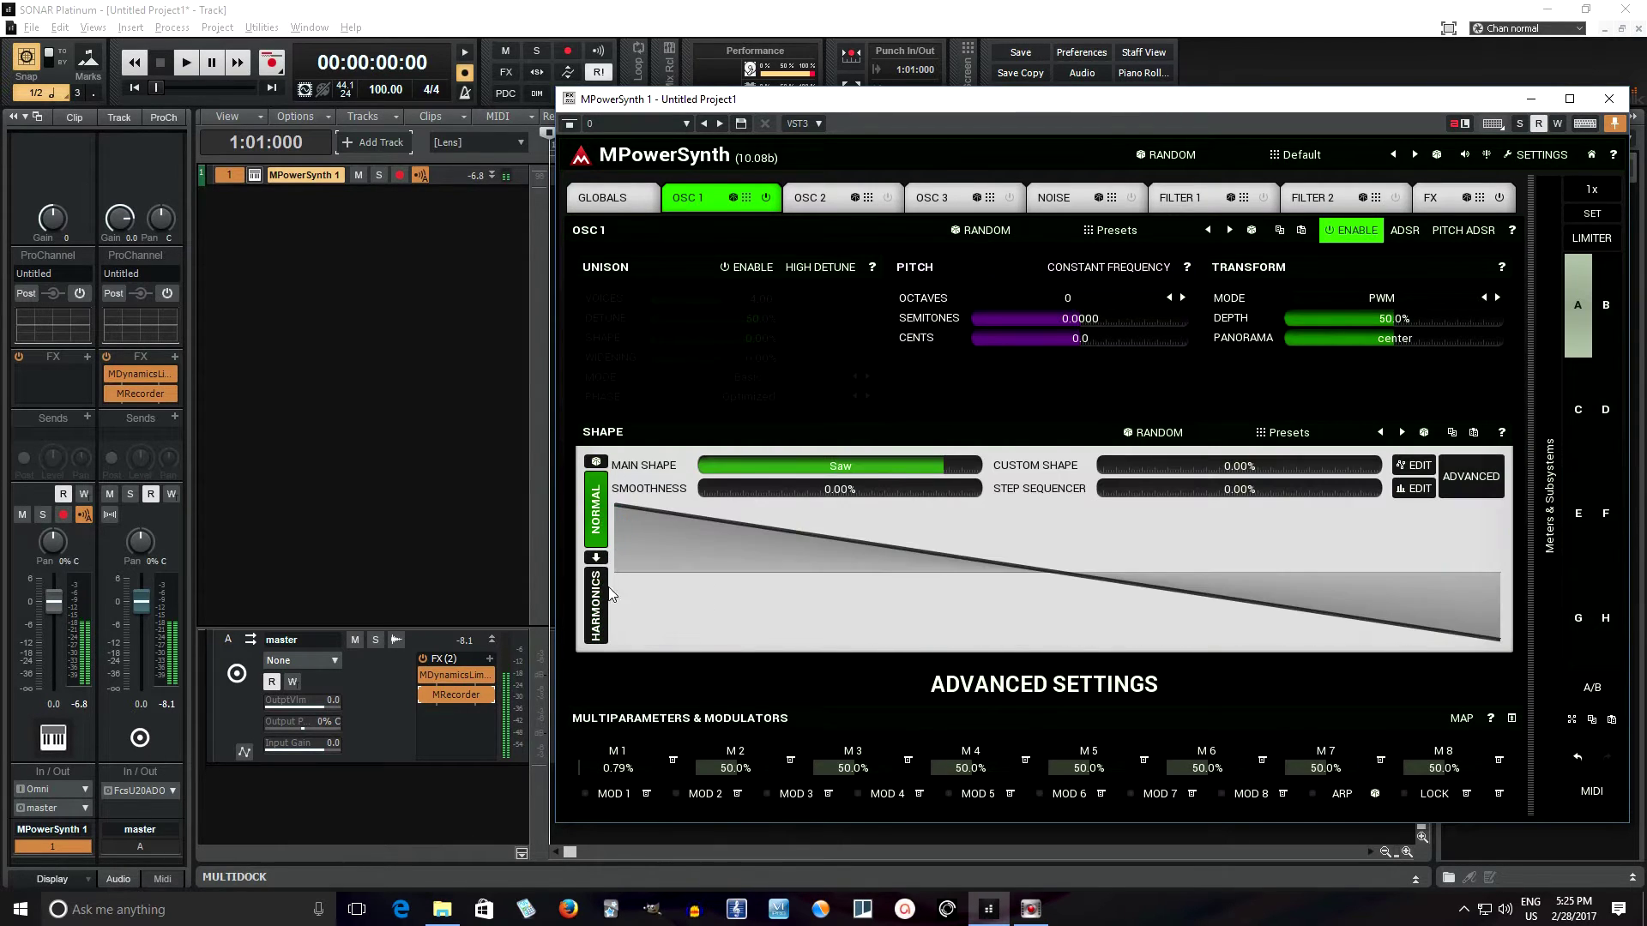
click(607, 594)
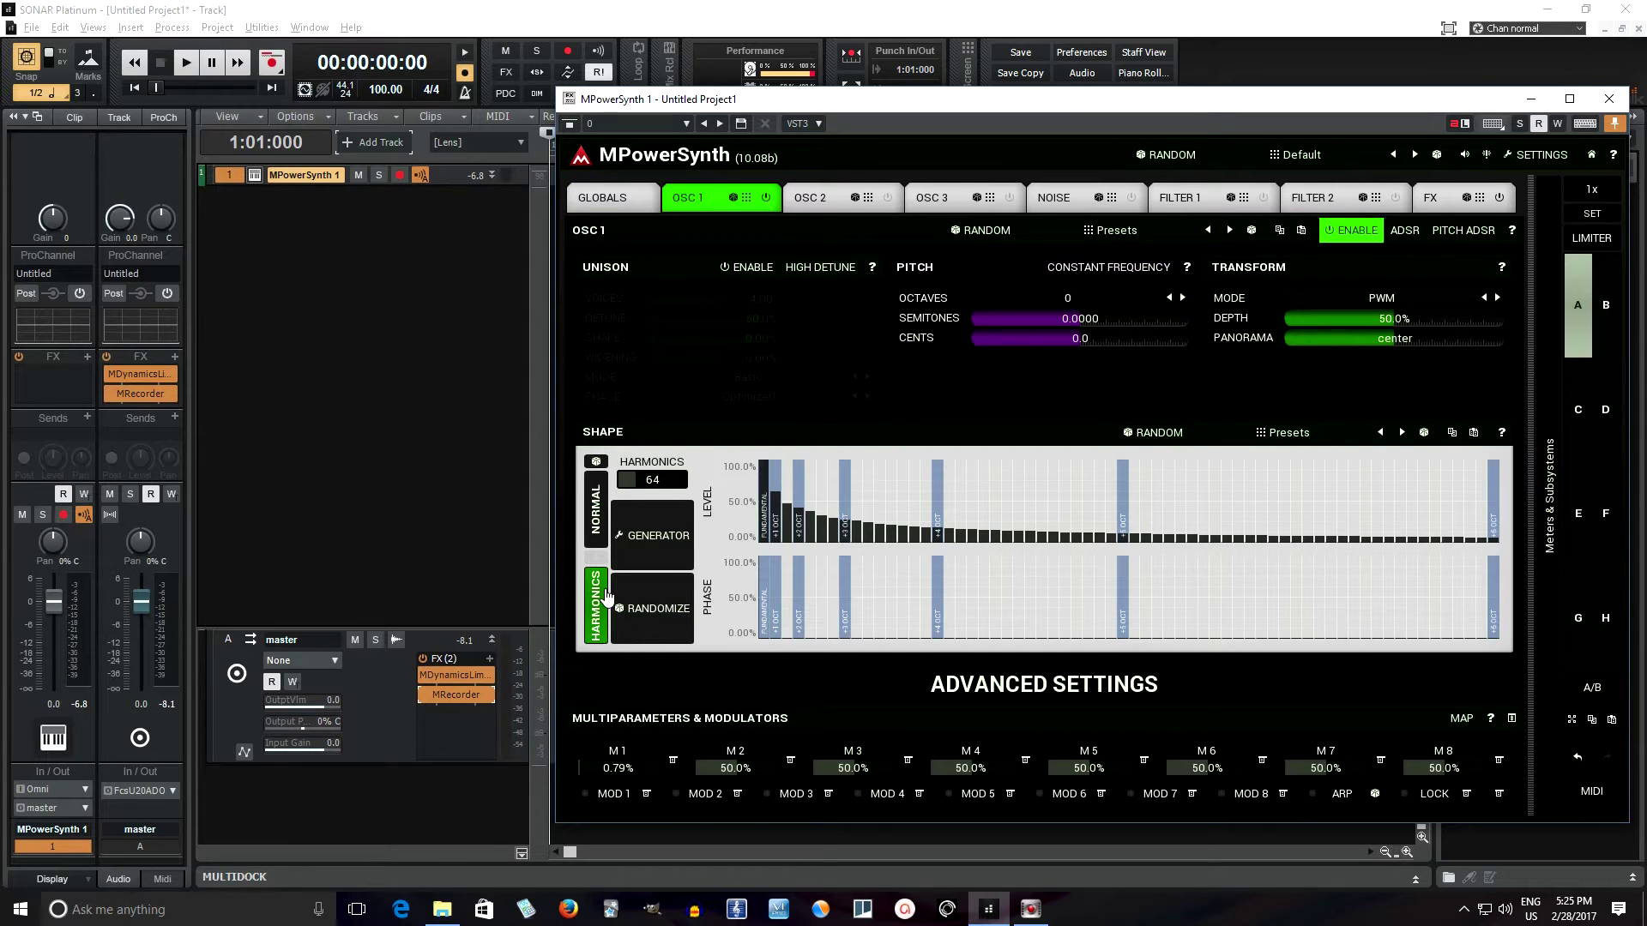
click(652, 598)
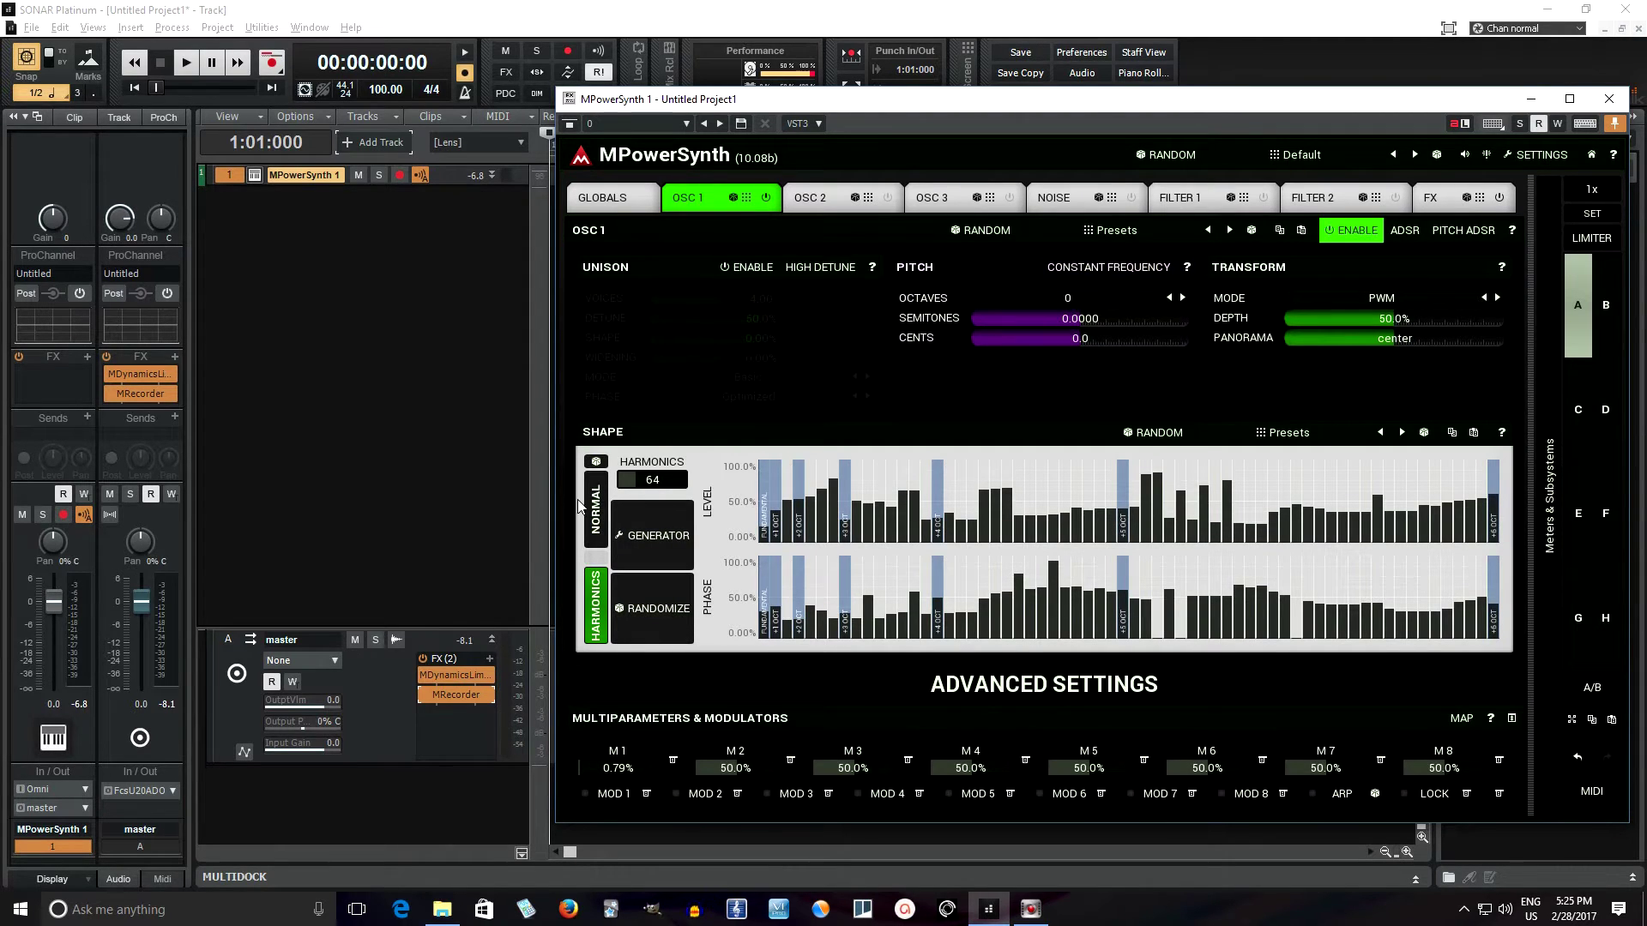
click(592, 509)
click(597, 570)
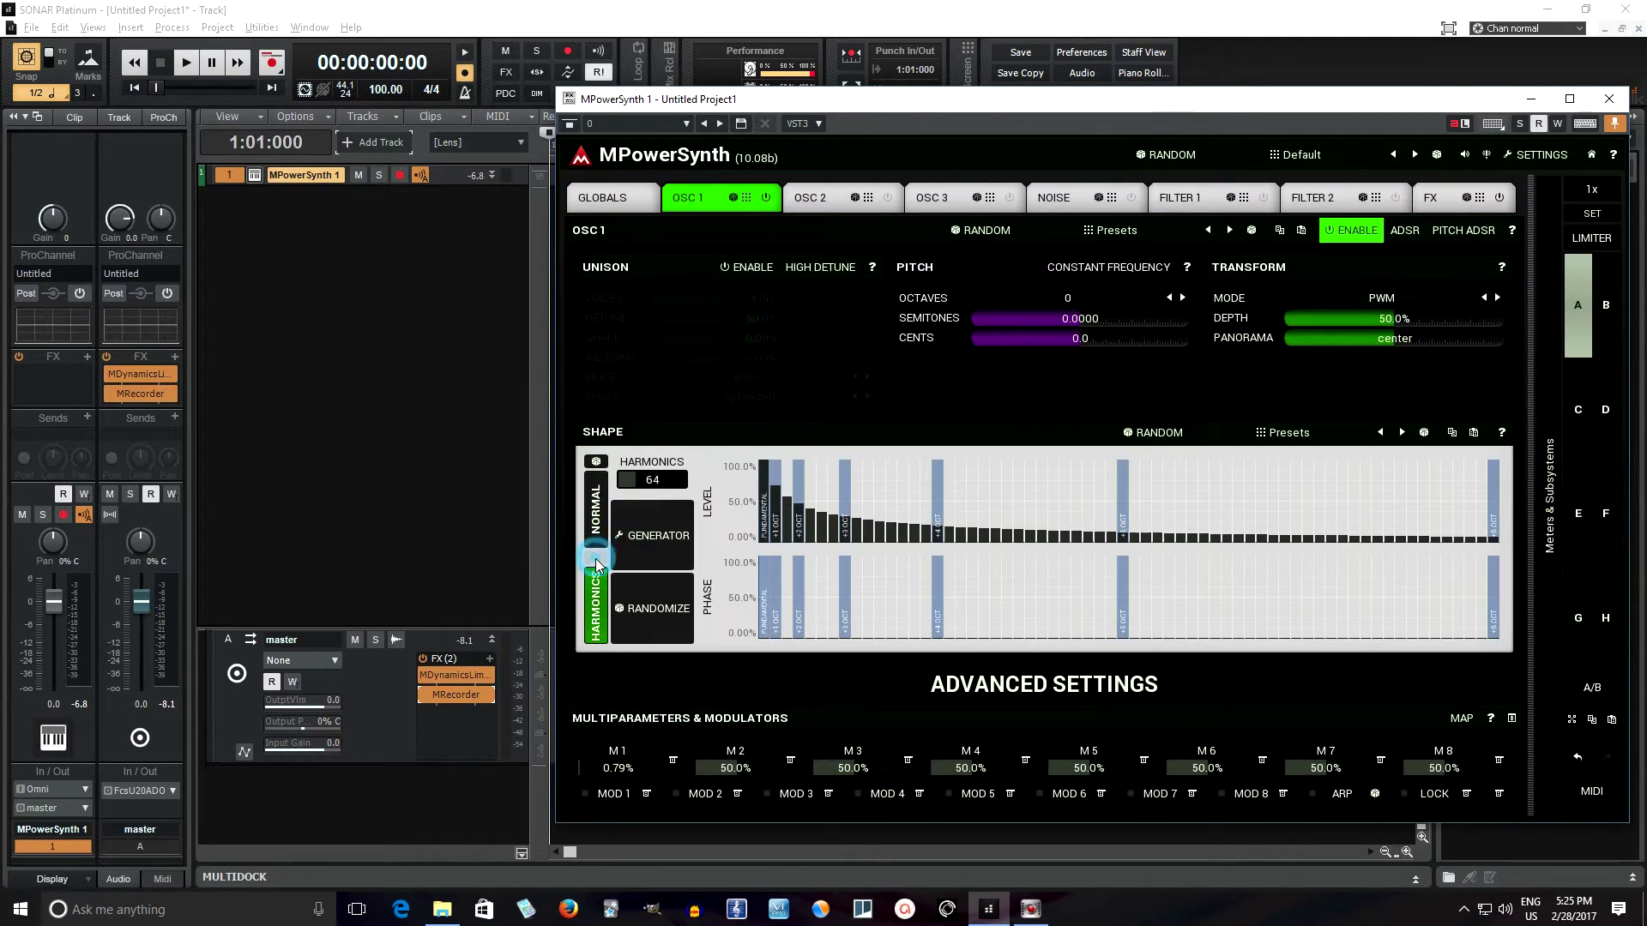
click(611, 755)
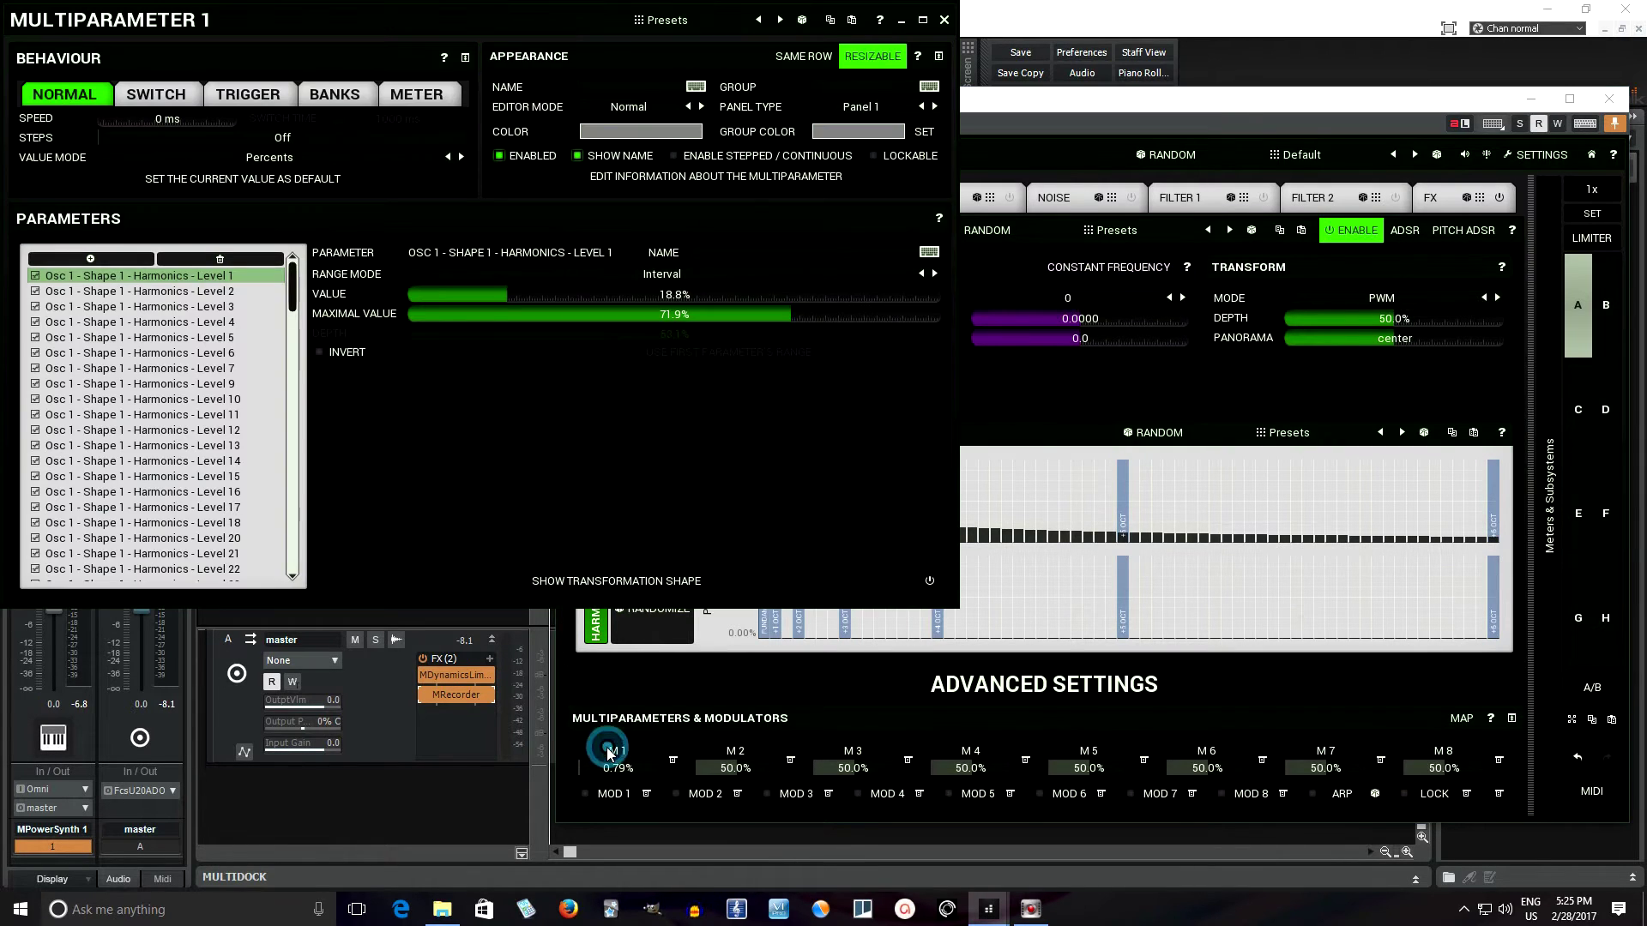
Inspect Multiparameter 1's bank settings and move its editor out of the way.
click(336, 96)
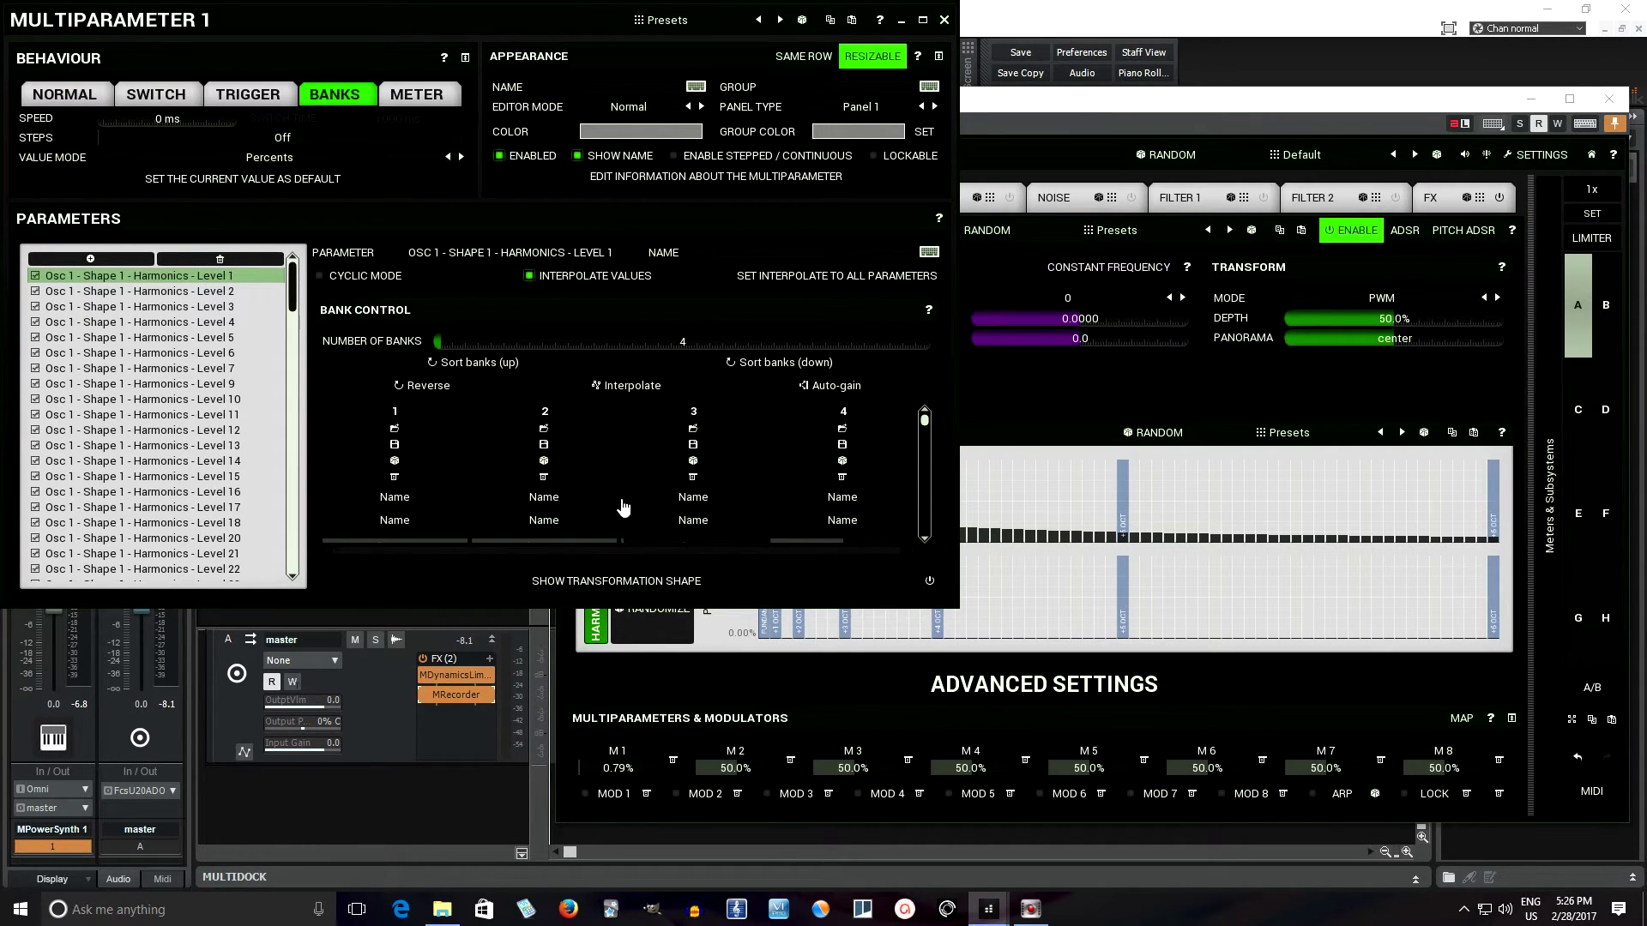
scroll(924, 422, down, 1)
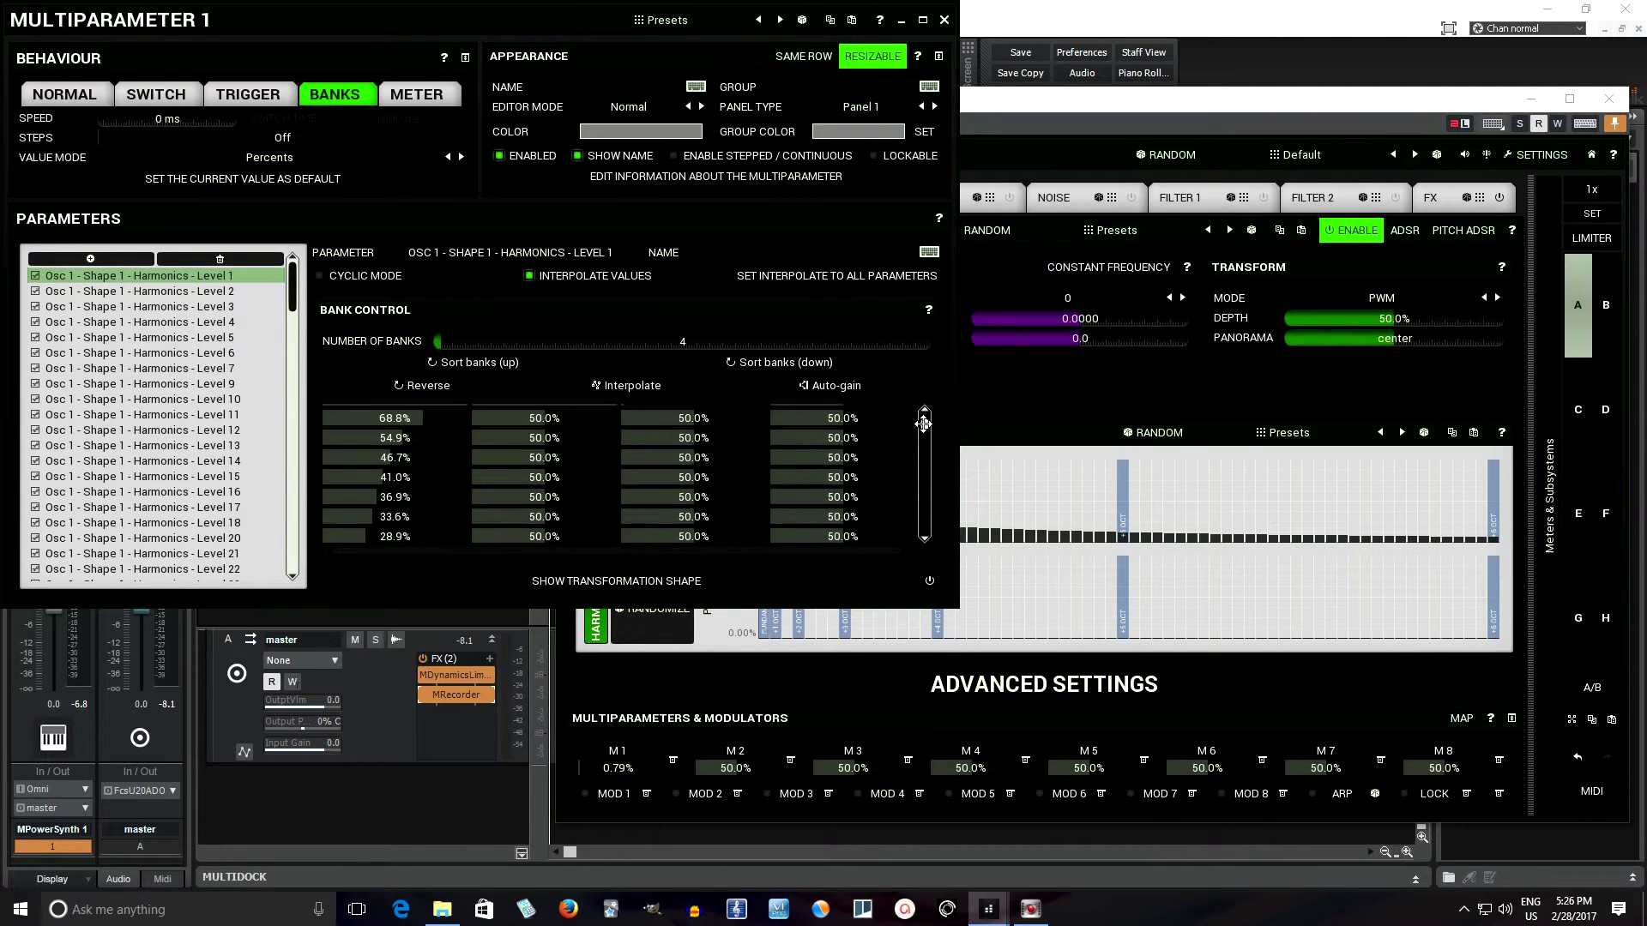
scroll(923, 422, down, 5)
scroll(924, 422, down, 15)
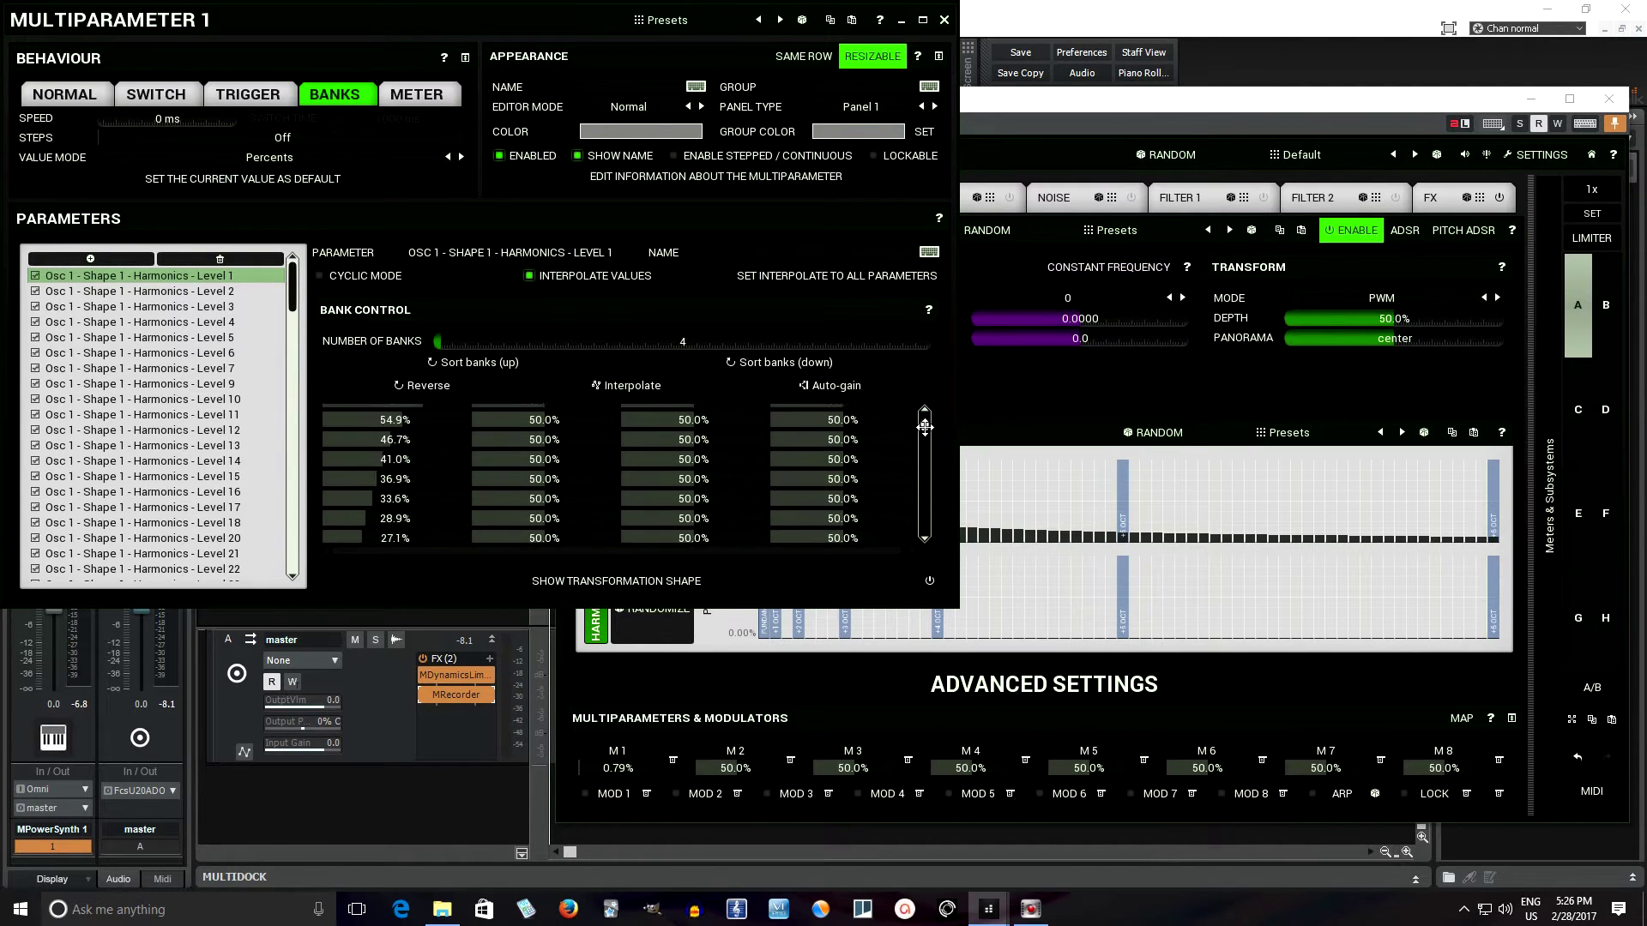
drag(924, 452, 922, 403)
drag(427, 32, 197, 234)
Change OSC 1's main shape to Rectangle and check its odd-only harmonics.
click(592, 511)
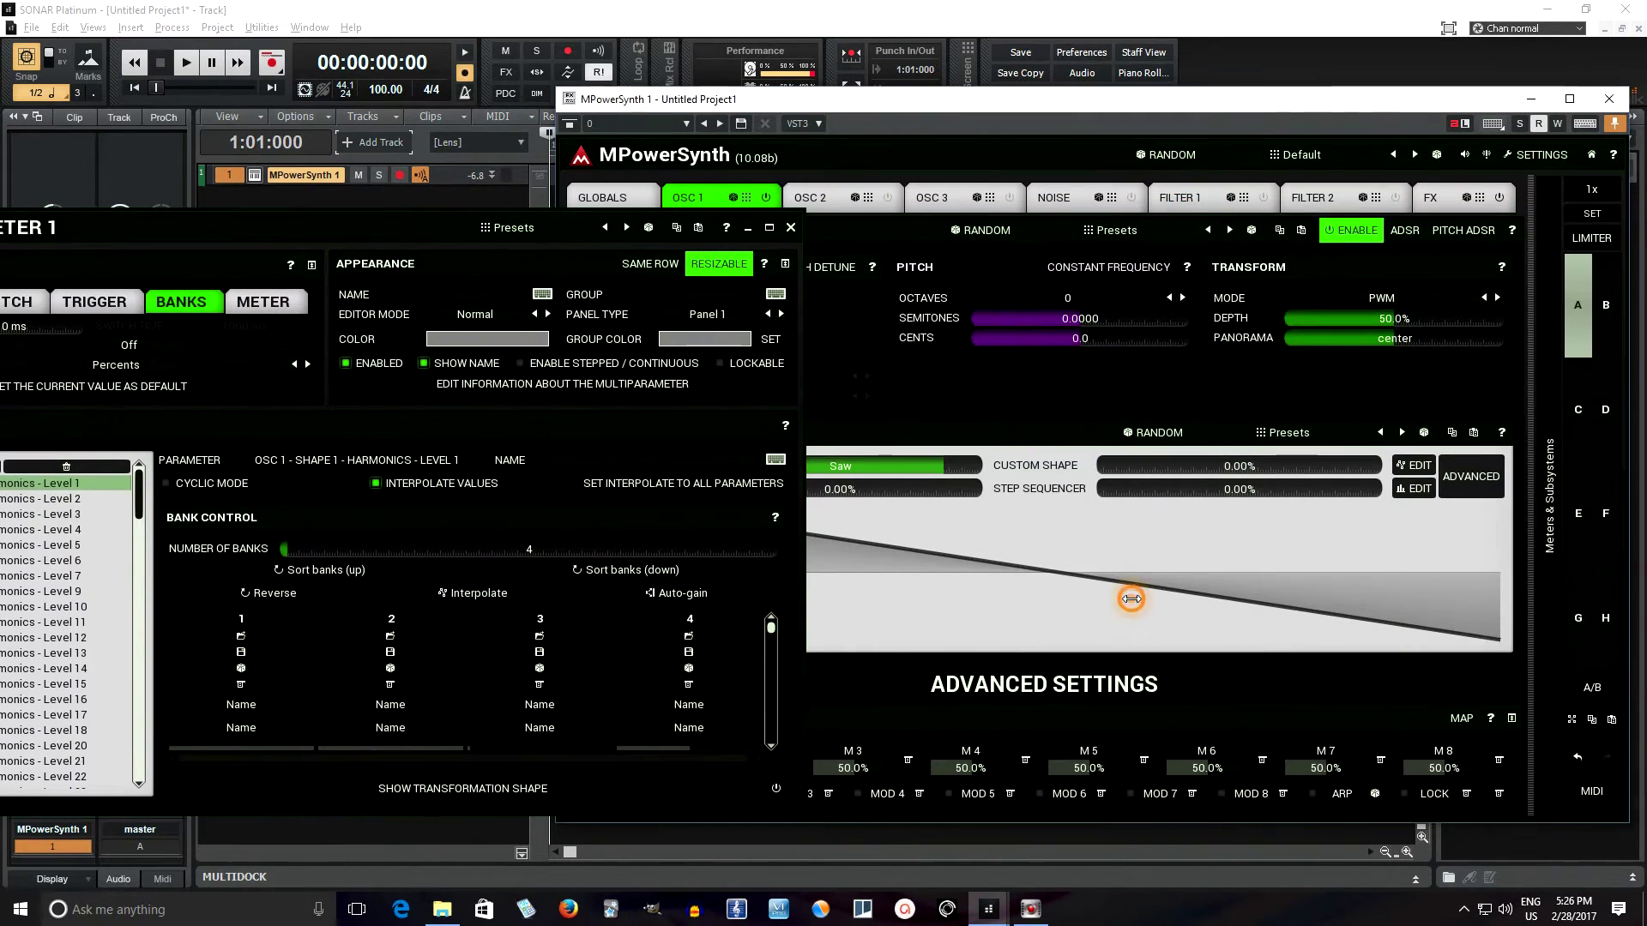
click(1128, 610)
click(1427, 656)
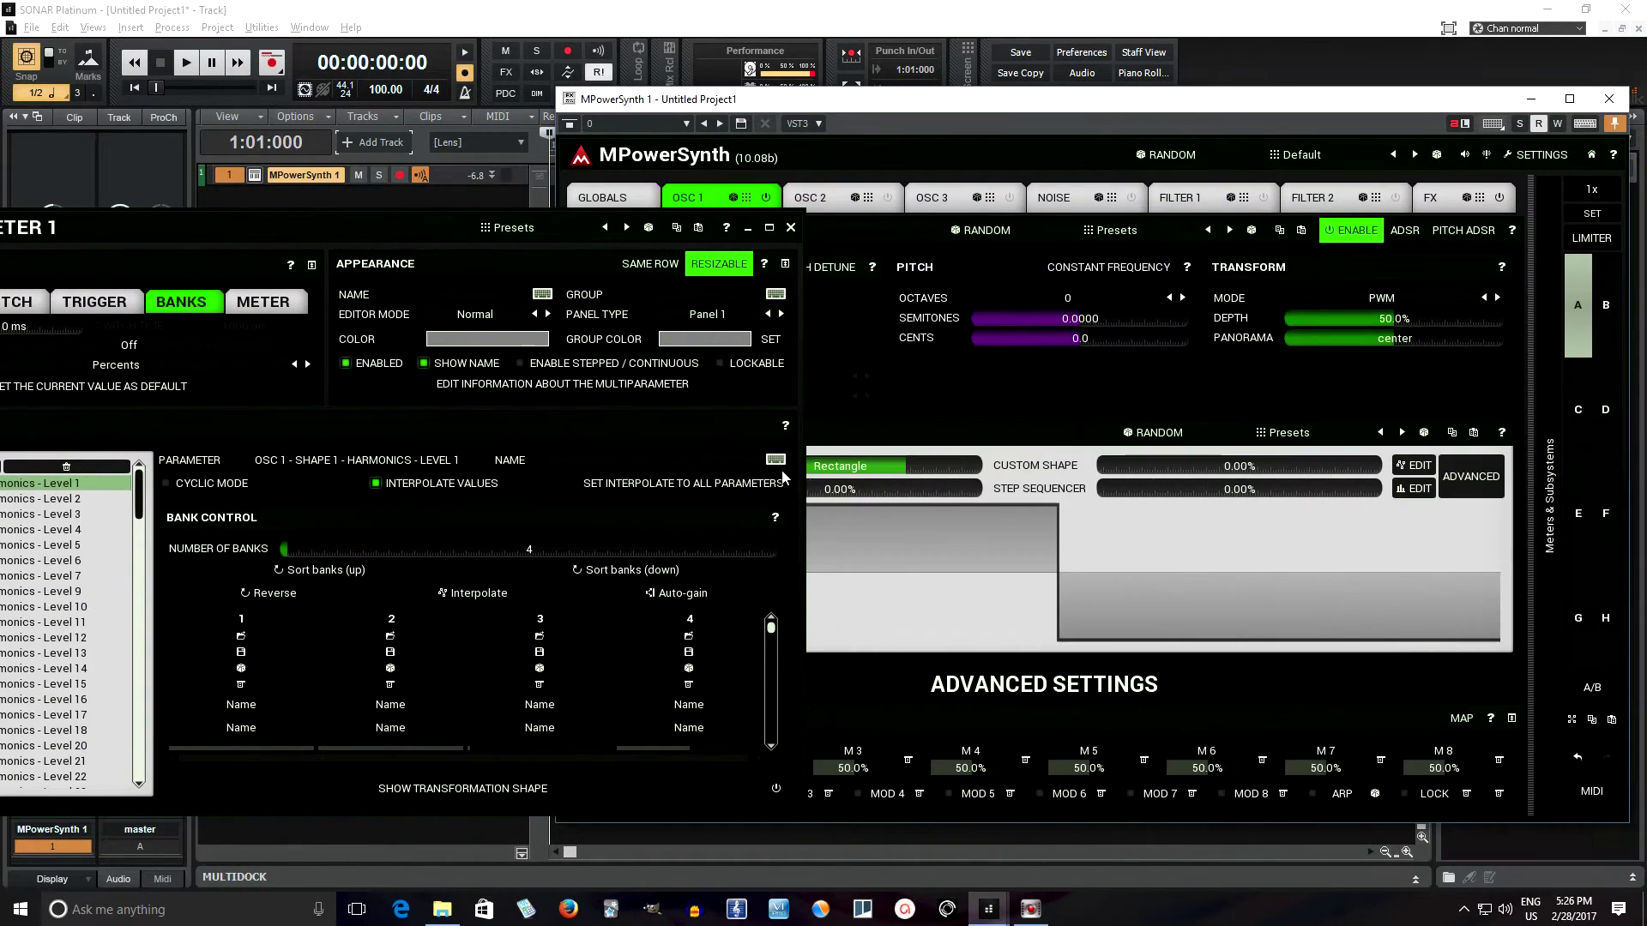
drag(258, 227, 1318, 125)
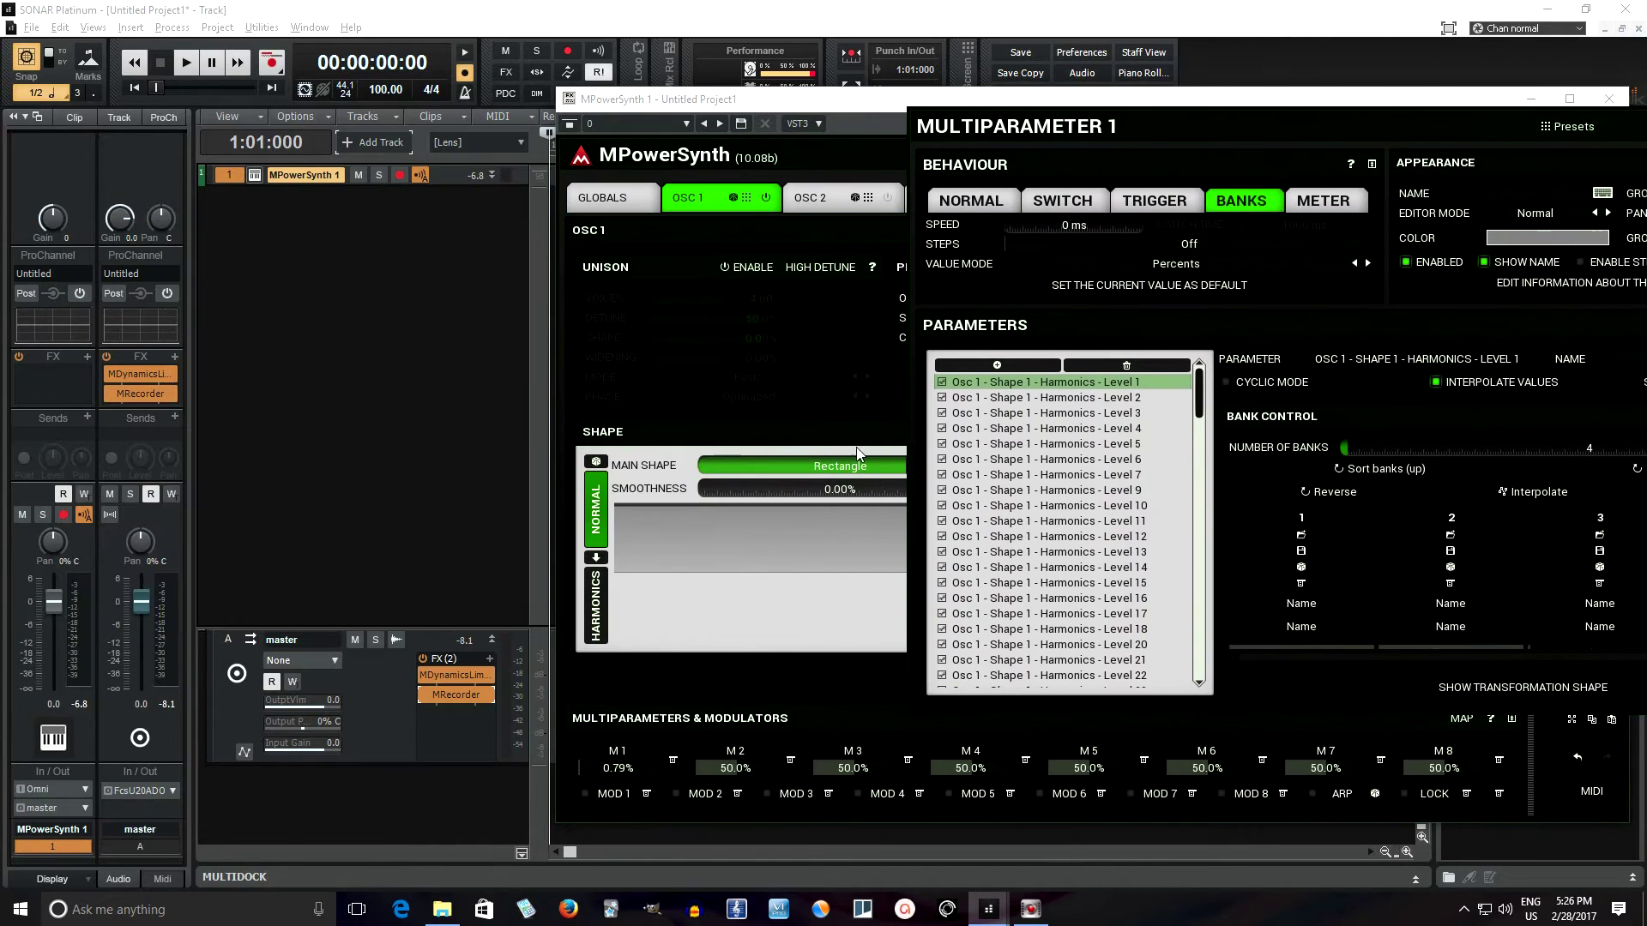
click(592, 566)
click(595, 515)
click(600, 567)
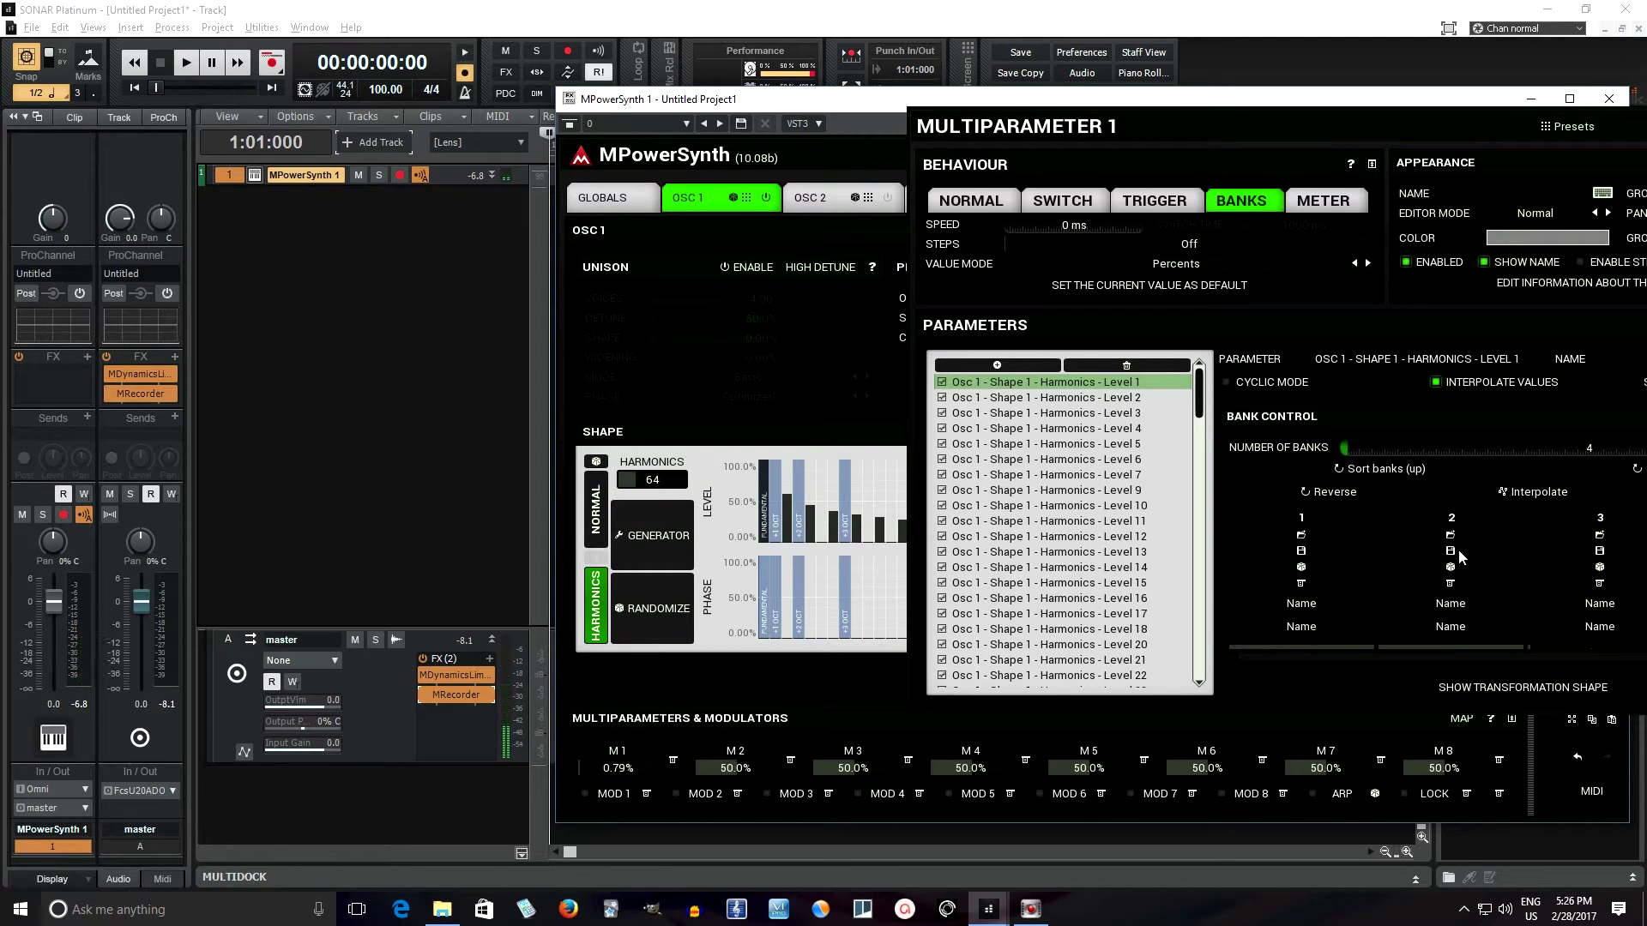
Return OSC 1 to the waveform view and close the Multiparameter 1 editor.
drag(1314, 133, 1166, 122)
click(598, 515)
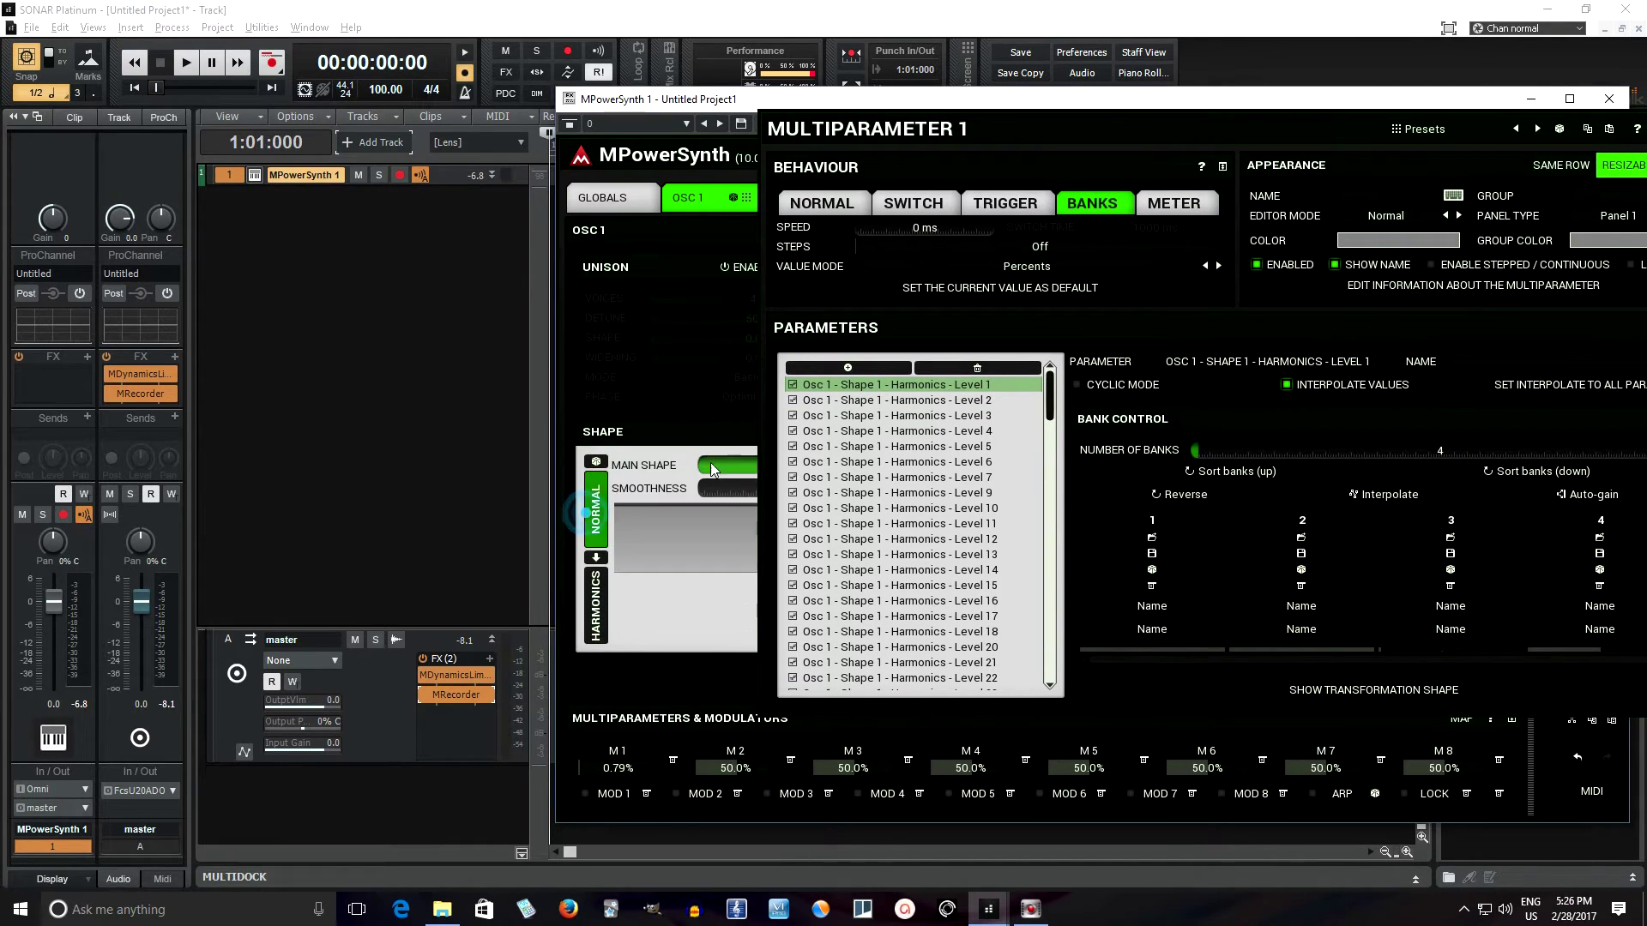
drag(1140, 132, 518, 101)
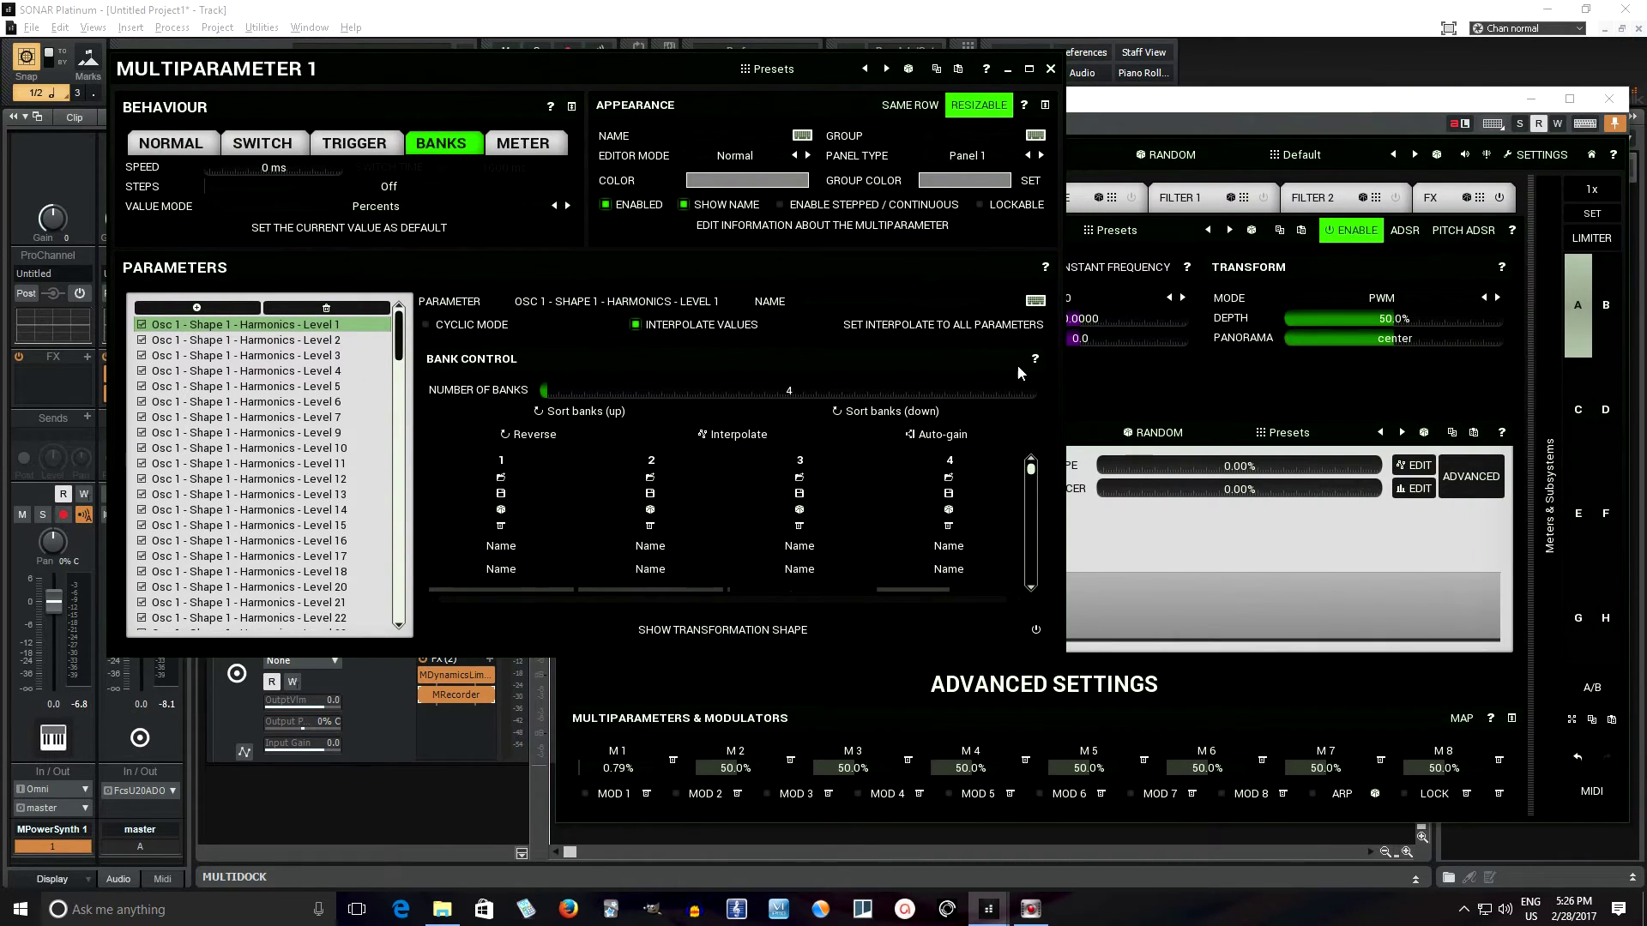
scroll(1031, 464, down, 3)
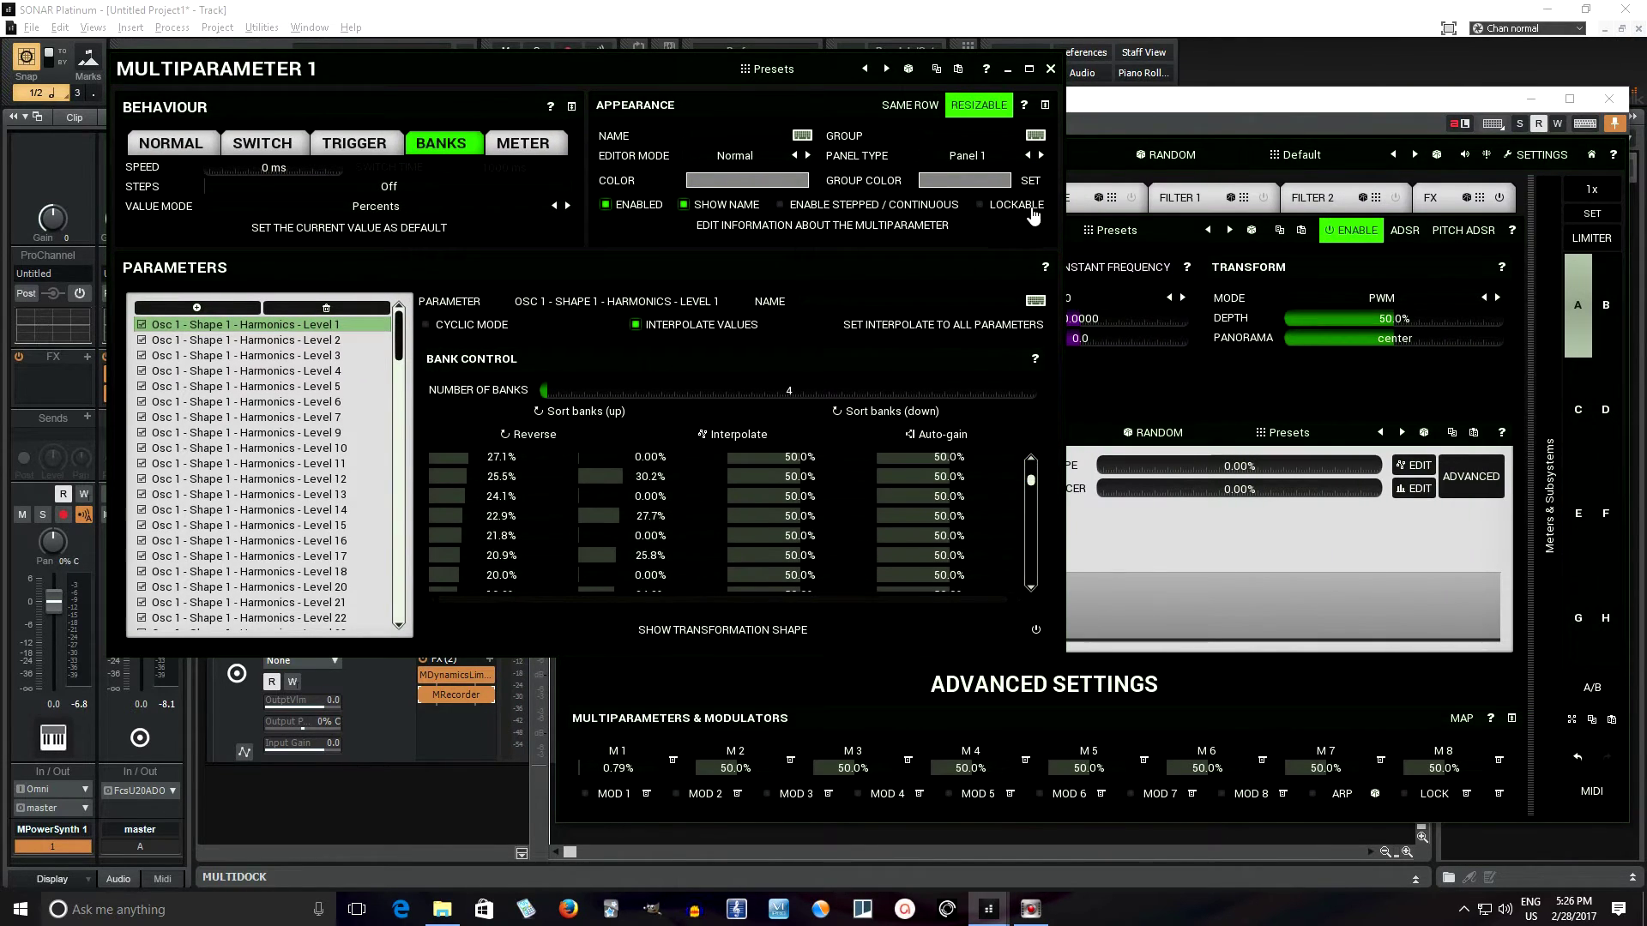
click(1050, 70)
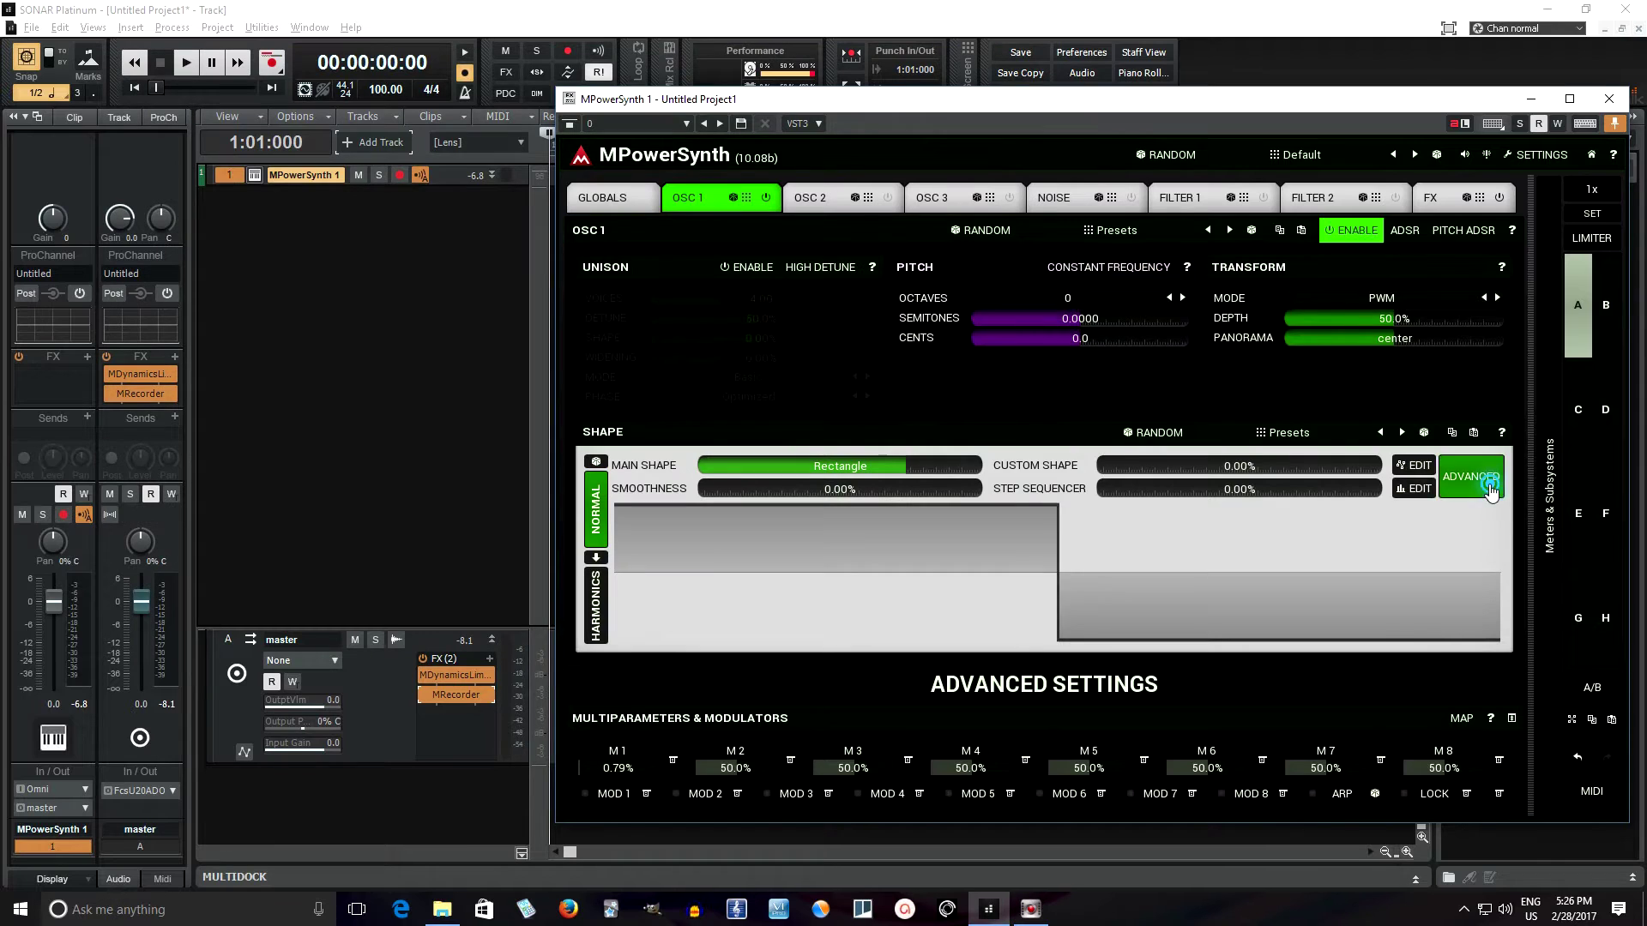
Load N es 01 filter fm 03.wav into OSC 1 and view its harmonics with Multiparameter 1's banks.
click(1470, 476)
click(1183, 344)
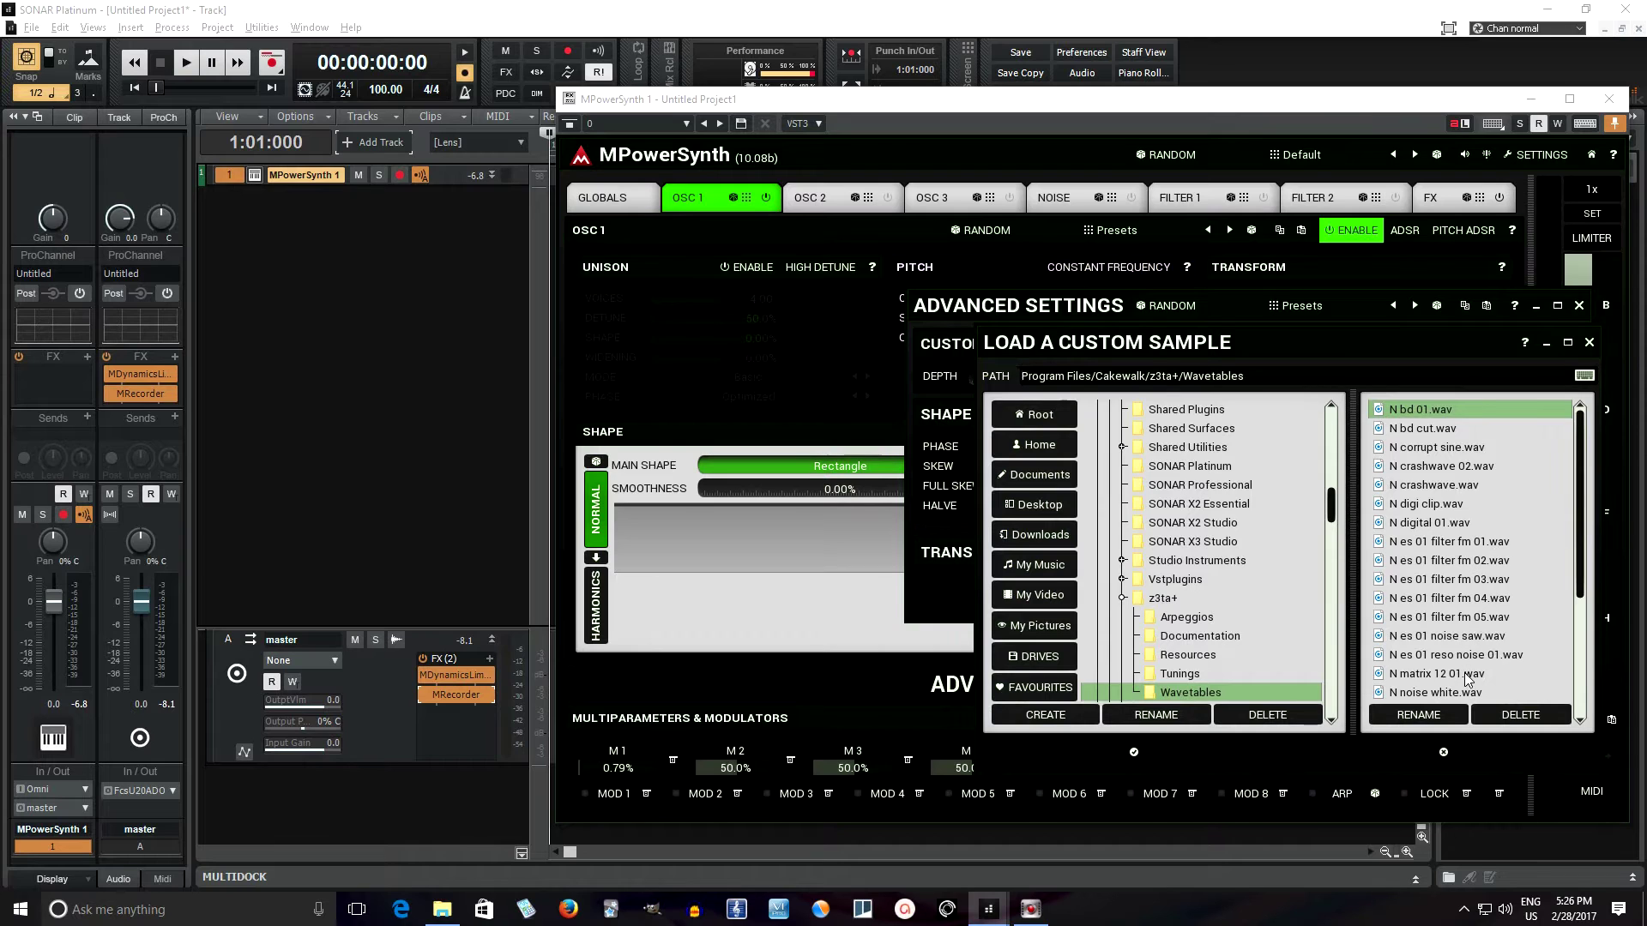
click(1468, 582)
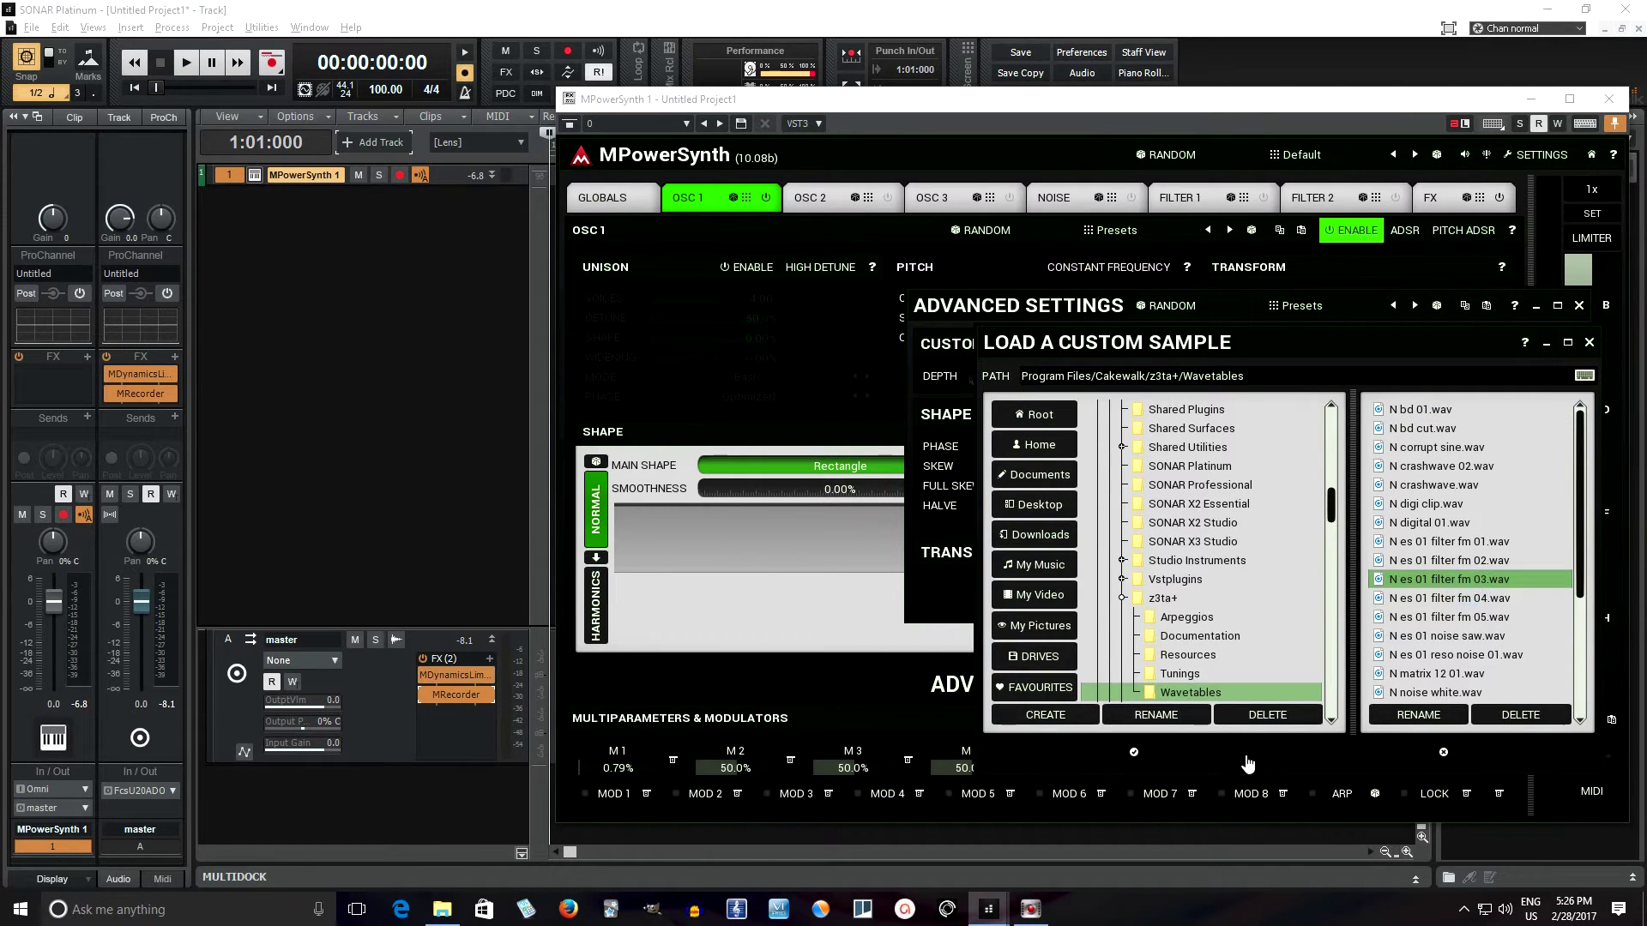
click(1136, 757)
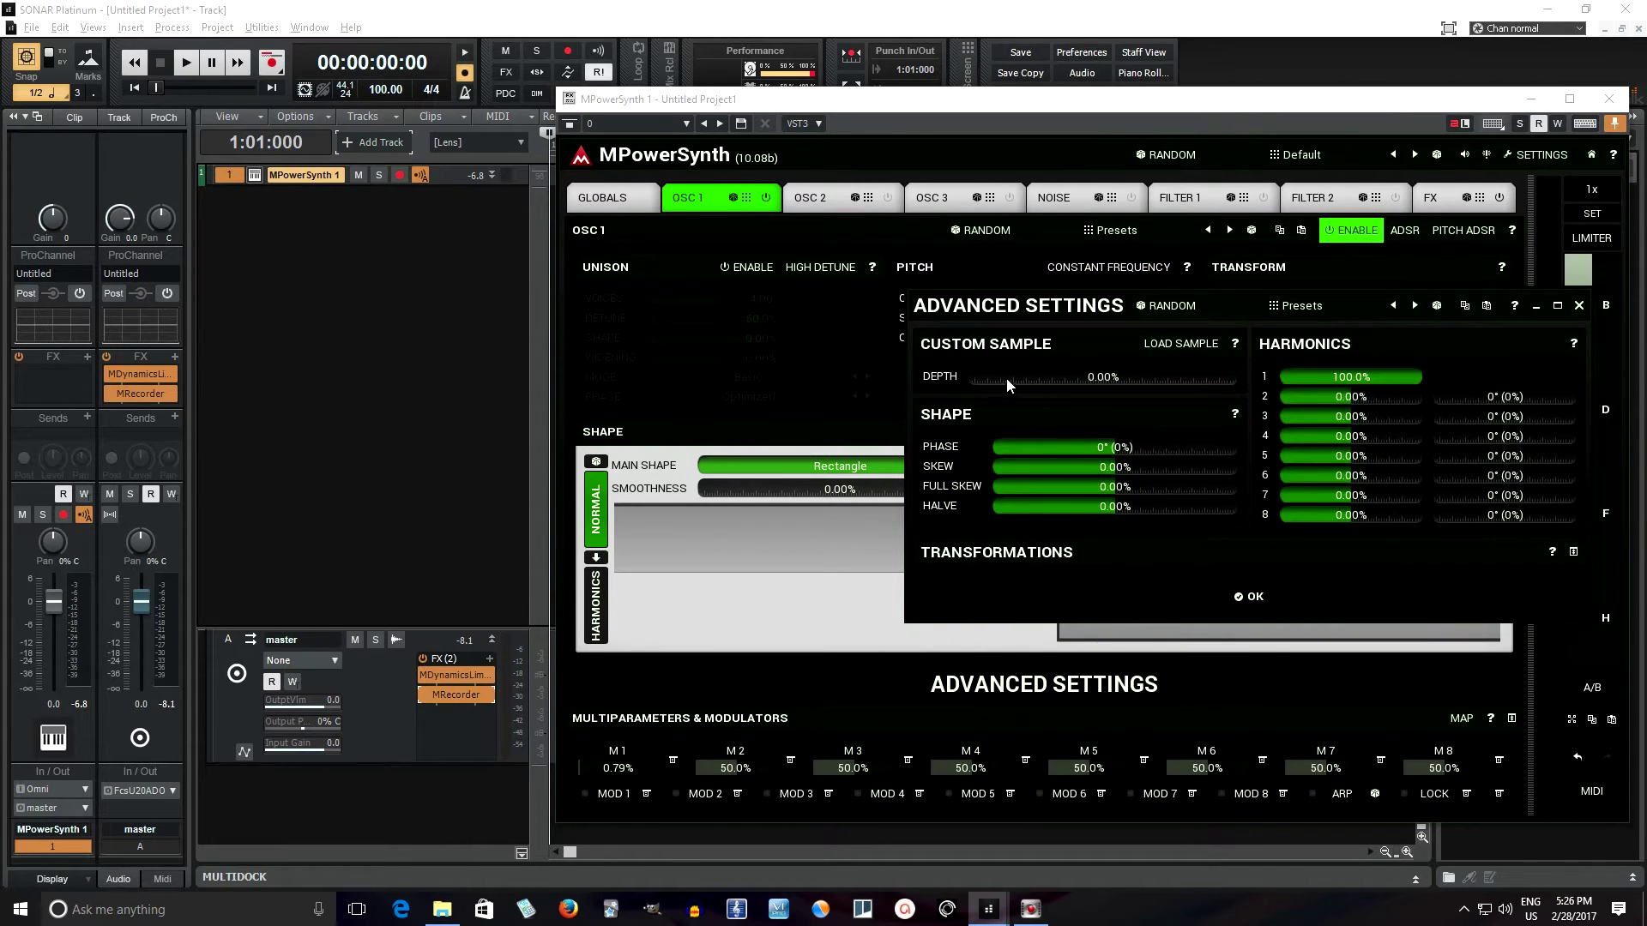
click(1216, 597)
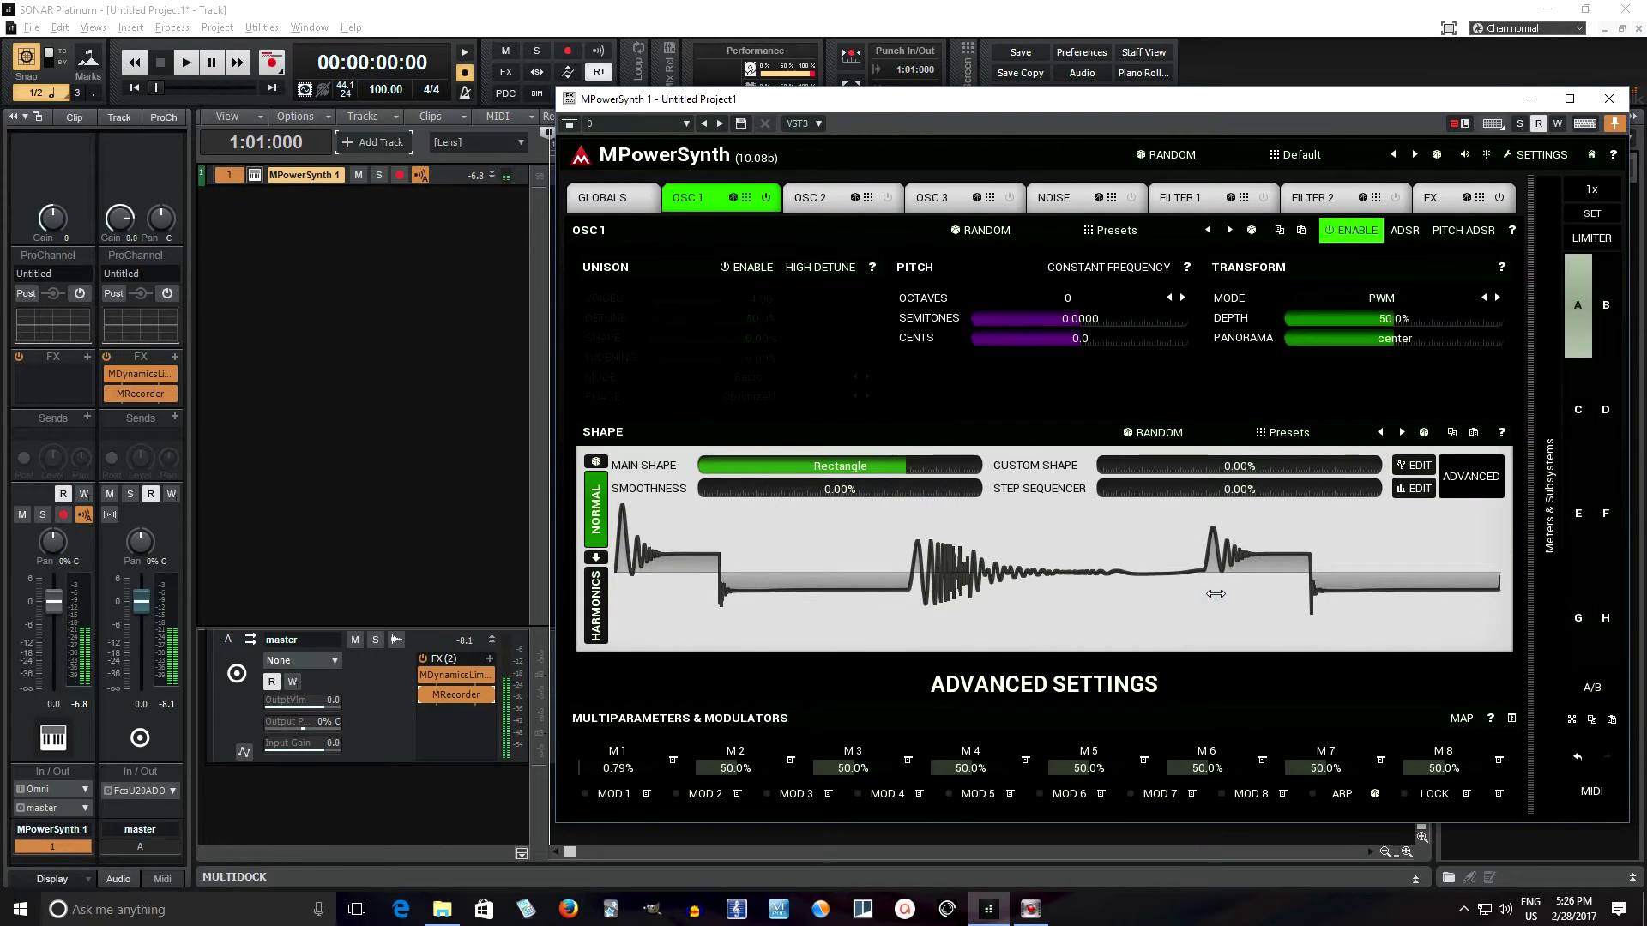
click(595, 558)
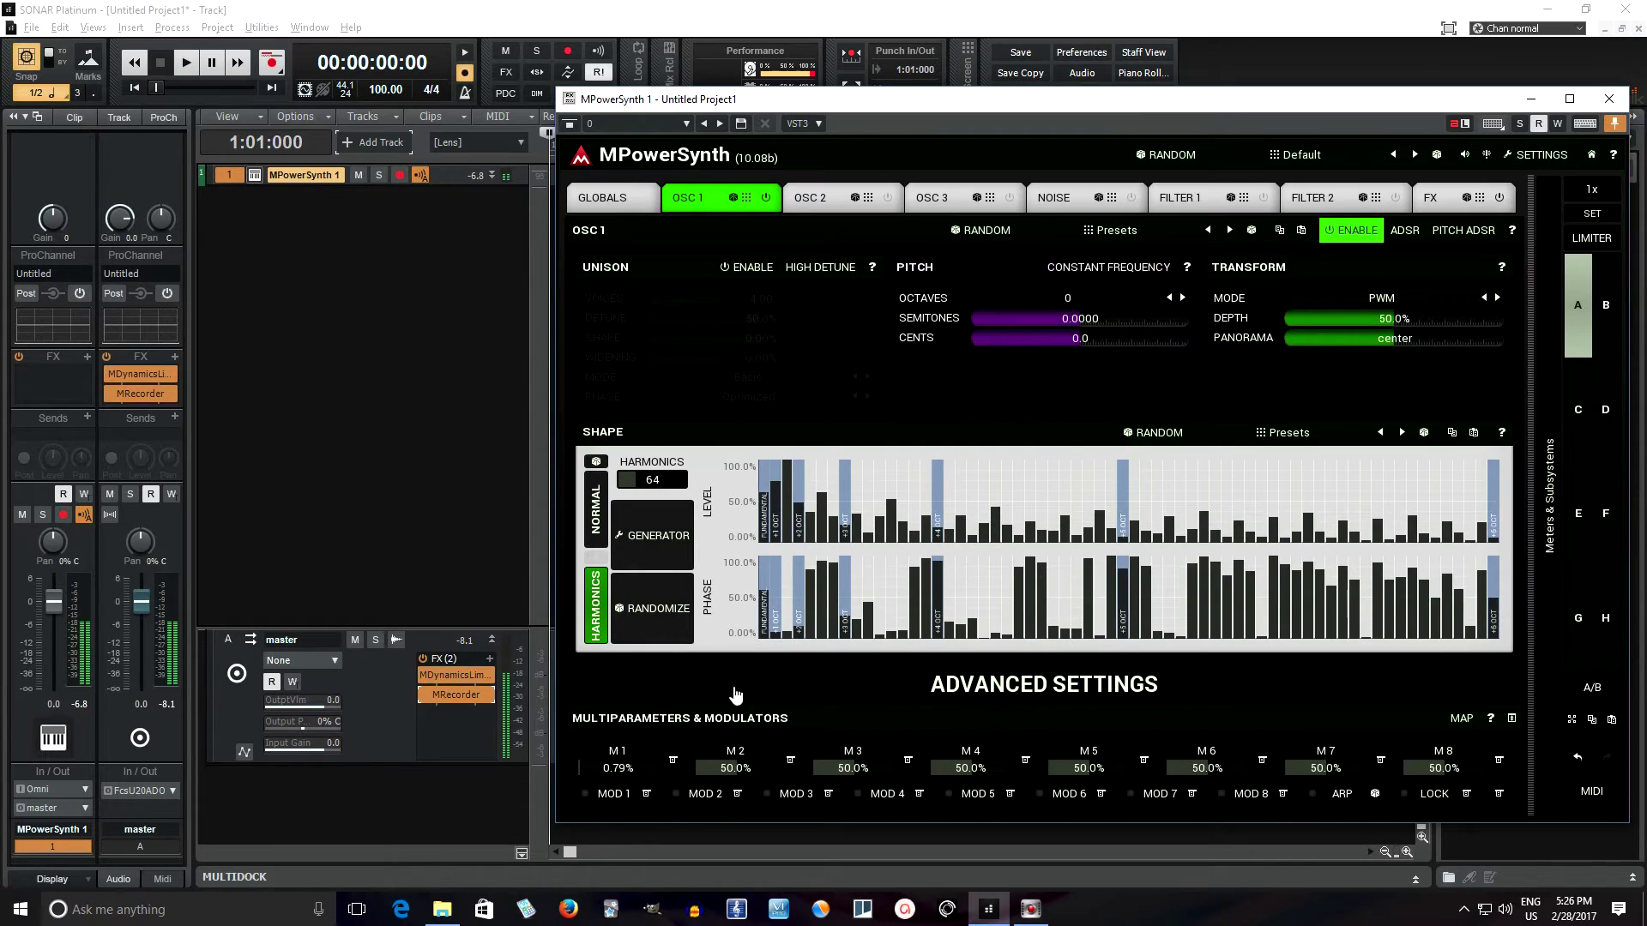
click(632, 752)
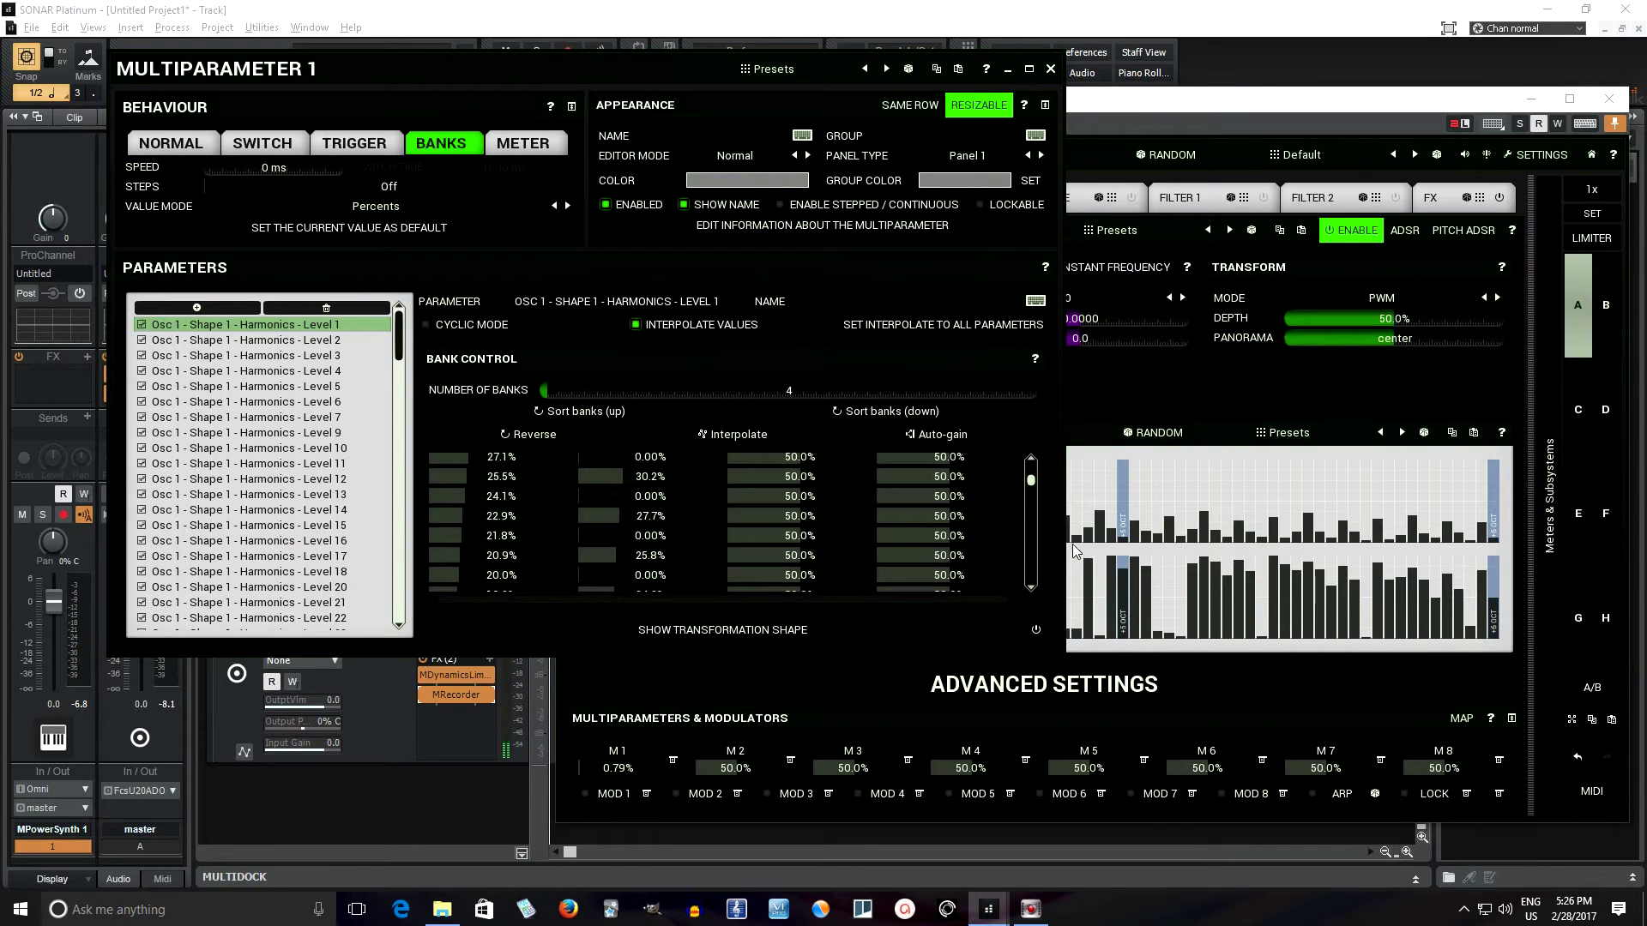
Close the Multiparameter 1 editor and return OSC 1 to the waveform view.
drag(1031, 480, 1032, 466)
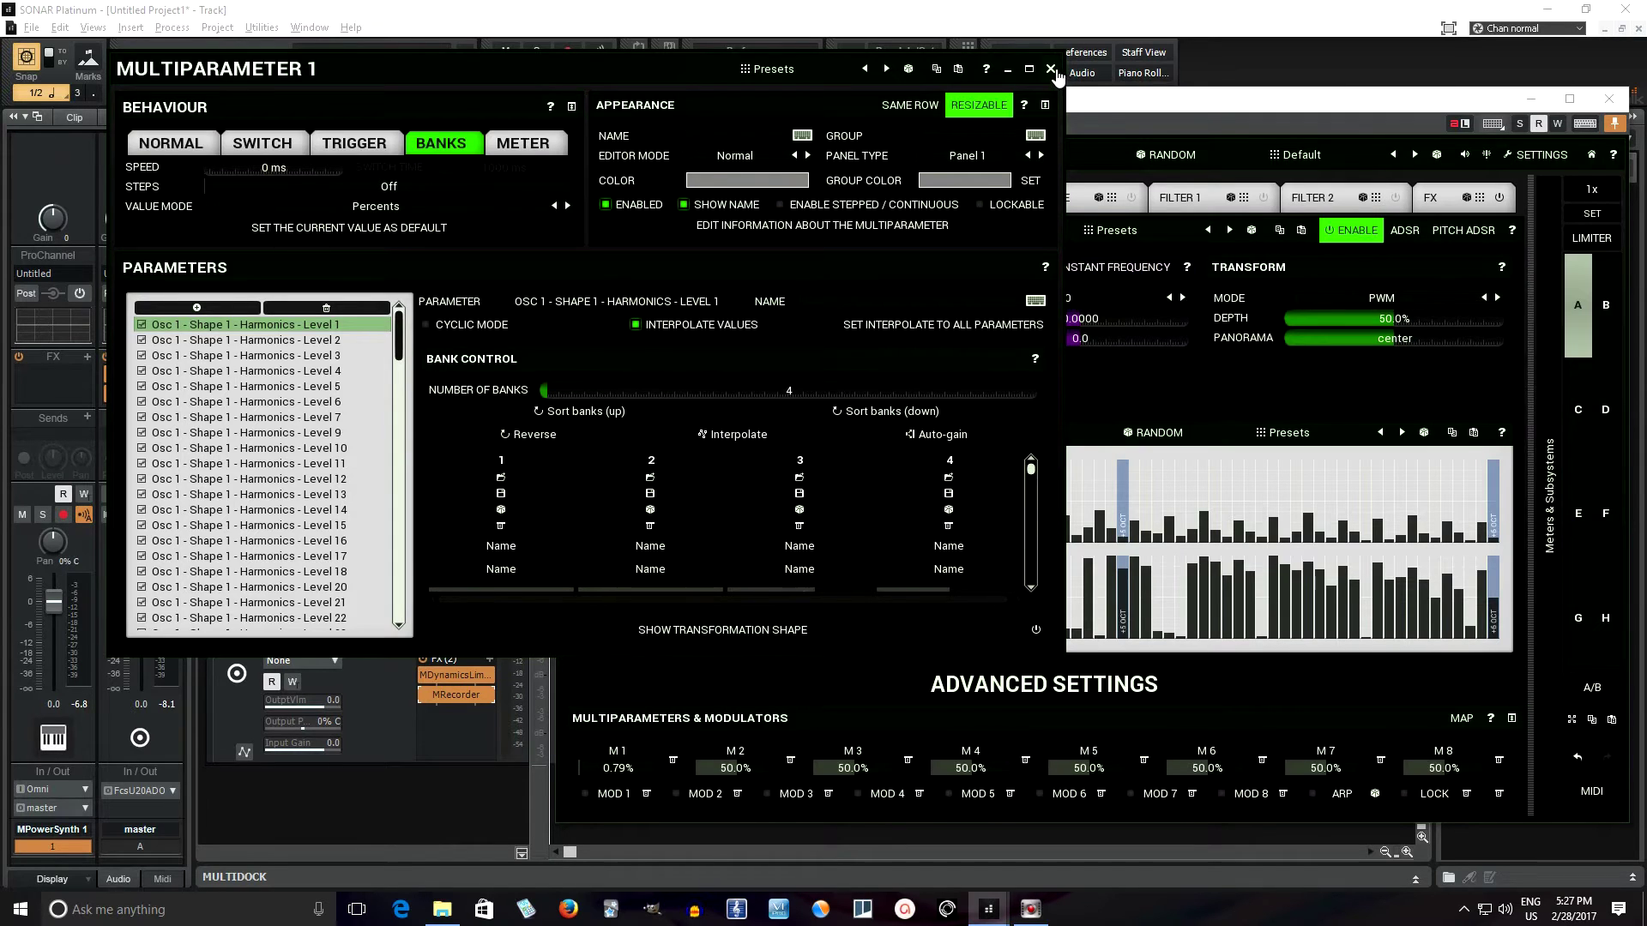
click(1050, 69)
click(595, 512)
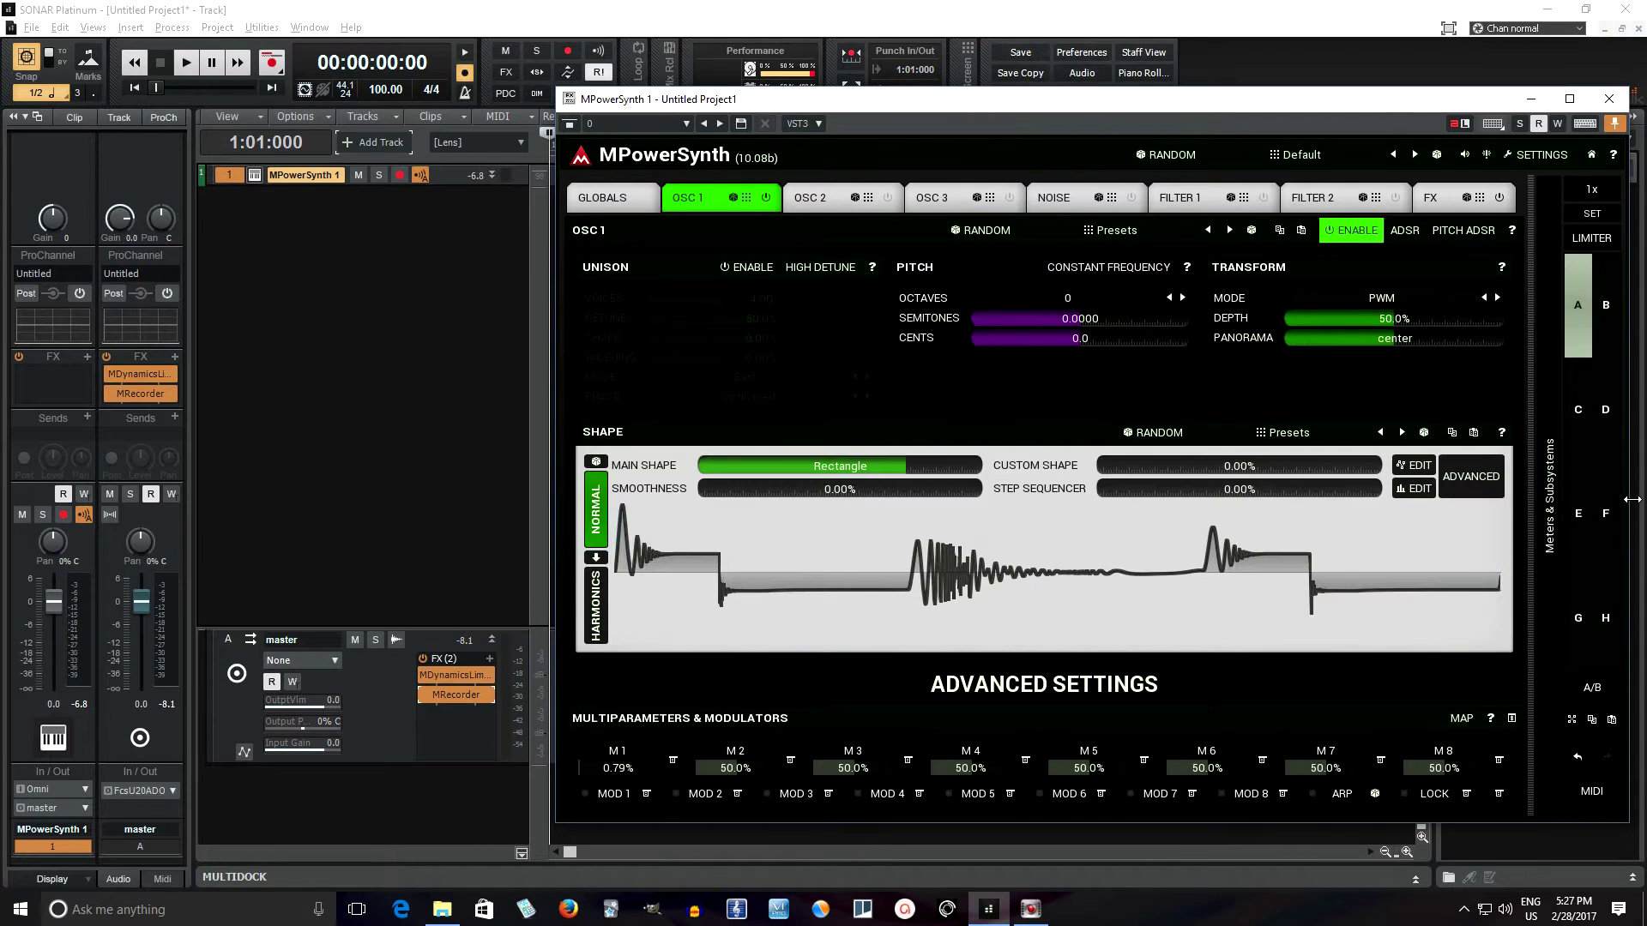
Load naive saw.wav as OSC 1's sample at 100% depth and show its harmonics.
click(1495, 485)
click(1181, 343)
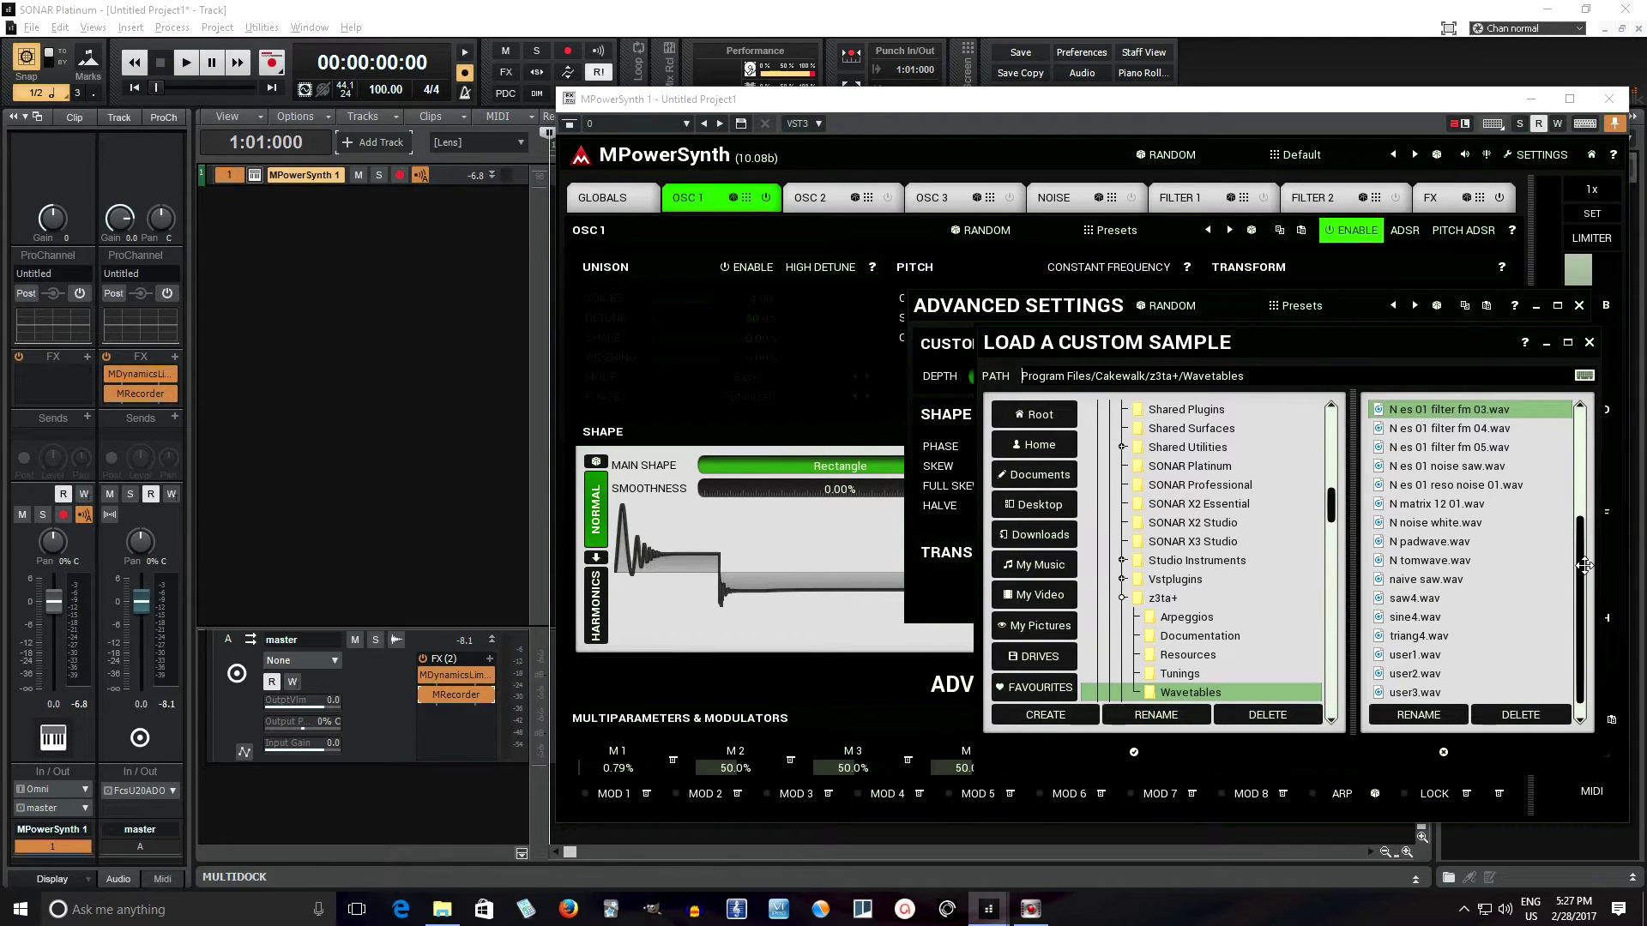
click(1448, 585)
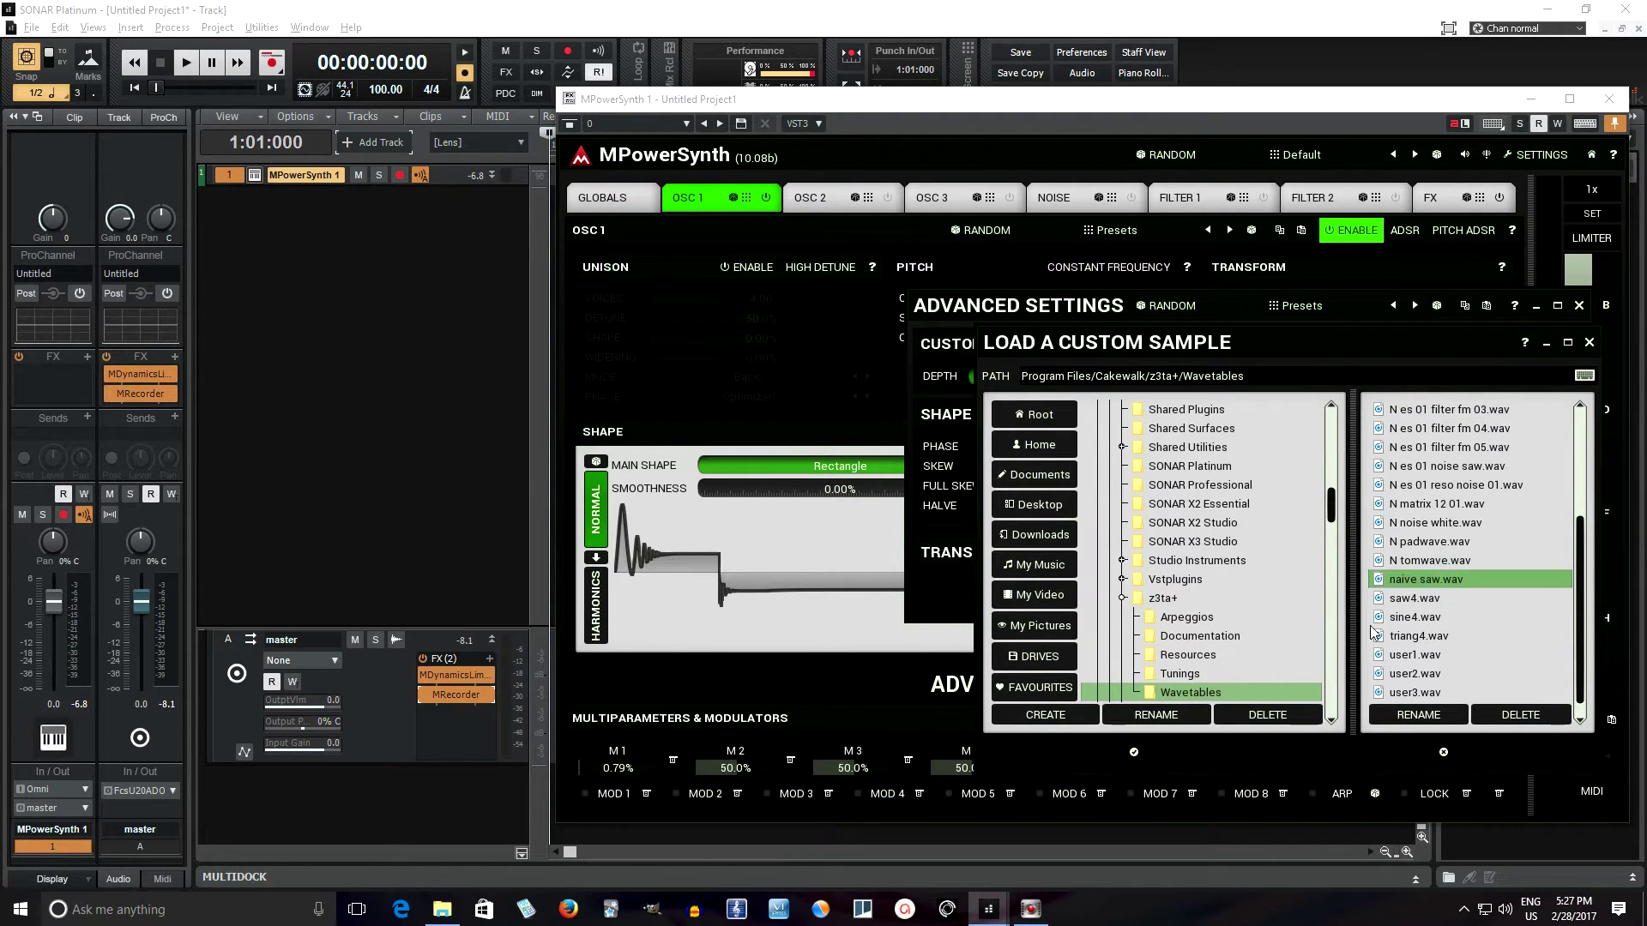
click(1135, 754)
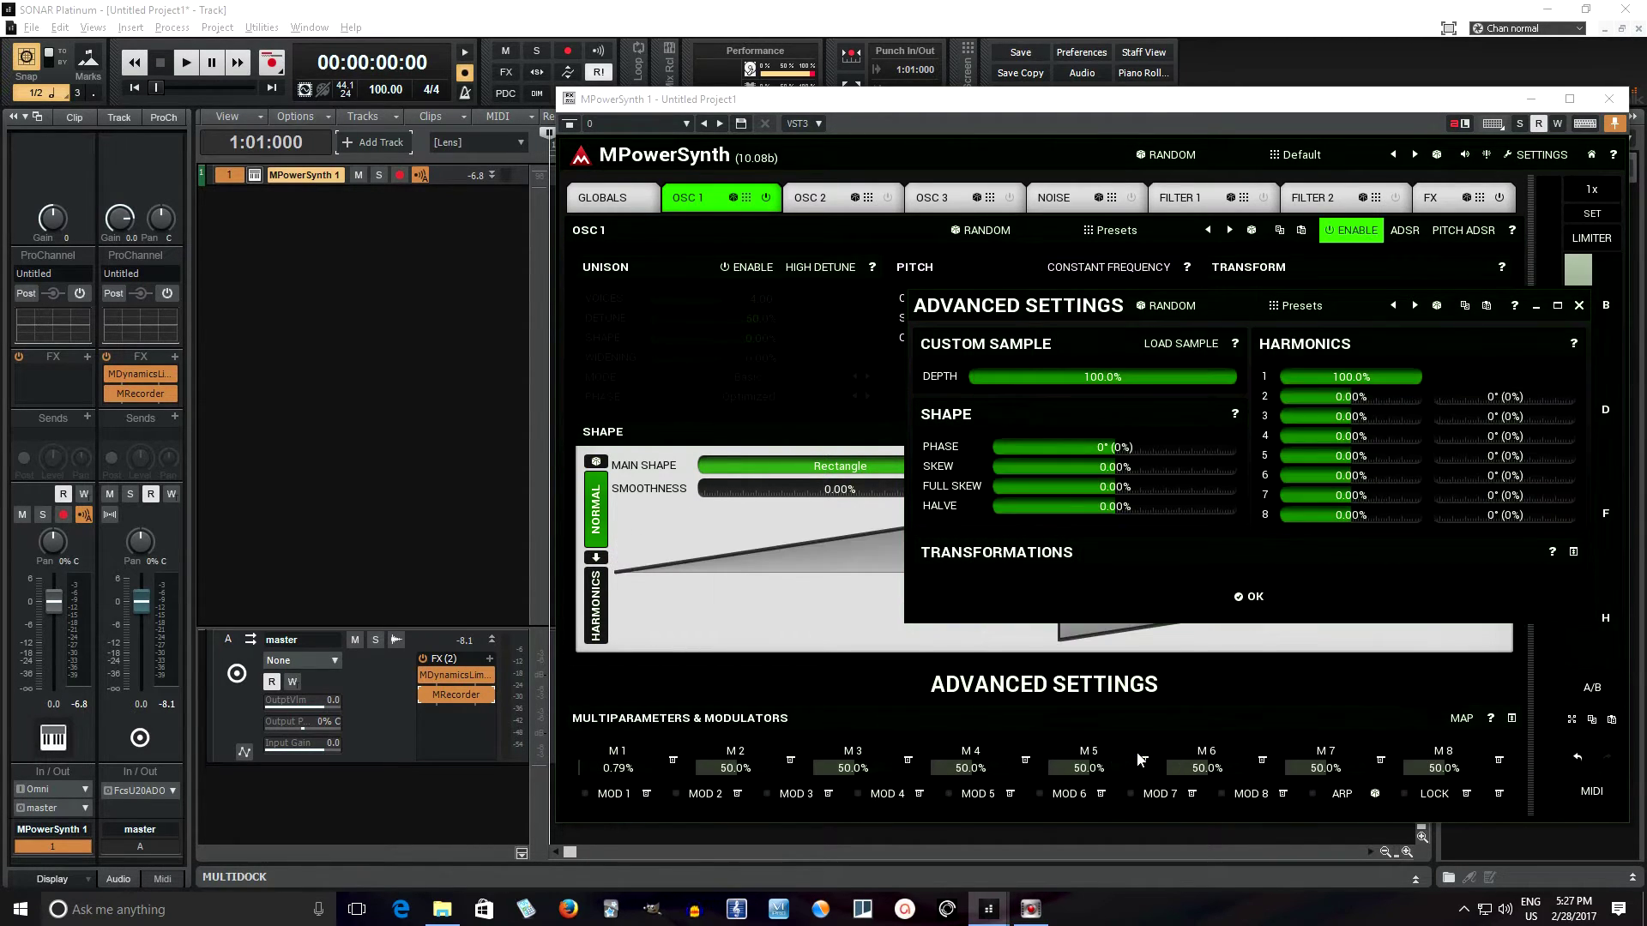
click(1239, 596)
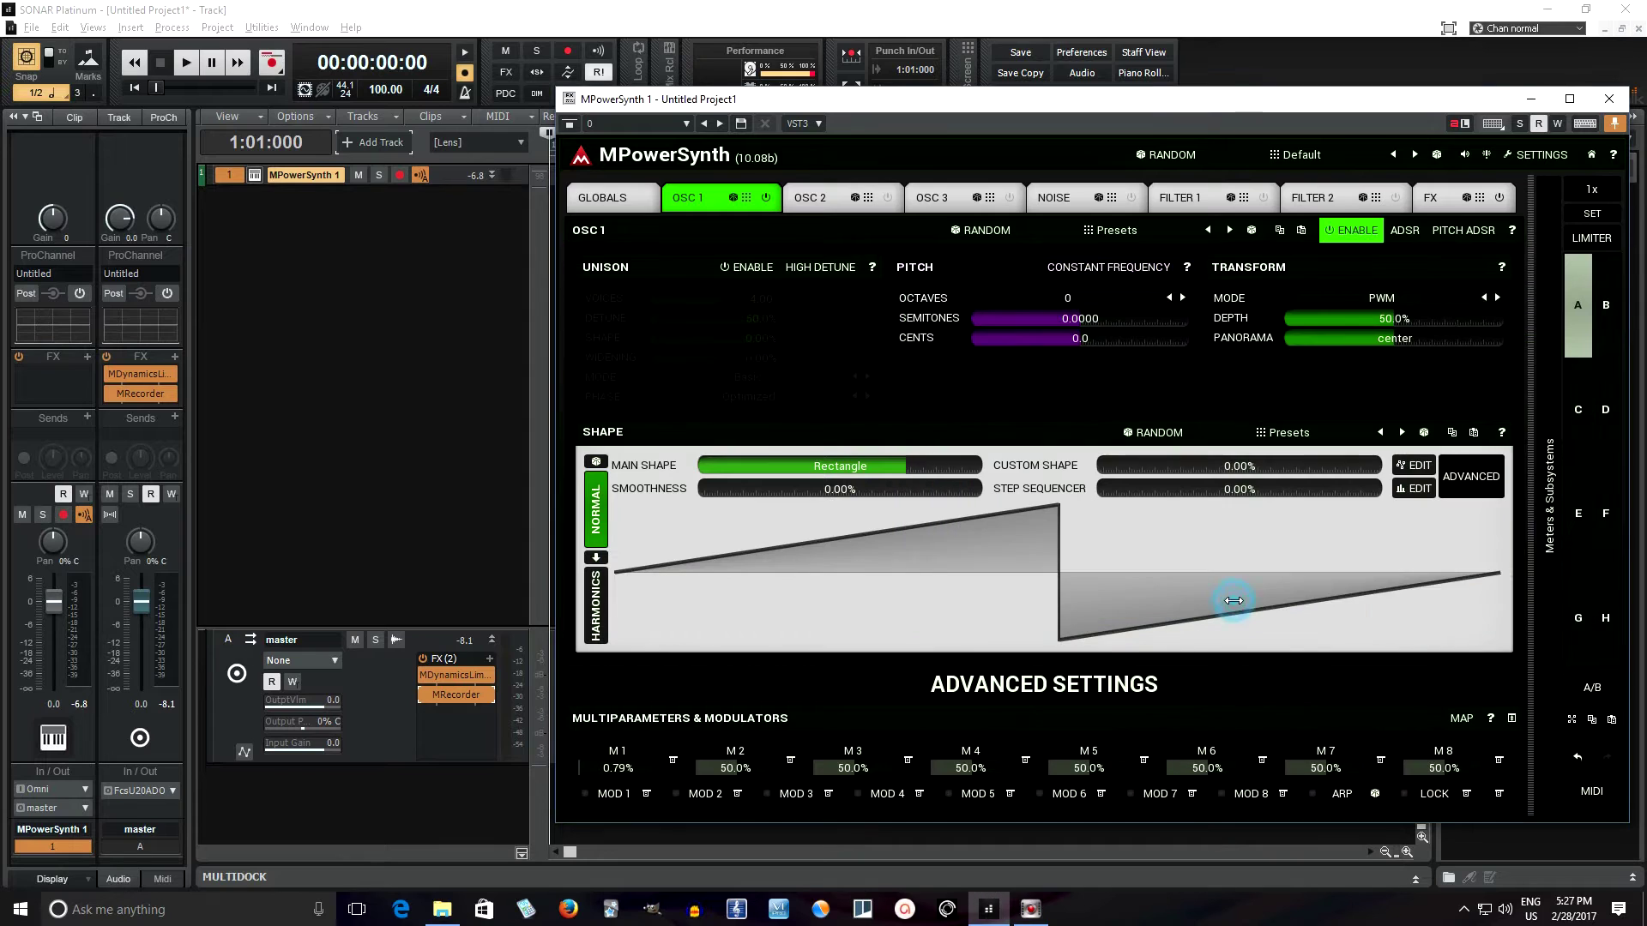
click(596, 559)
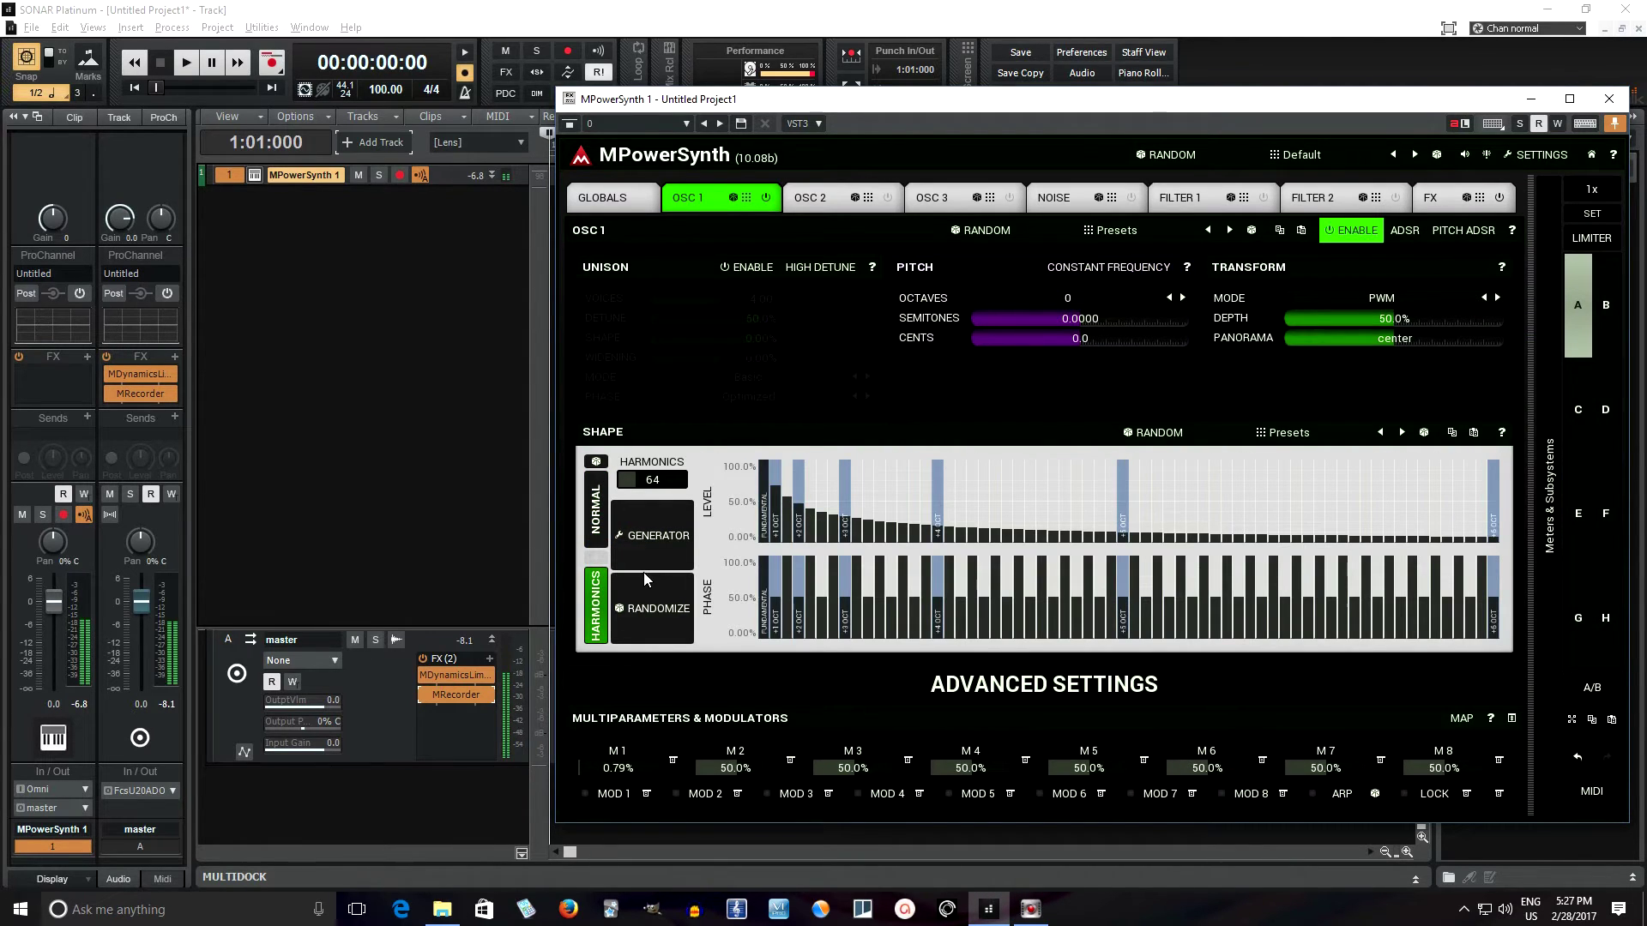
Save the naive saw harmonics into bank 4 of Multiparameter 1.
click(633, 753)
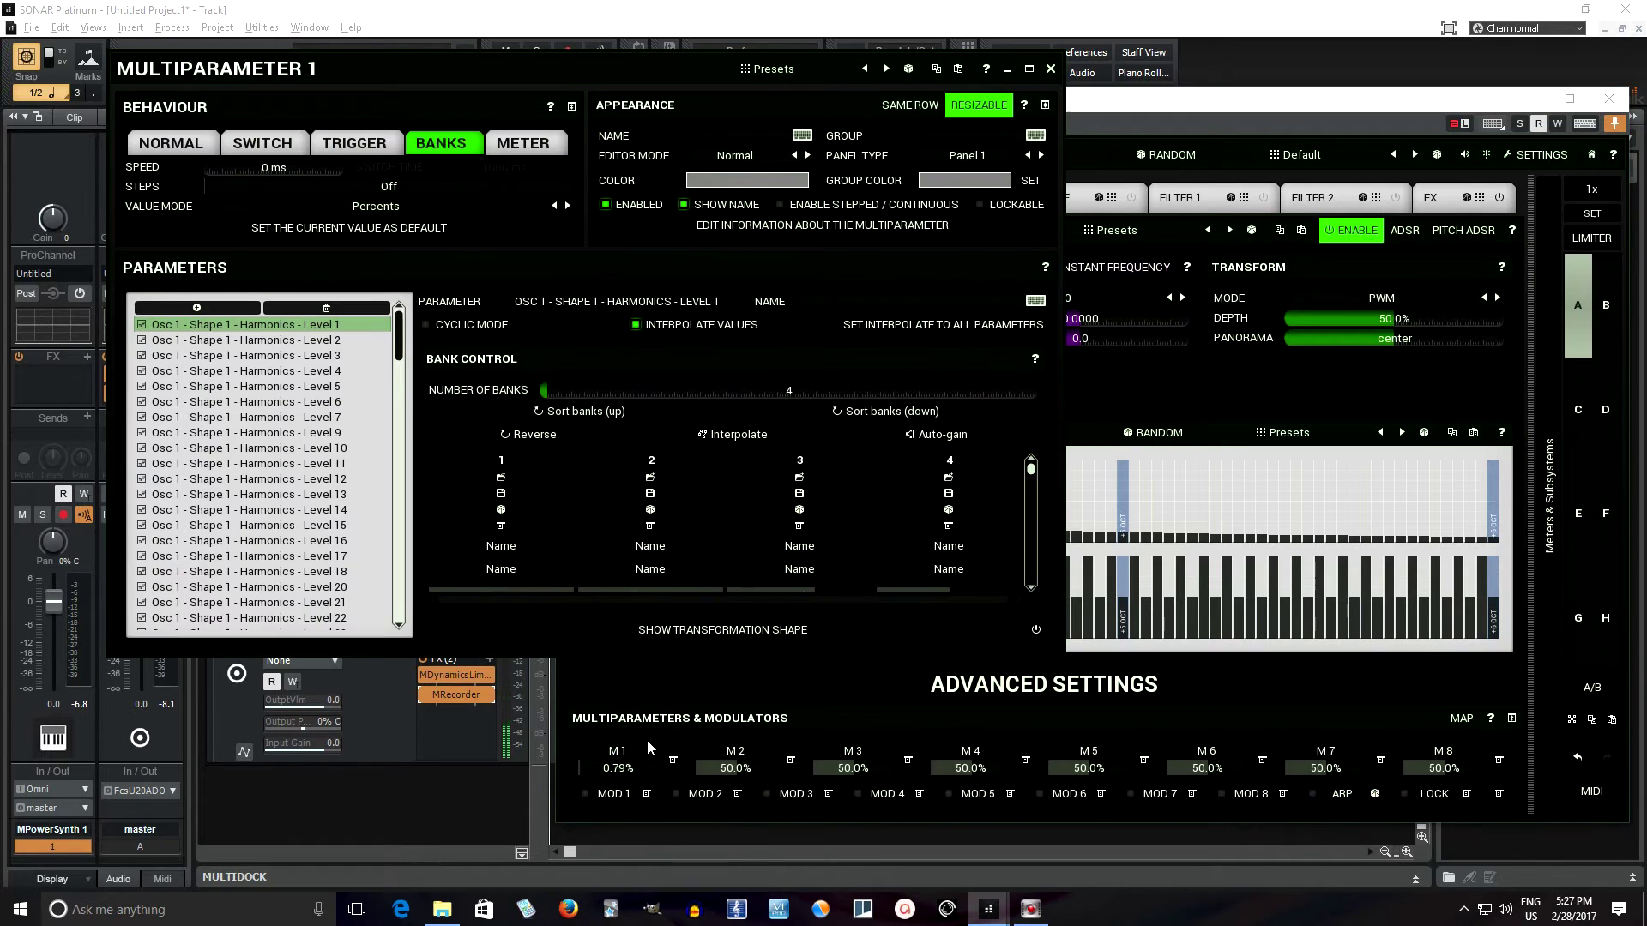
click(953, 495)
key(Escape)
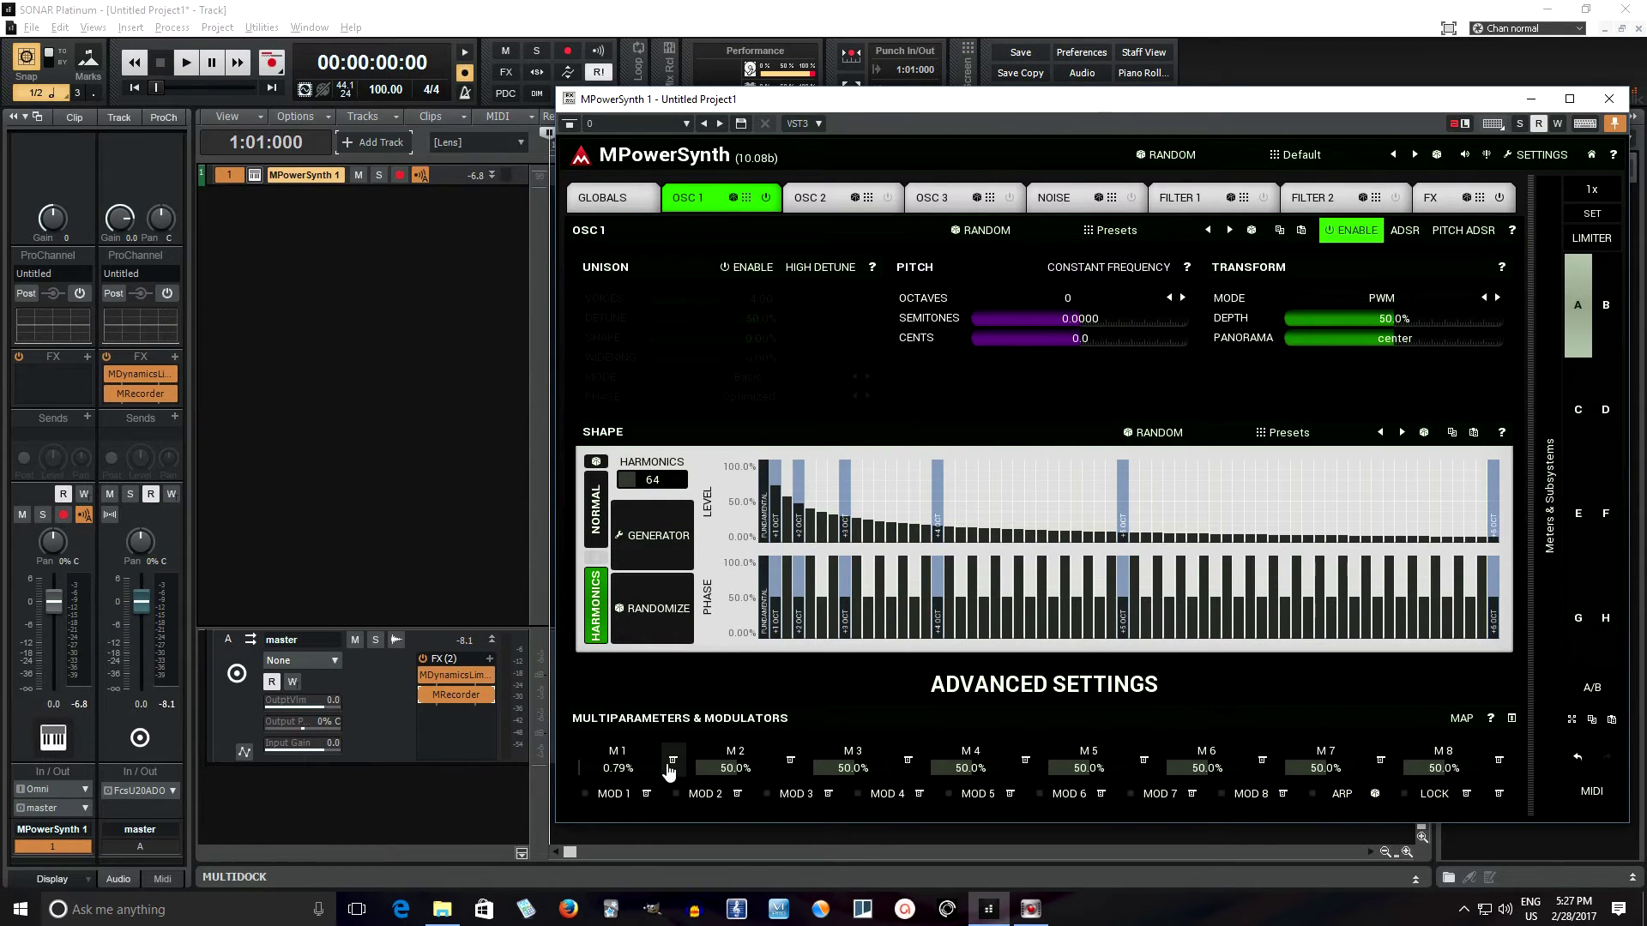
Attach Multiparameter 1 to the MIDI modulation wheel.
click(671, 762)
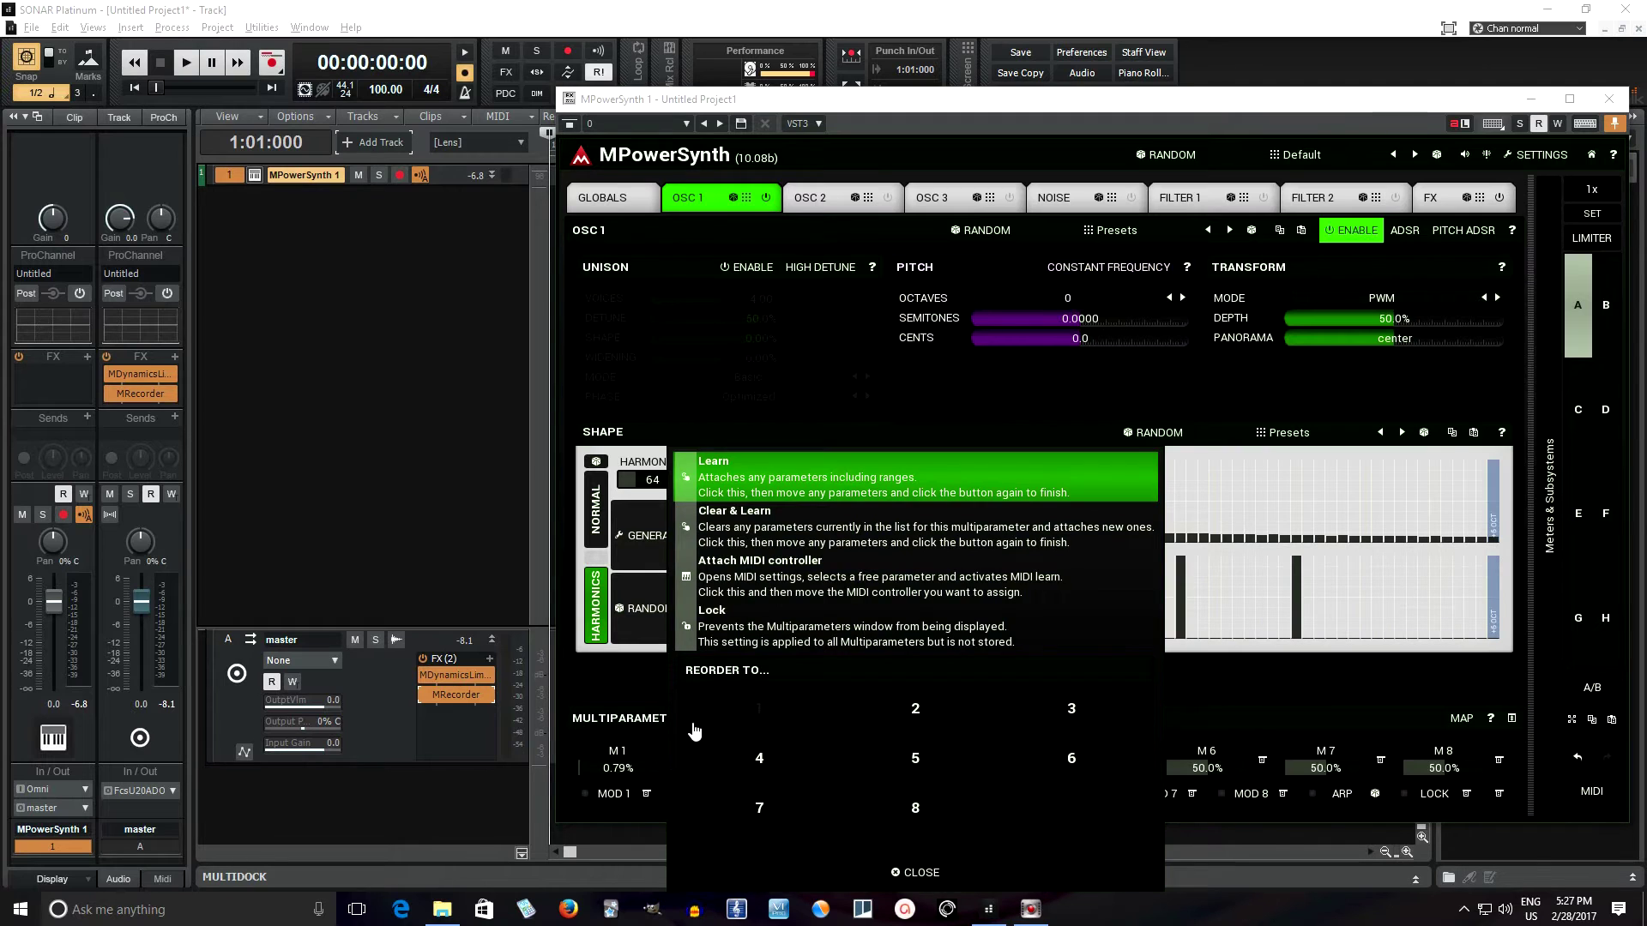
click(763, 583)
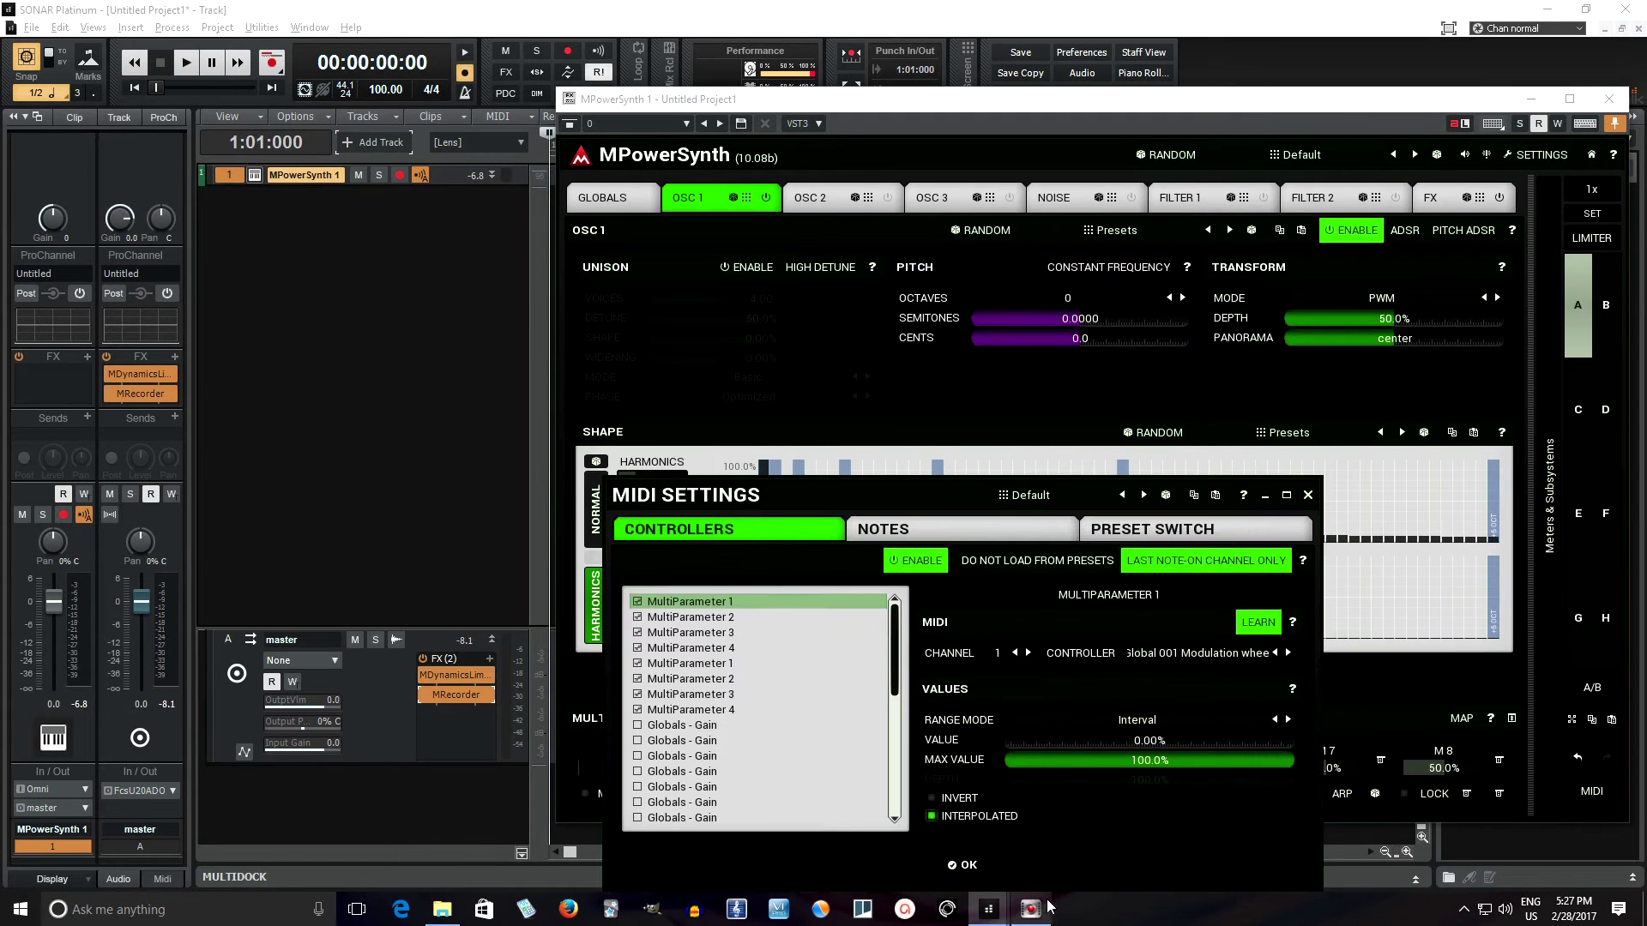
click(999, 867)
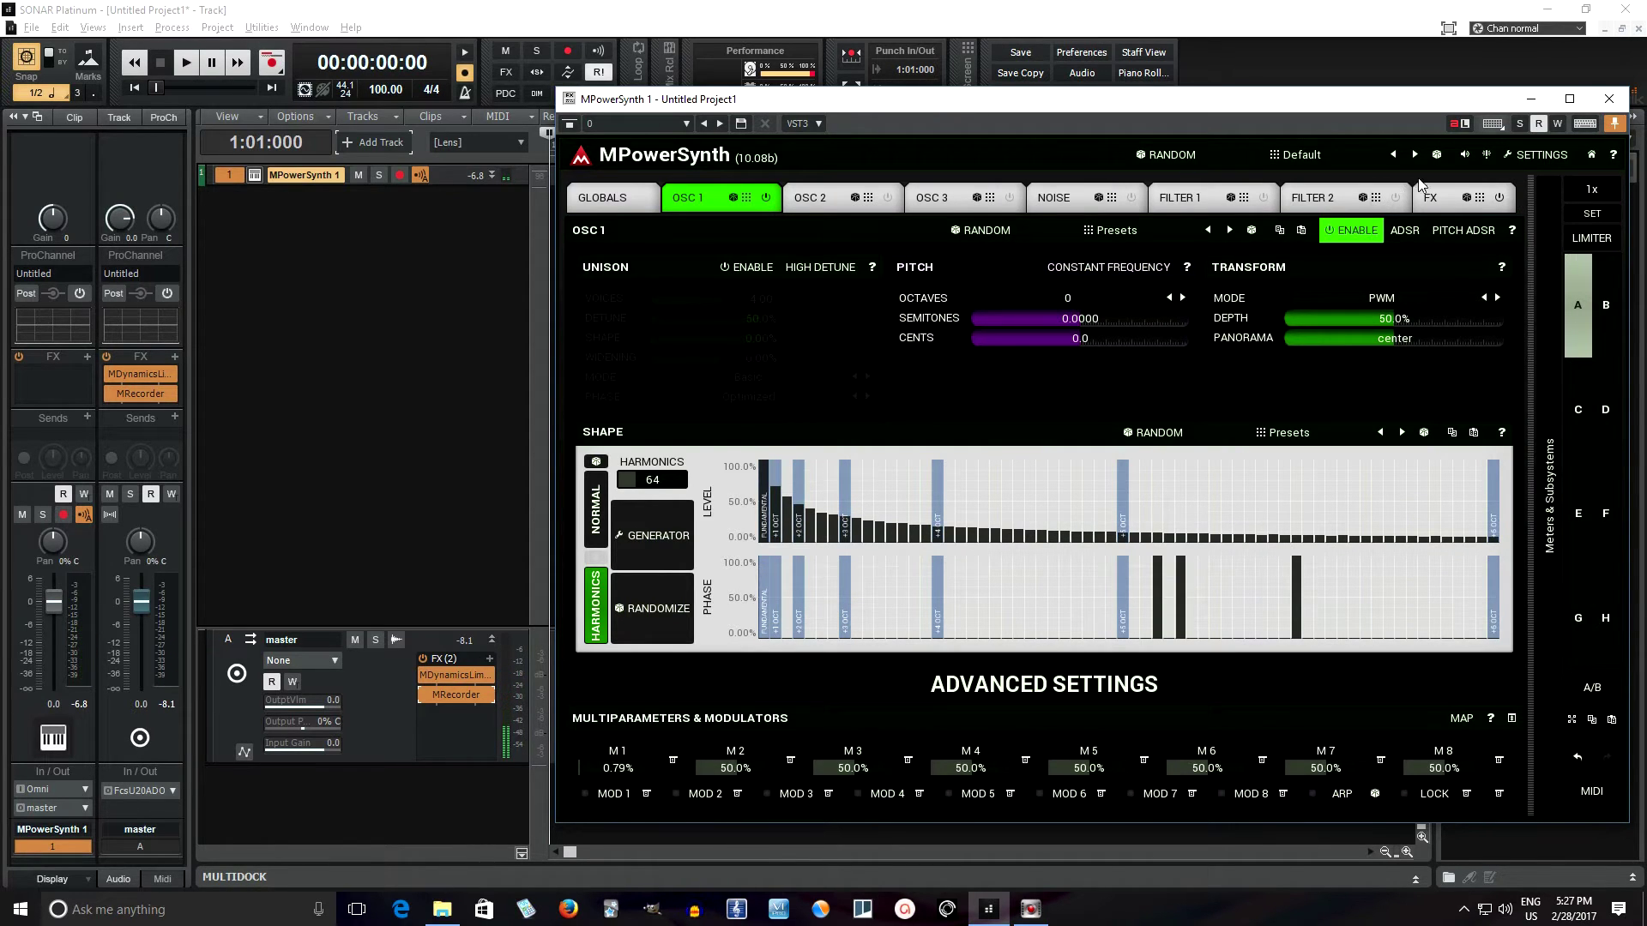
click(1446, 199)
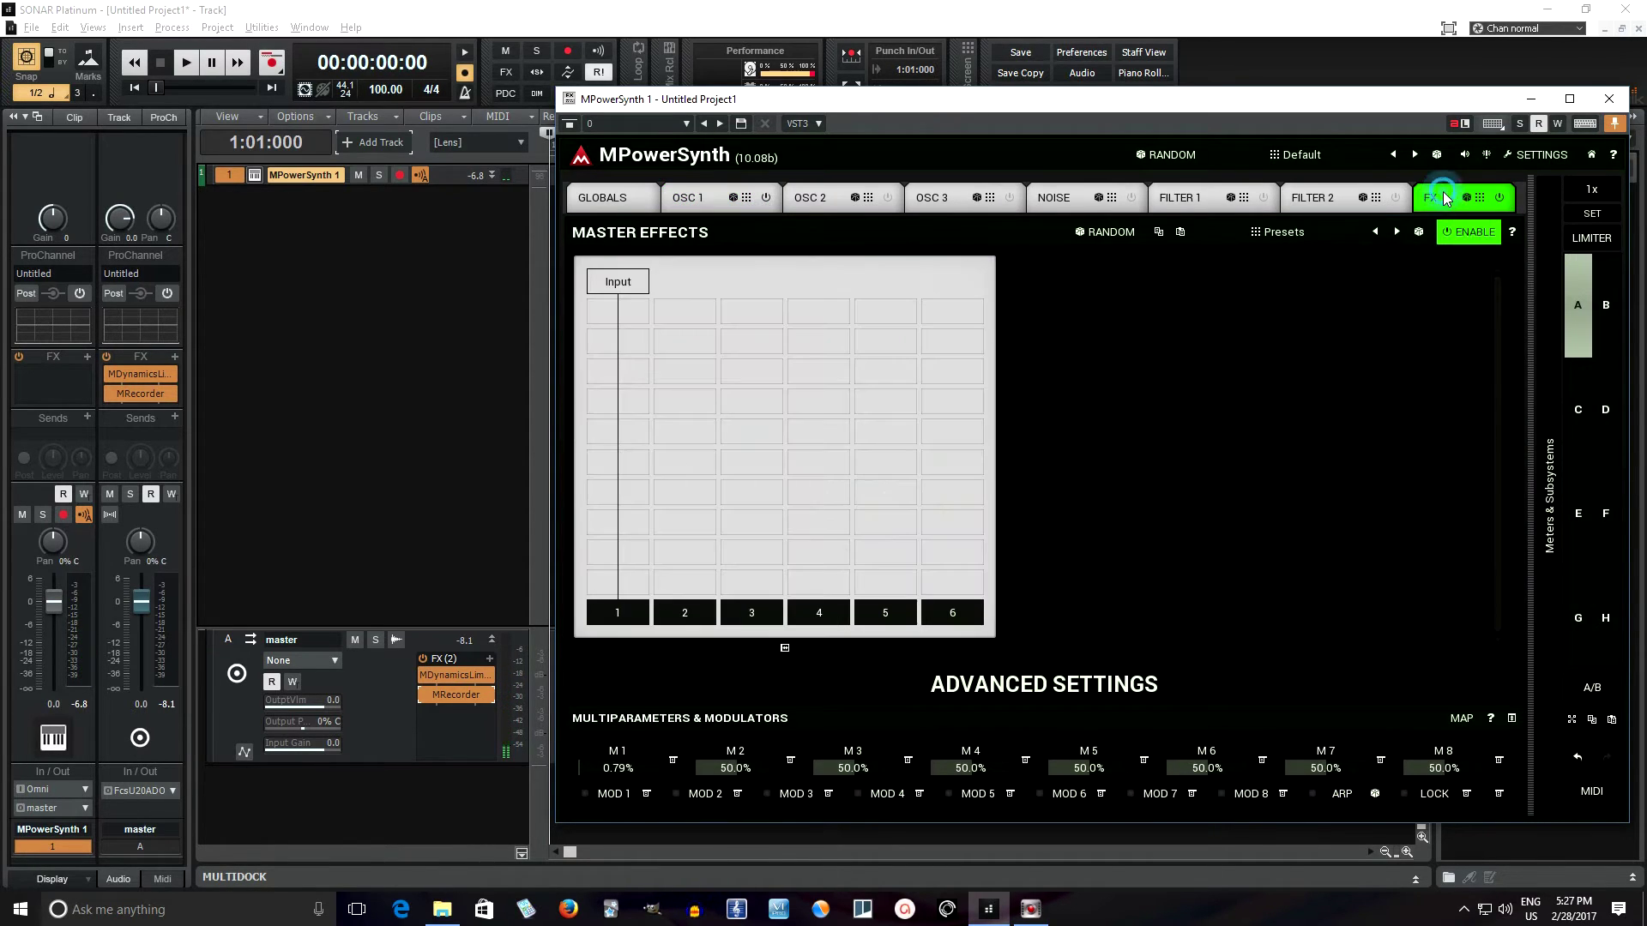
Add an Oscilloscope with normalization turned on to the master effects chain.
click(634, 345)
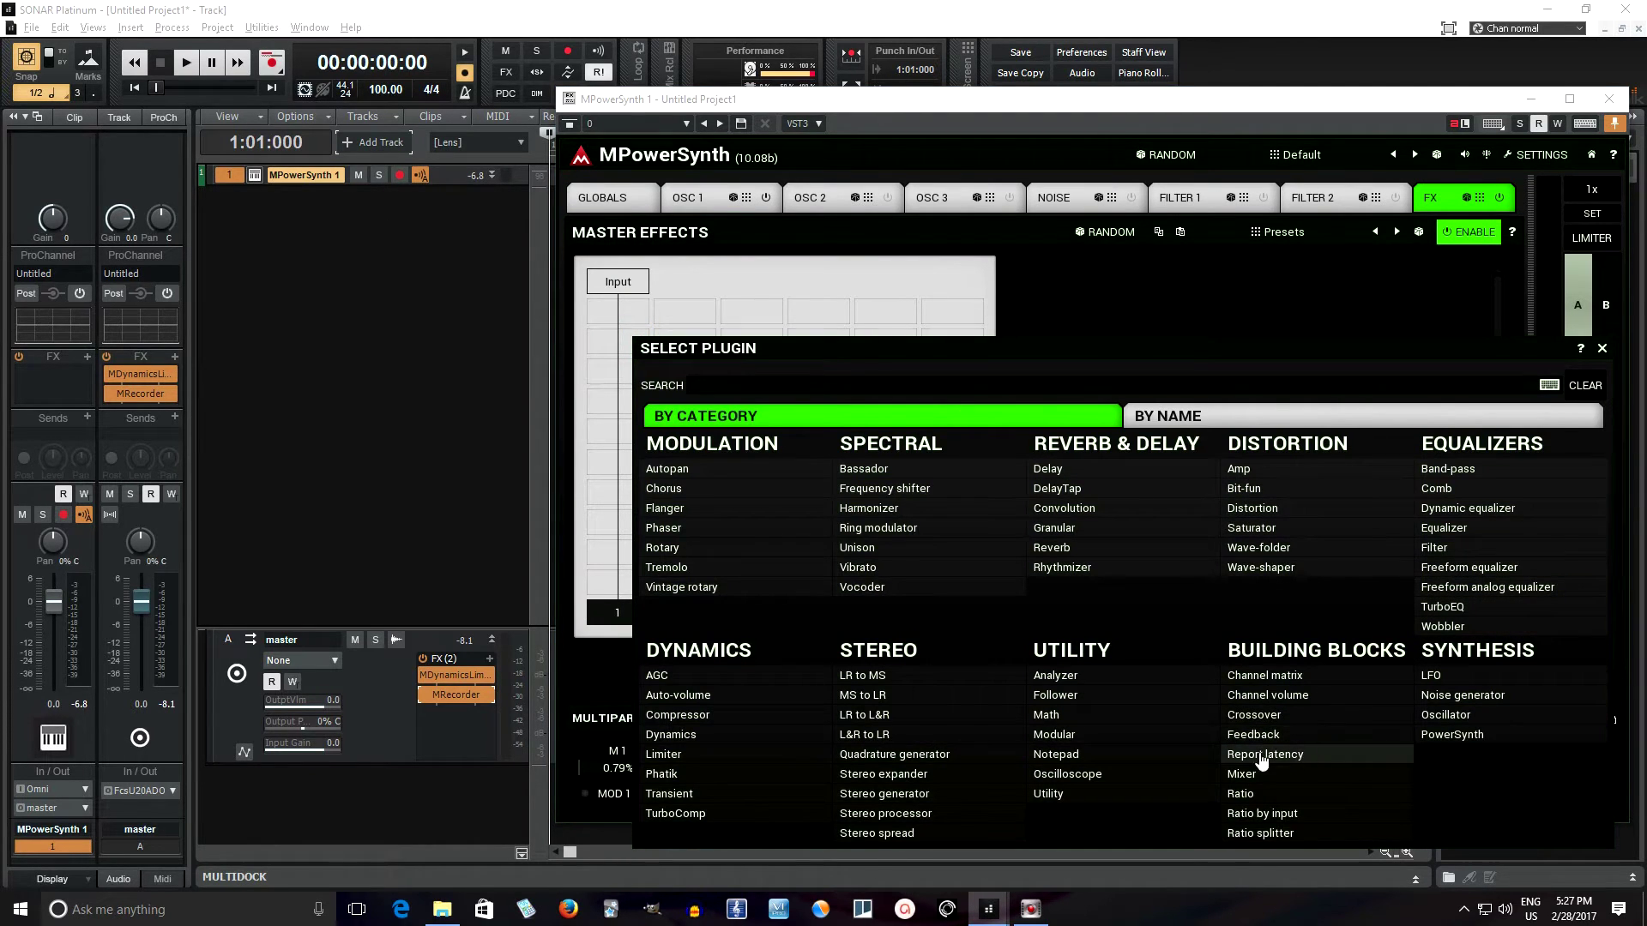
click(1105, 775)
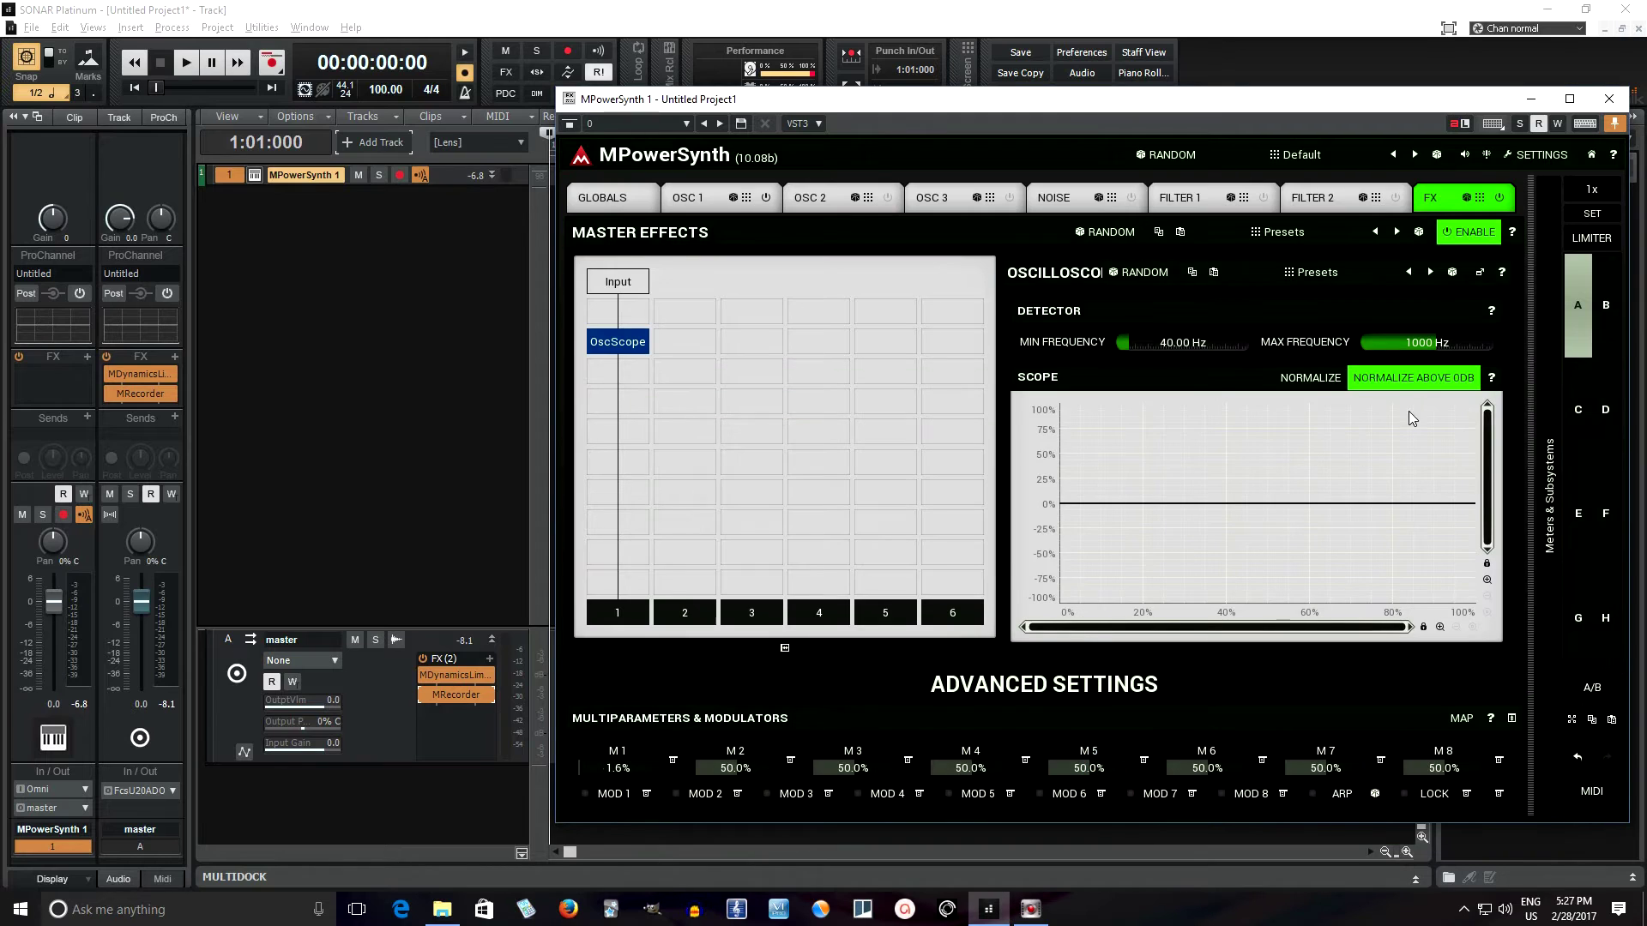
click(1312, 378)
Float the oscilloscope over the synth, close it to redock, and show OSC 1's settings.
click(1485, 272)
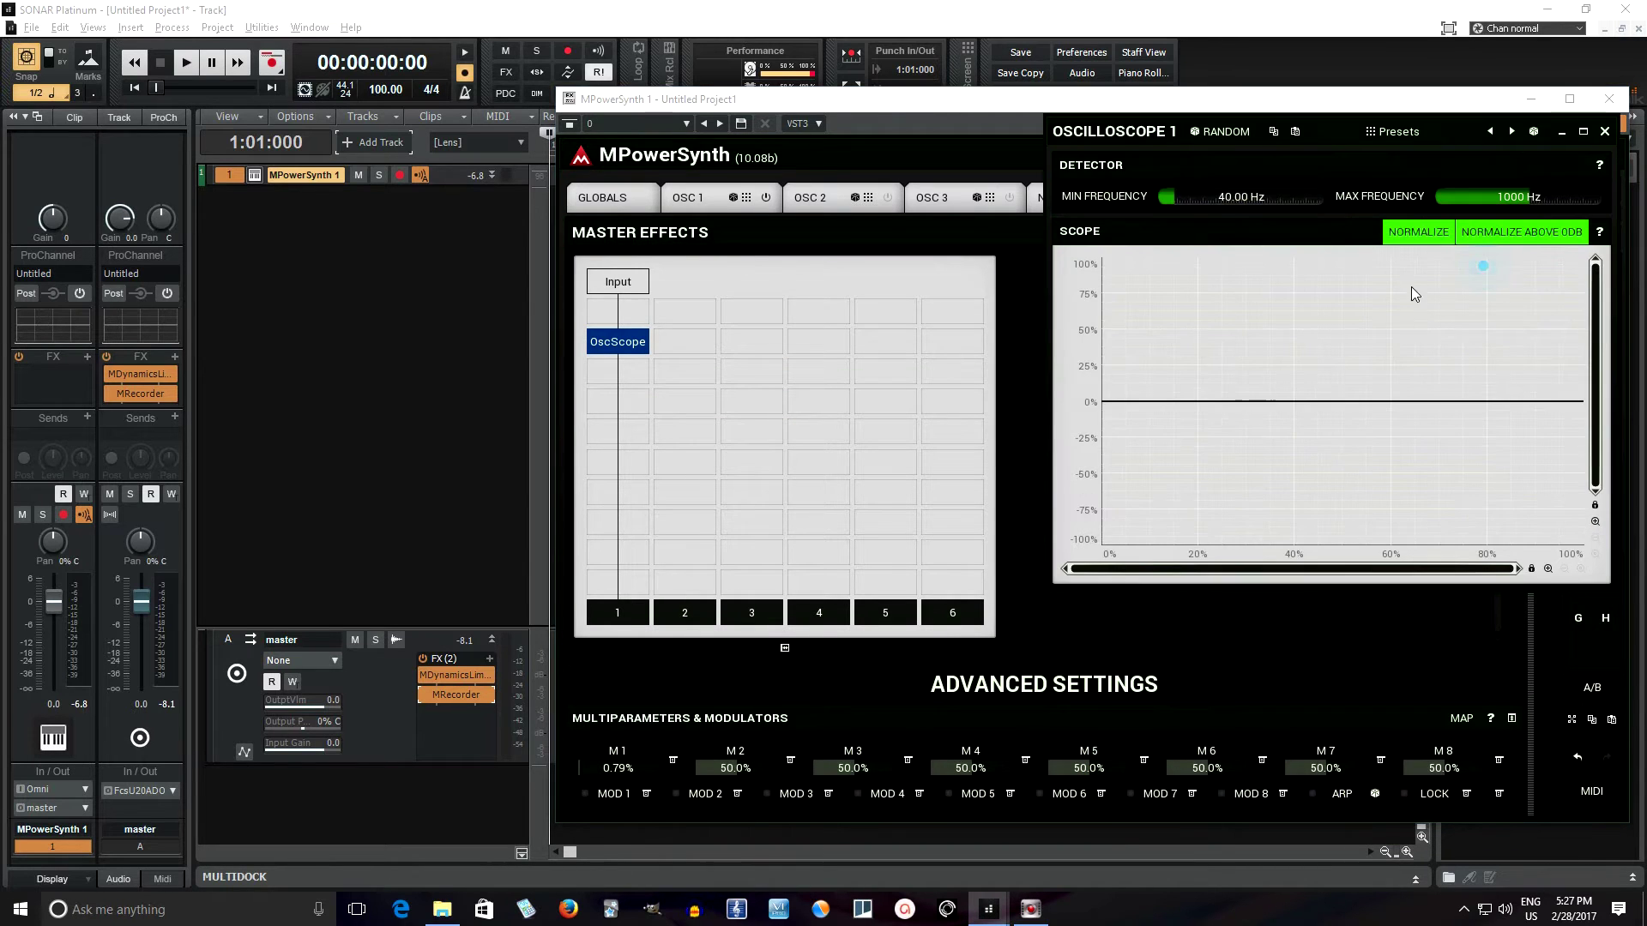
drag(1091, 129, 808, 119)
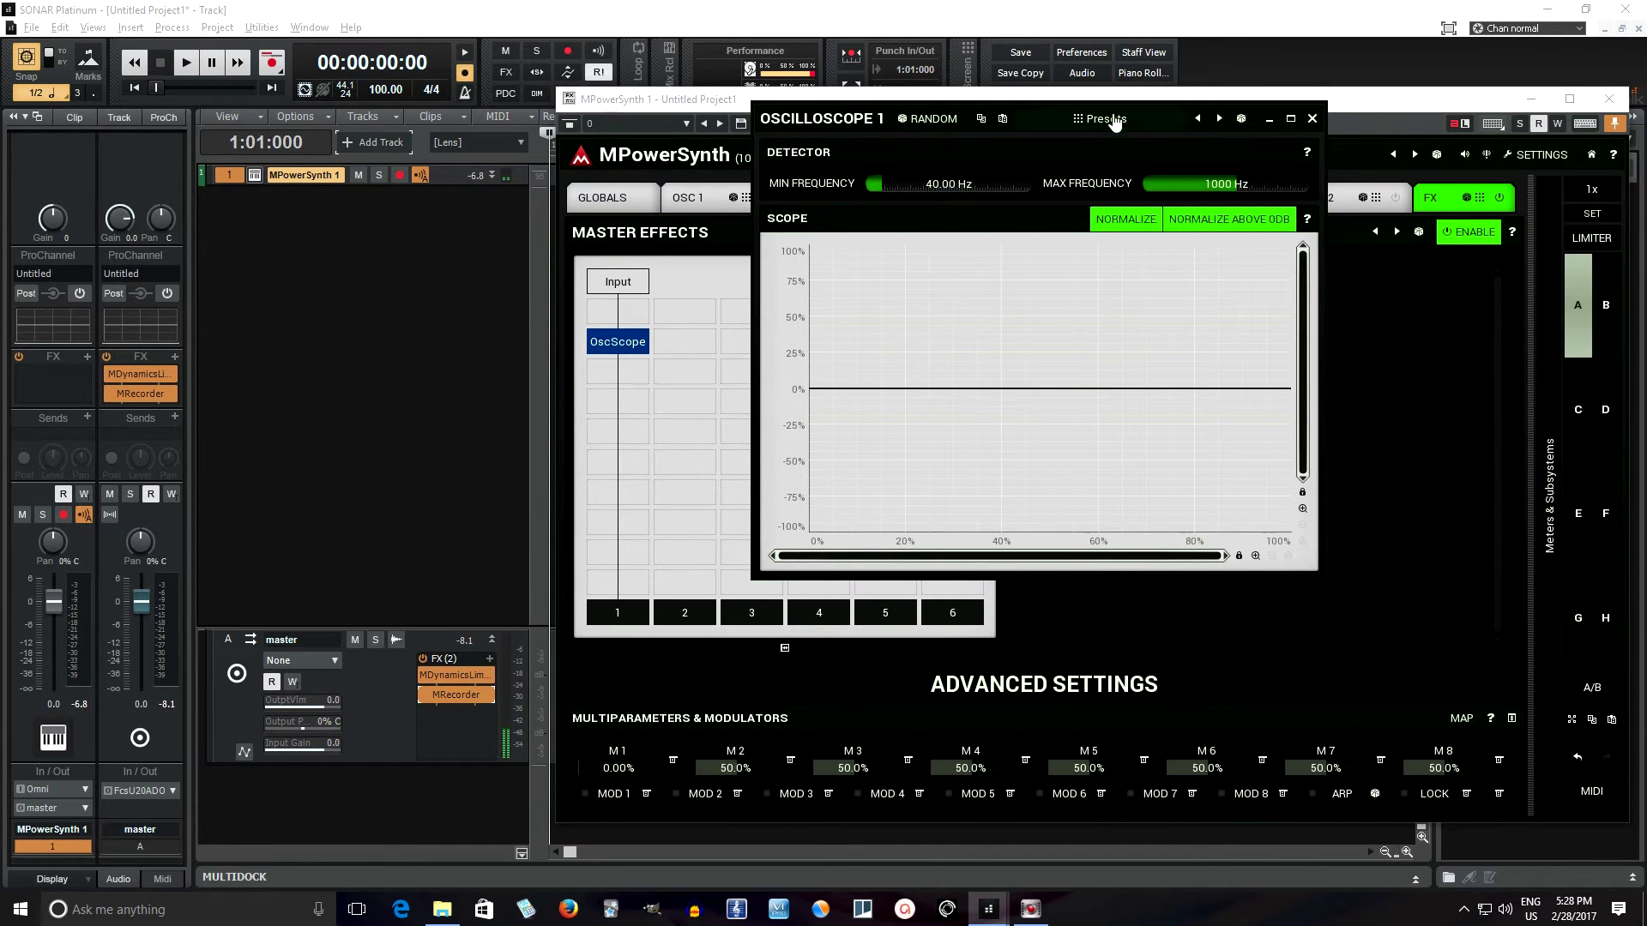
click(1302, 115)
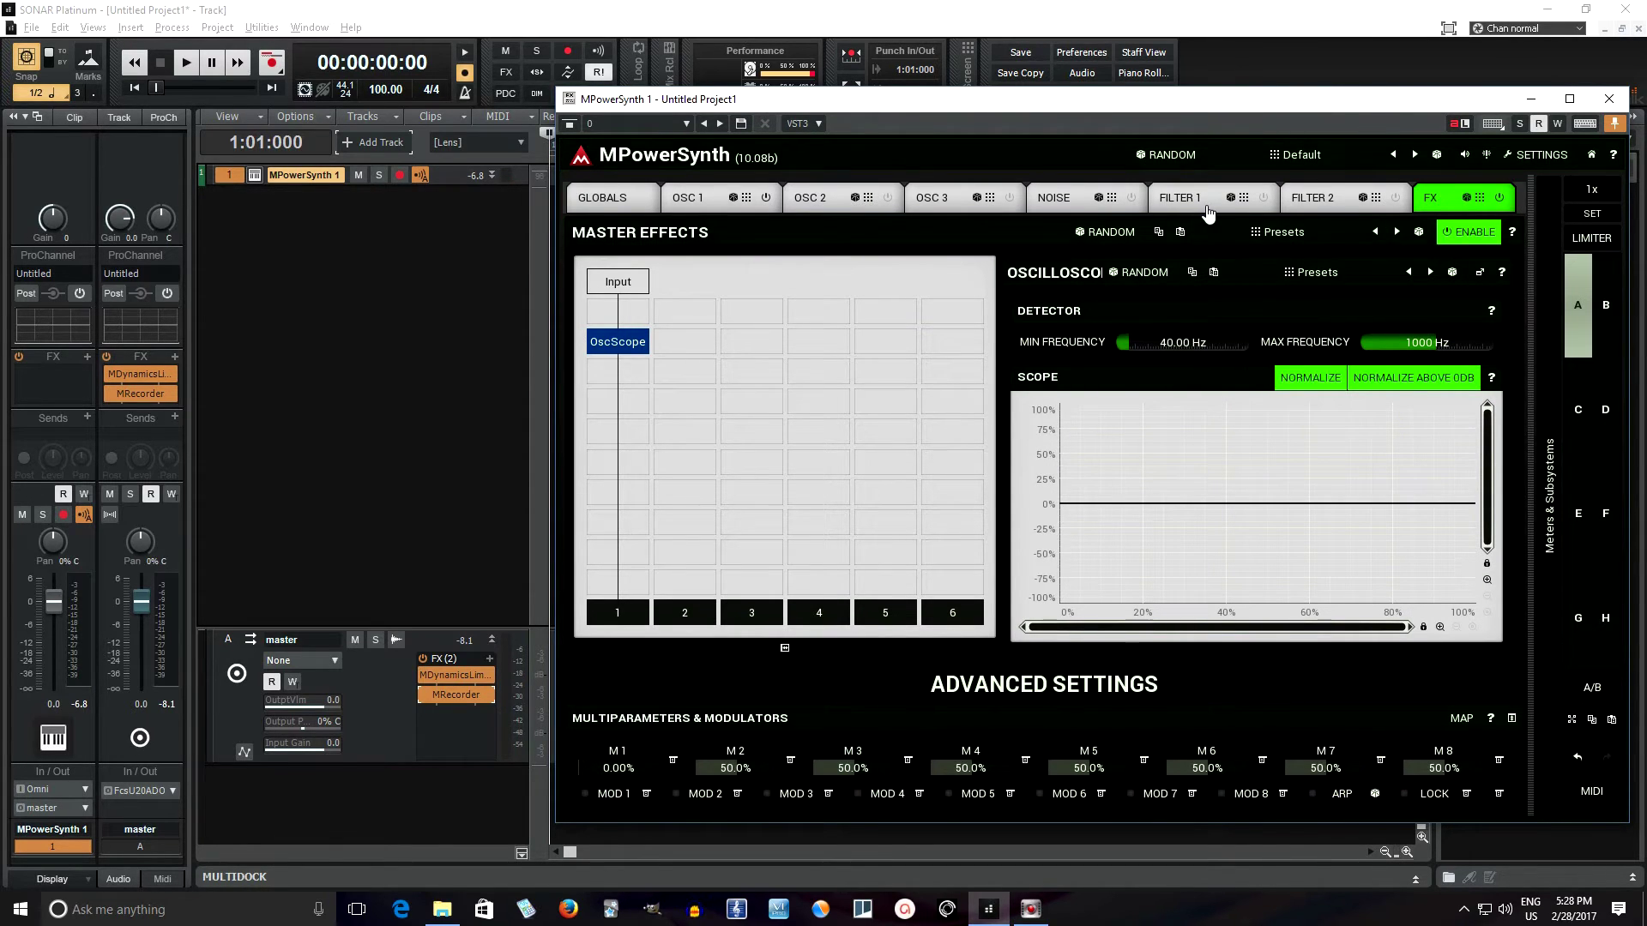
click(693, 200)
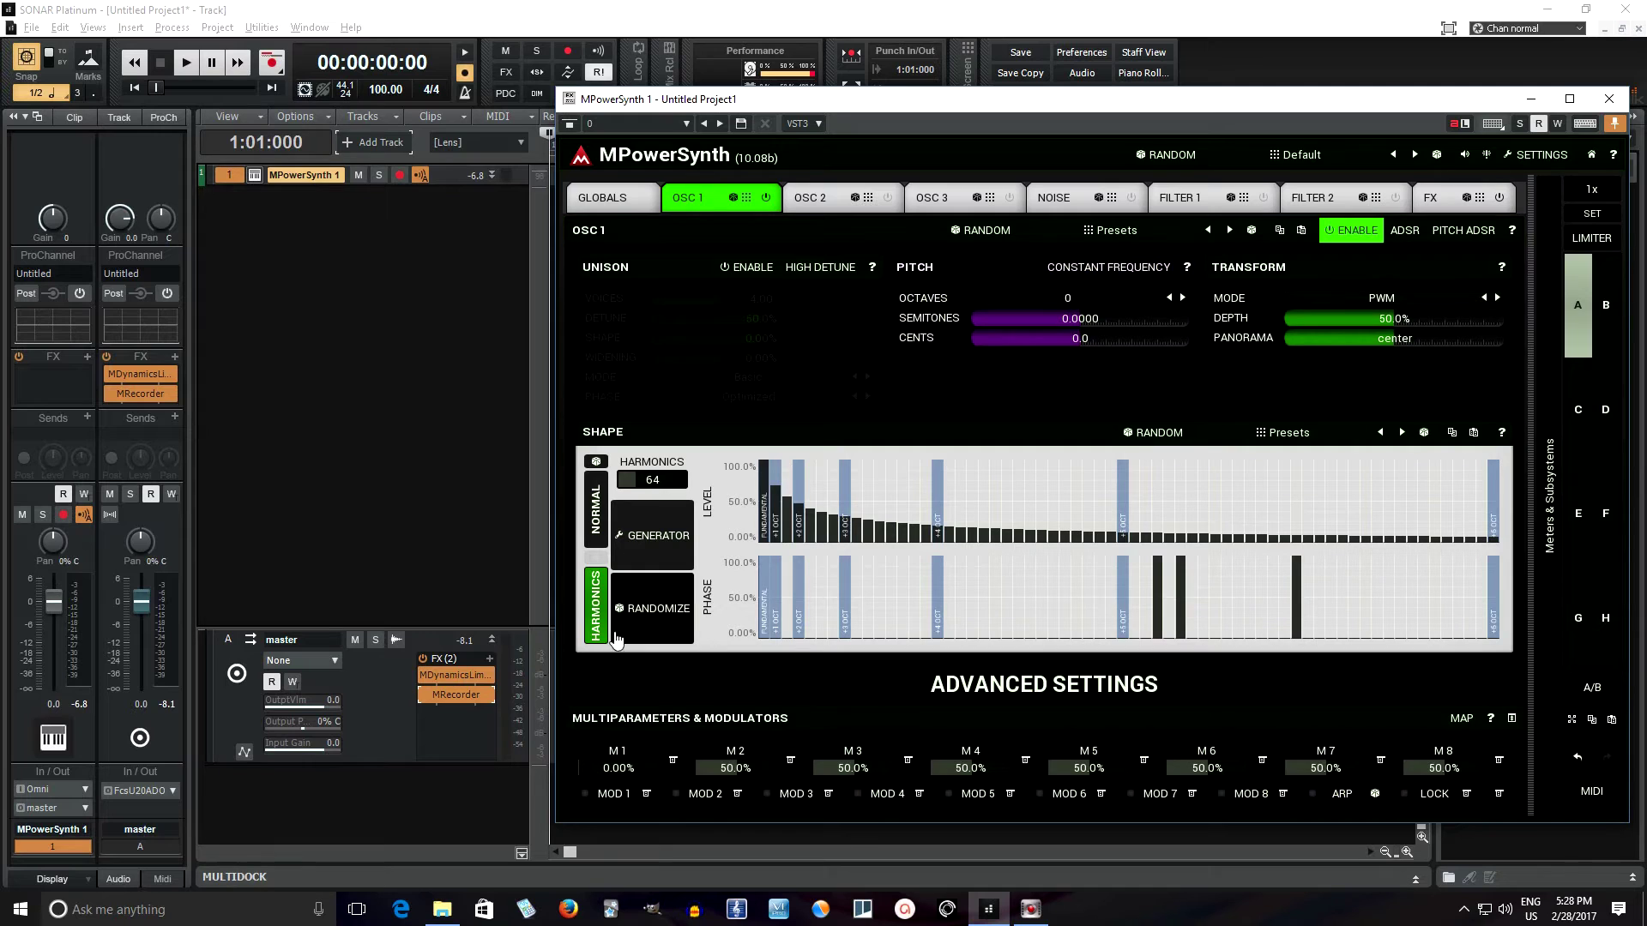
Load CHANGTR.WAV from waveterm/data/01 Samples (WAV) into OSC 1's Harmonics Generator.
click(666, 535)
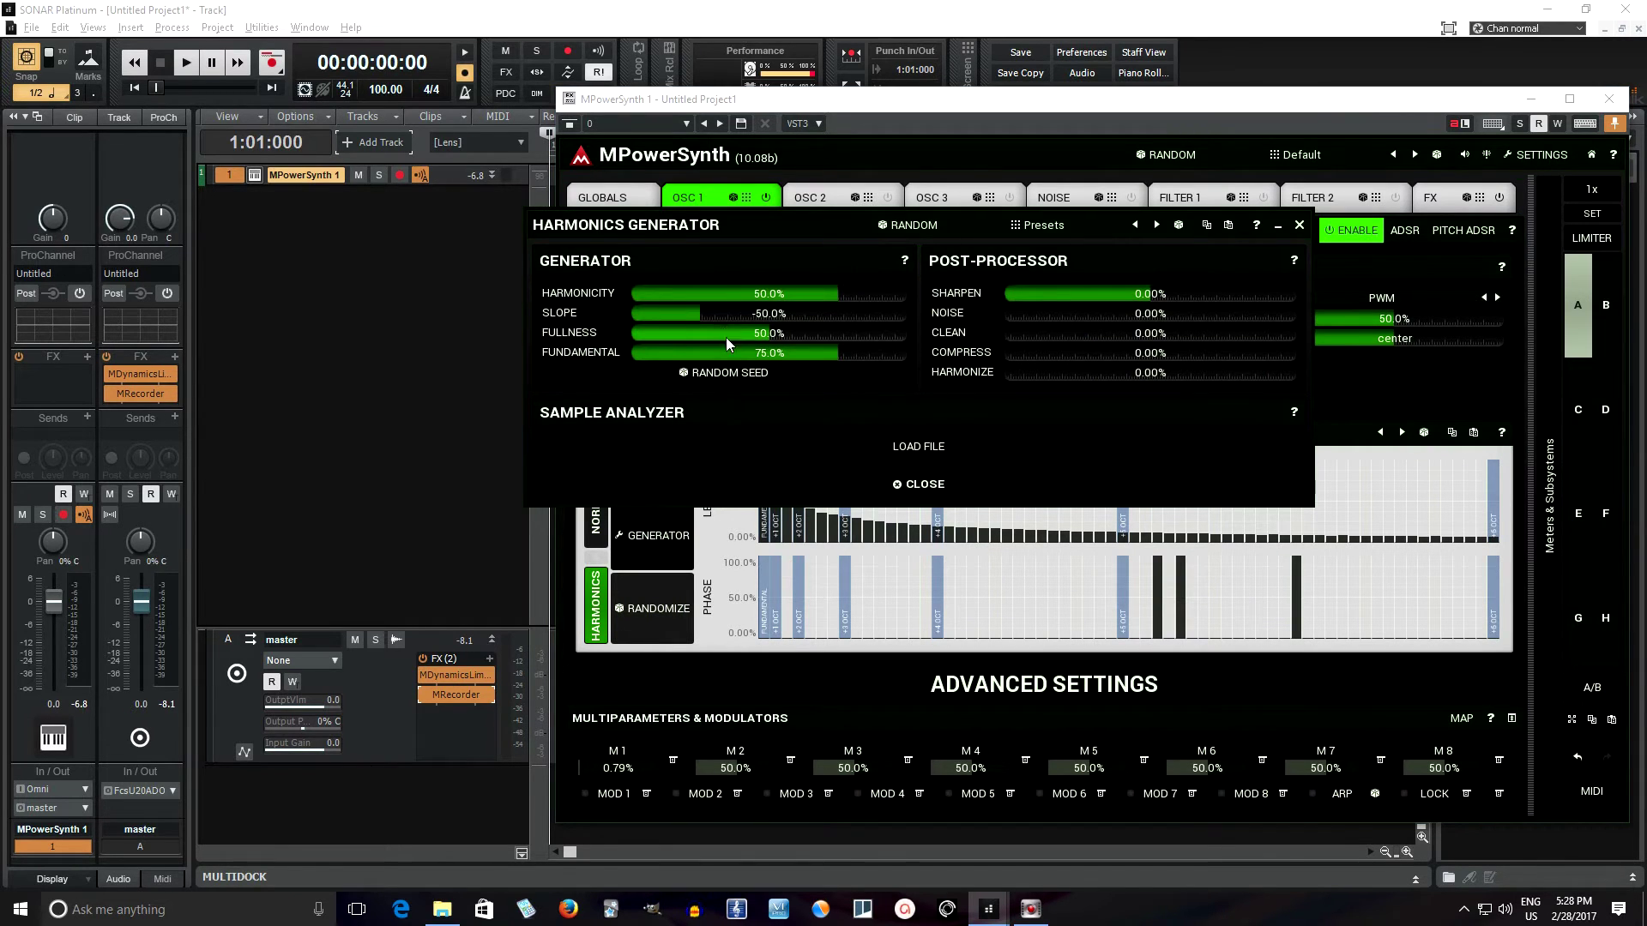
click(934, 447)
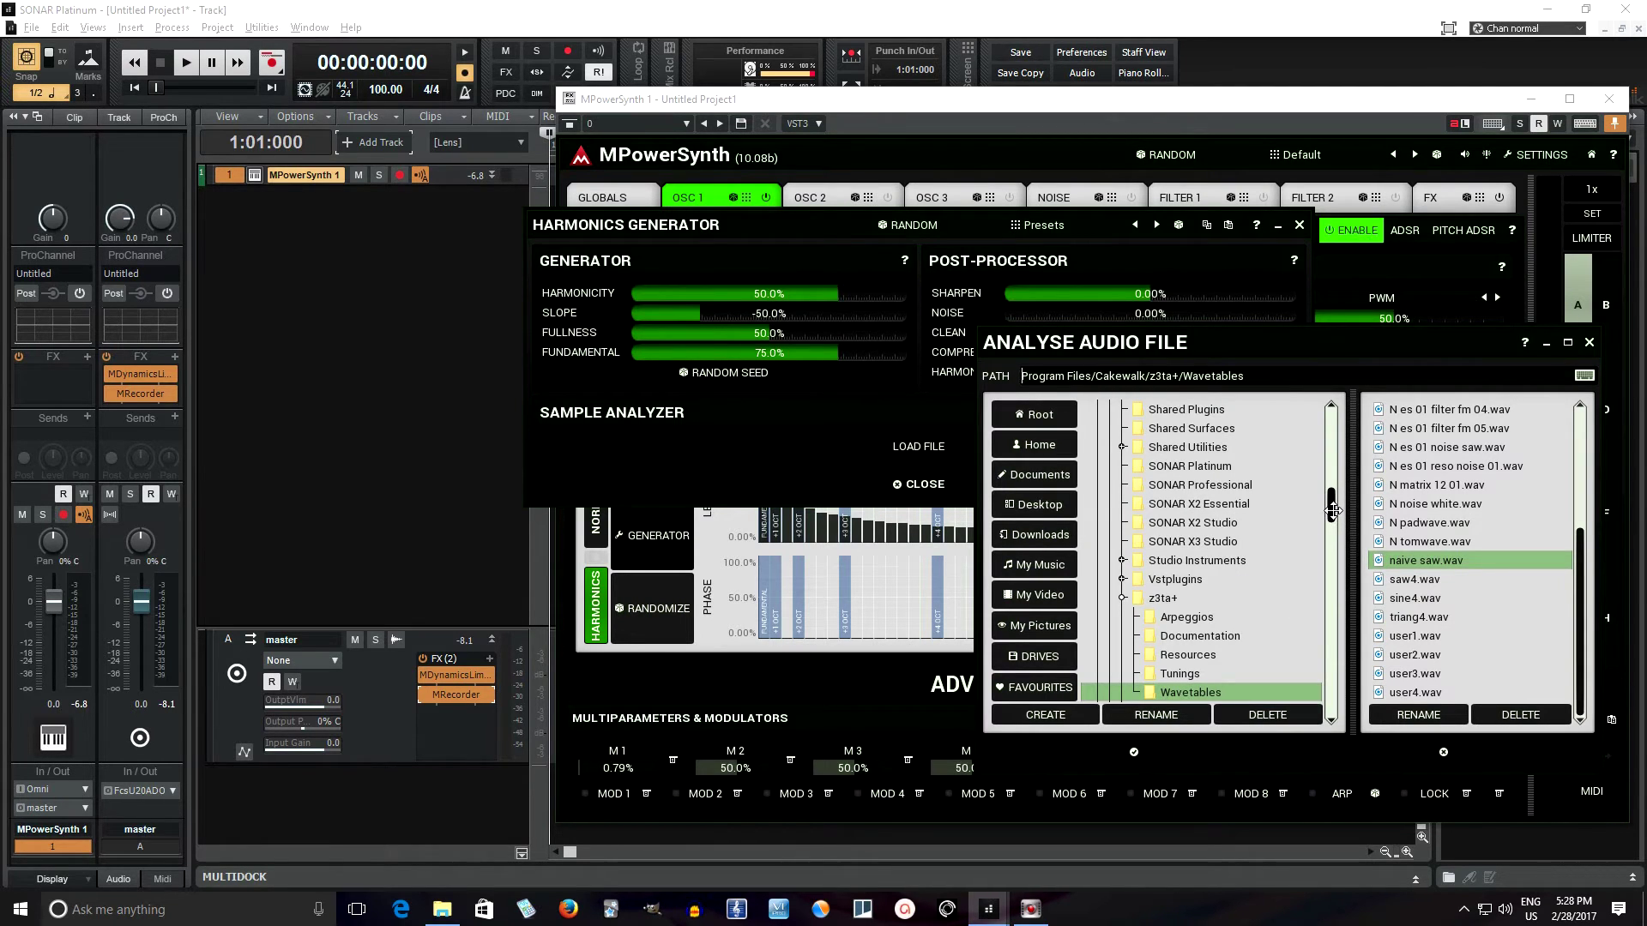
drag(1332, 511, 1333, 499)
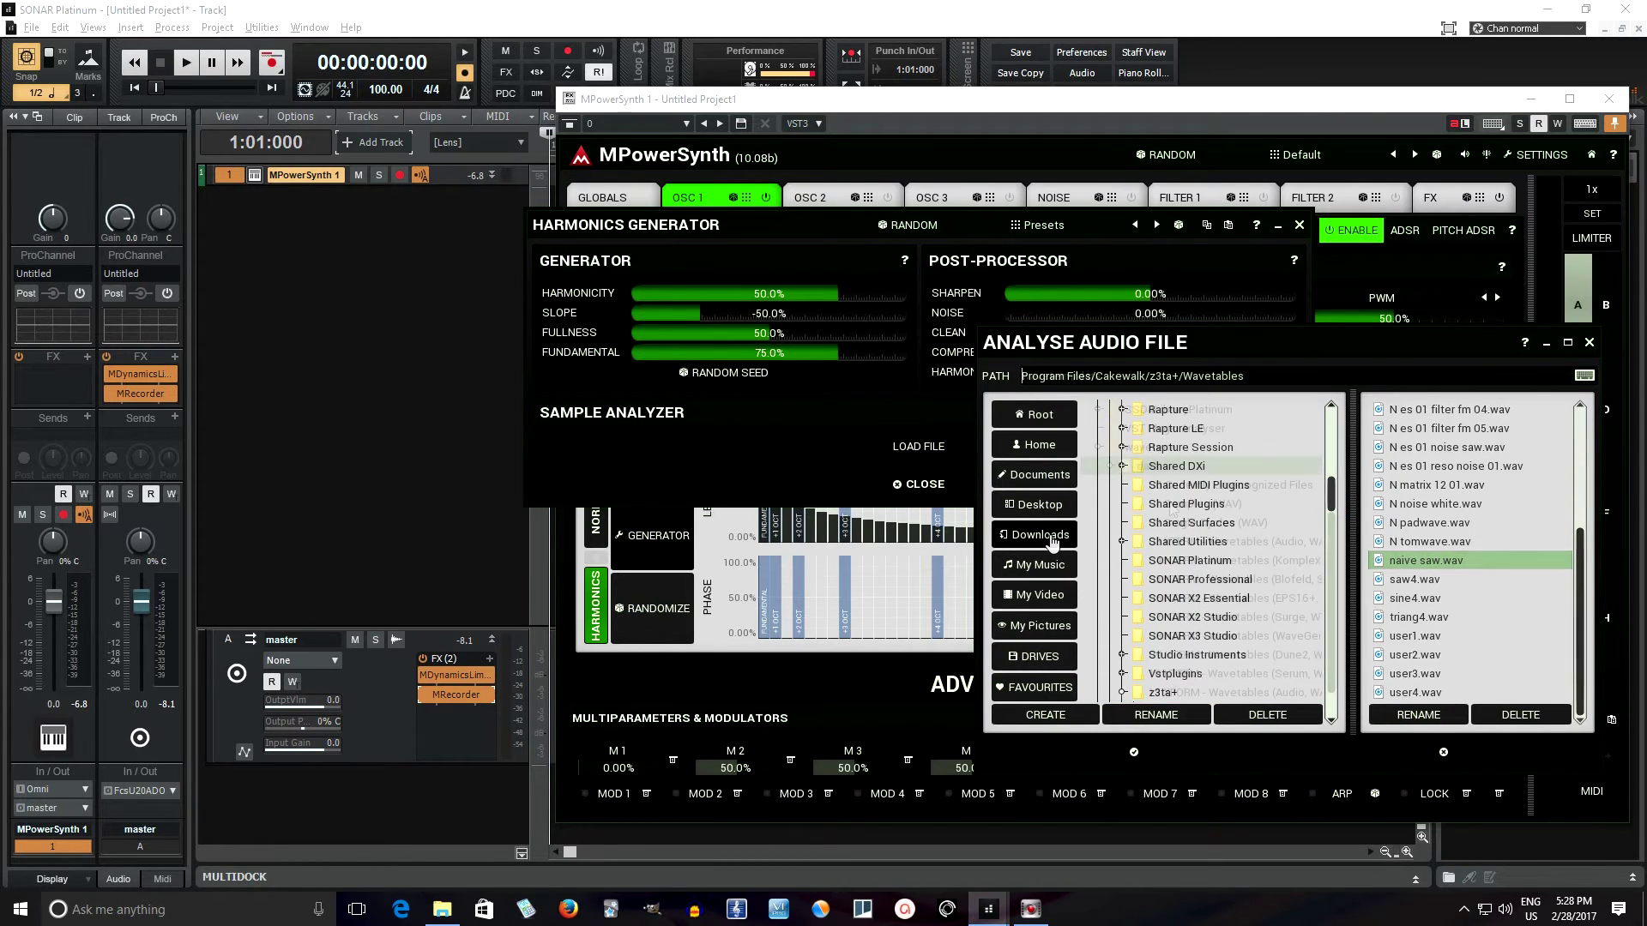
scroll(1201, 532, down, 5)
click(1147, 465)
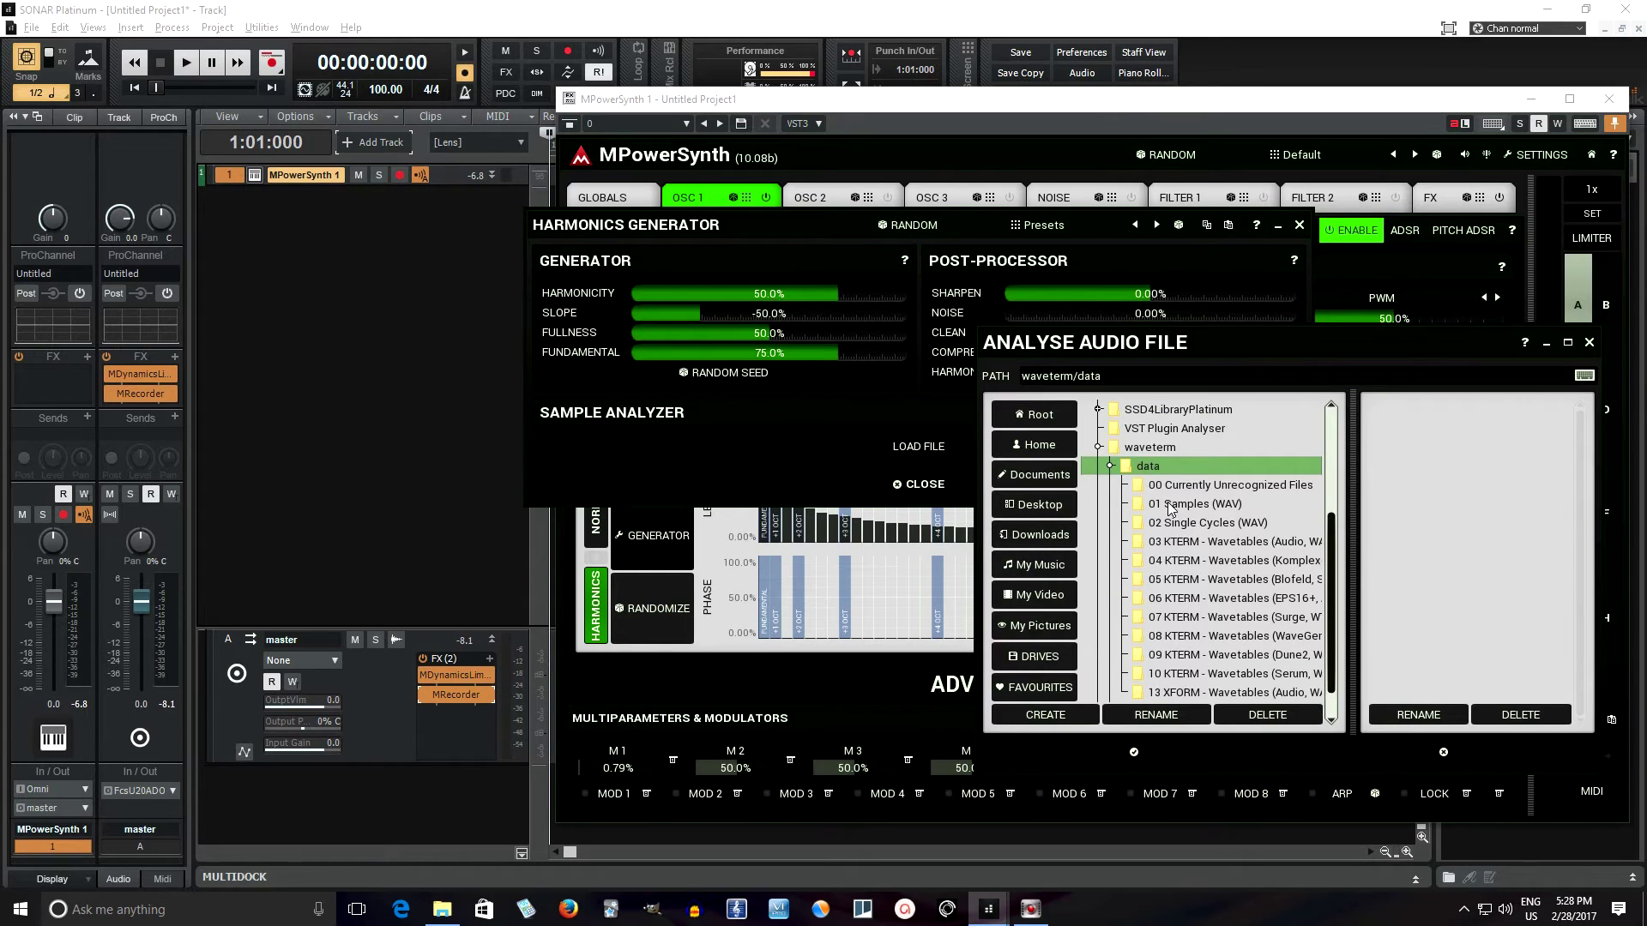
click(1175, 506)
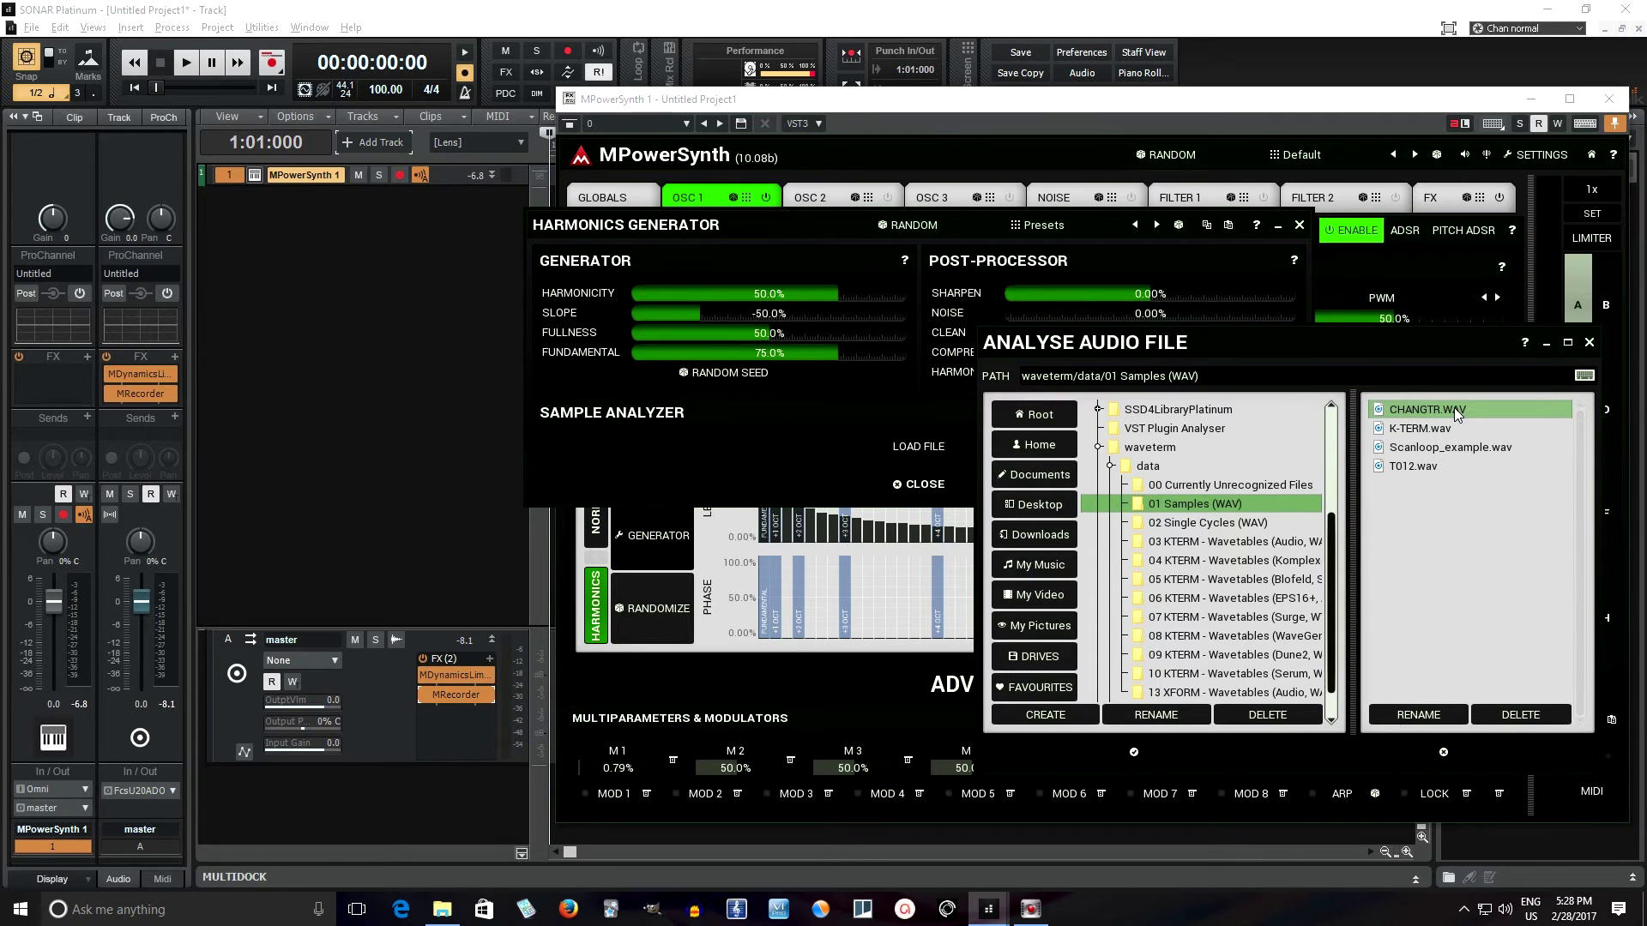
click(1134, 753)
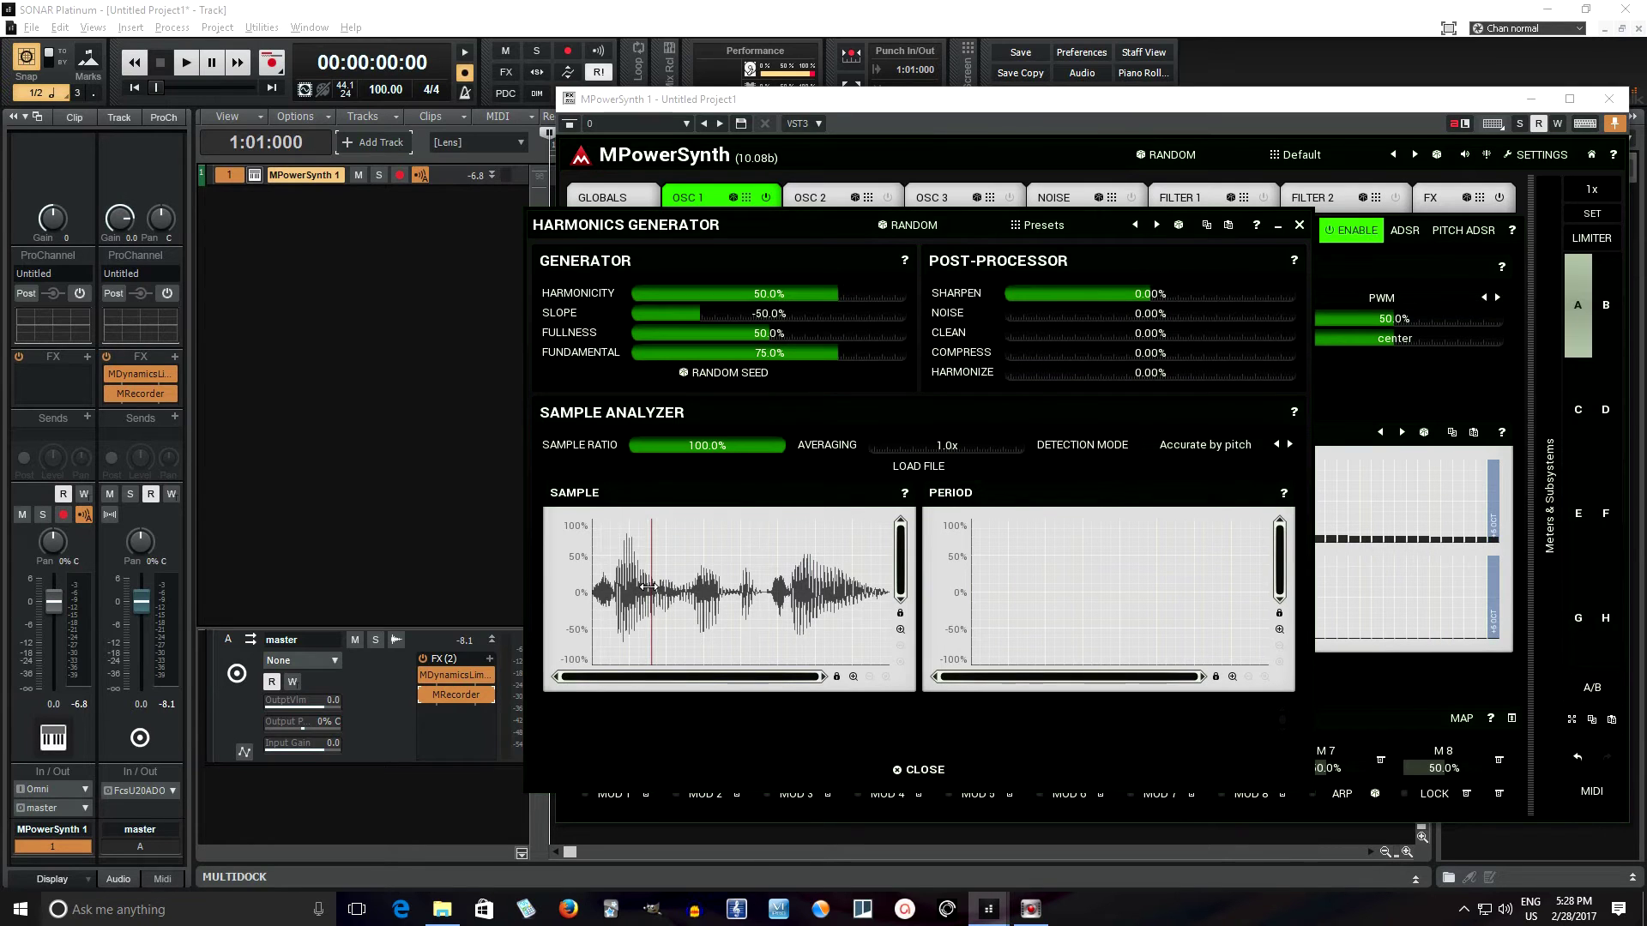
Move the sample's analysis point from 14.7% to 26.6% to reshape the harmonics.
mouse_move(652, 585)
mouse_down()
mouse_move(599, 584)
mouse_move(799, 582)
mouse_move(682, 584)
mouse_up()
drag(748, 225, 1216, 164)
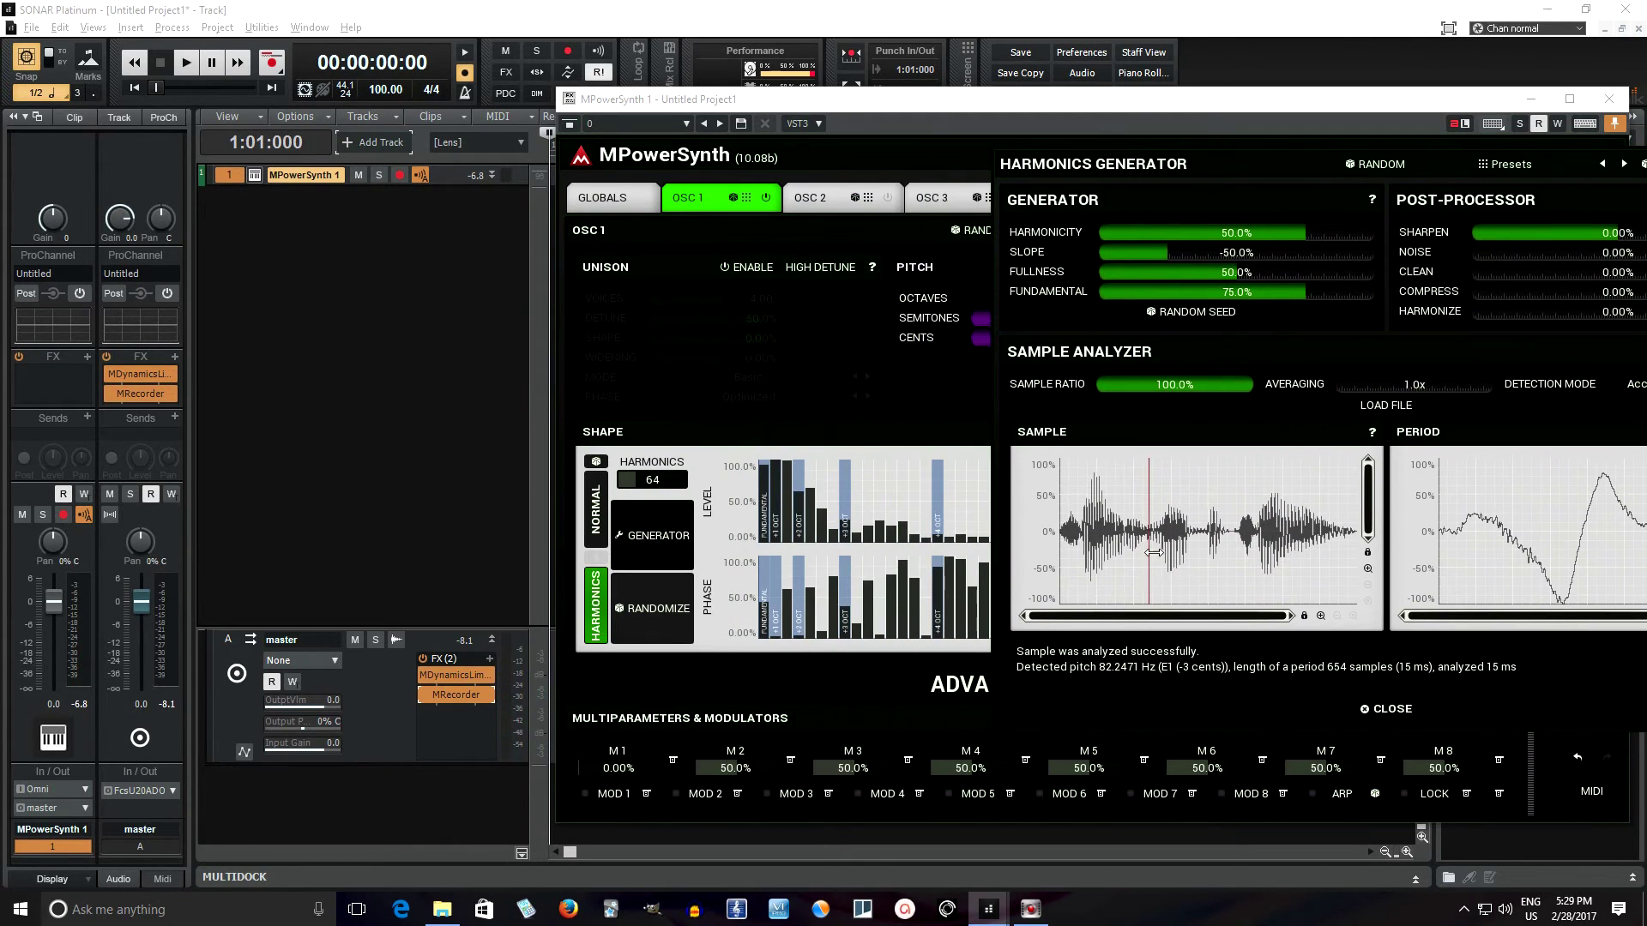
drag(1196, 165, 1337, 262)
drag(1286, 609, 1210, 629)
Open Multiparameter 1's bank editor and store the current harmonics into bank 1.
click(612, 759)
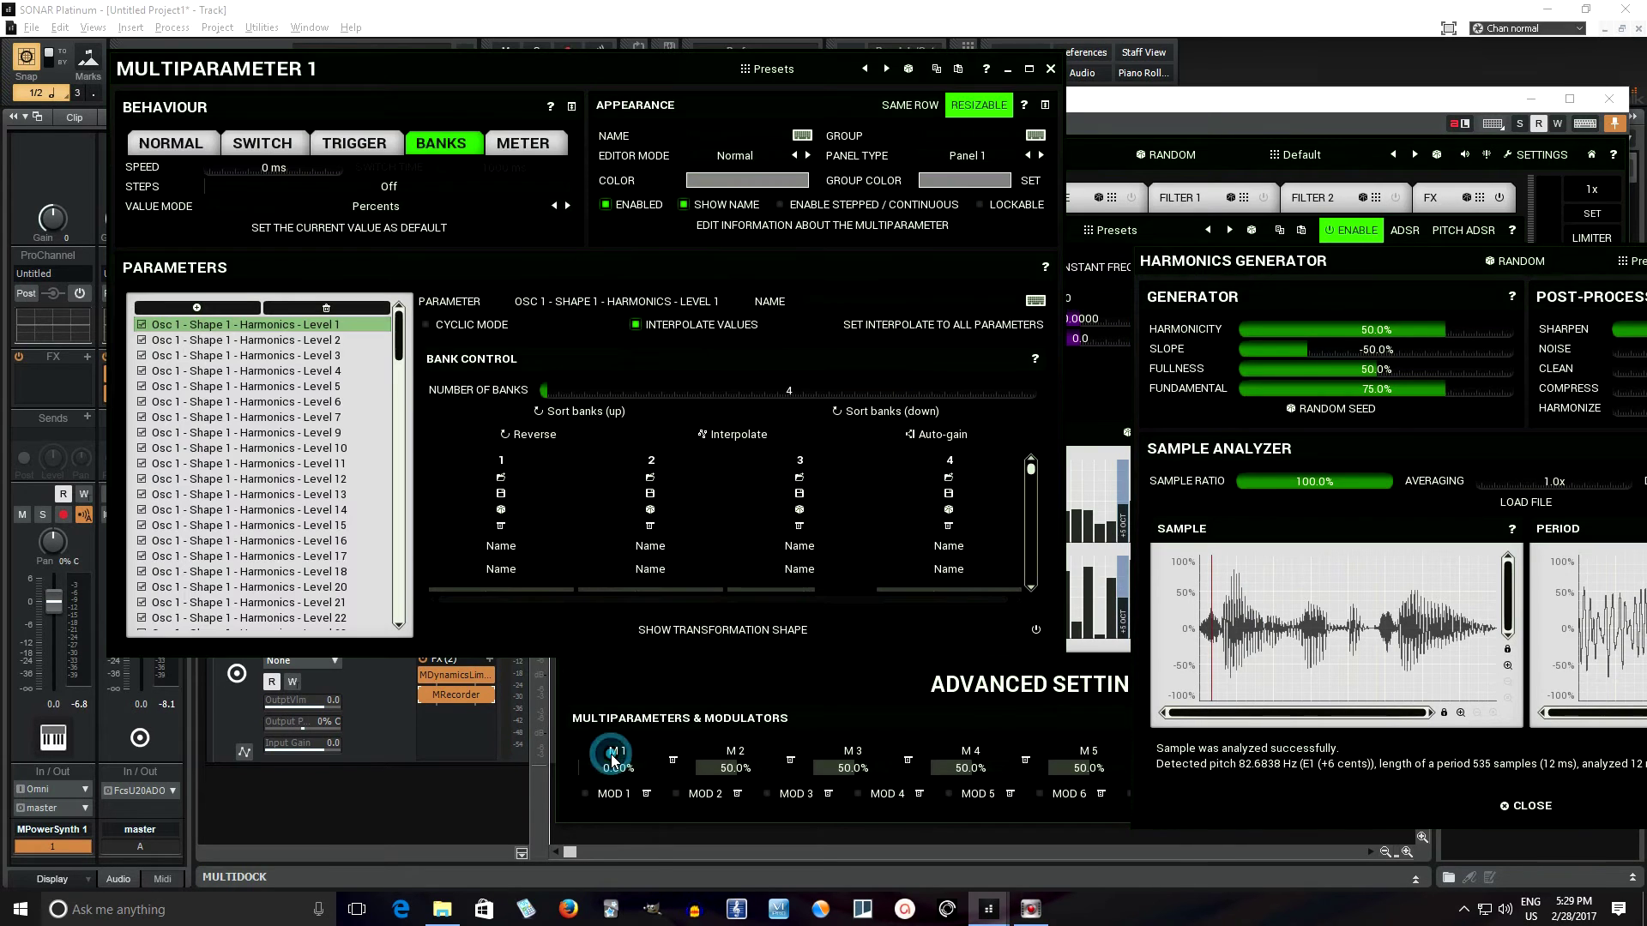
drag(598, 74, 178, 113)
click(82, 550)
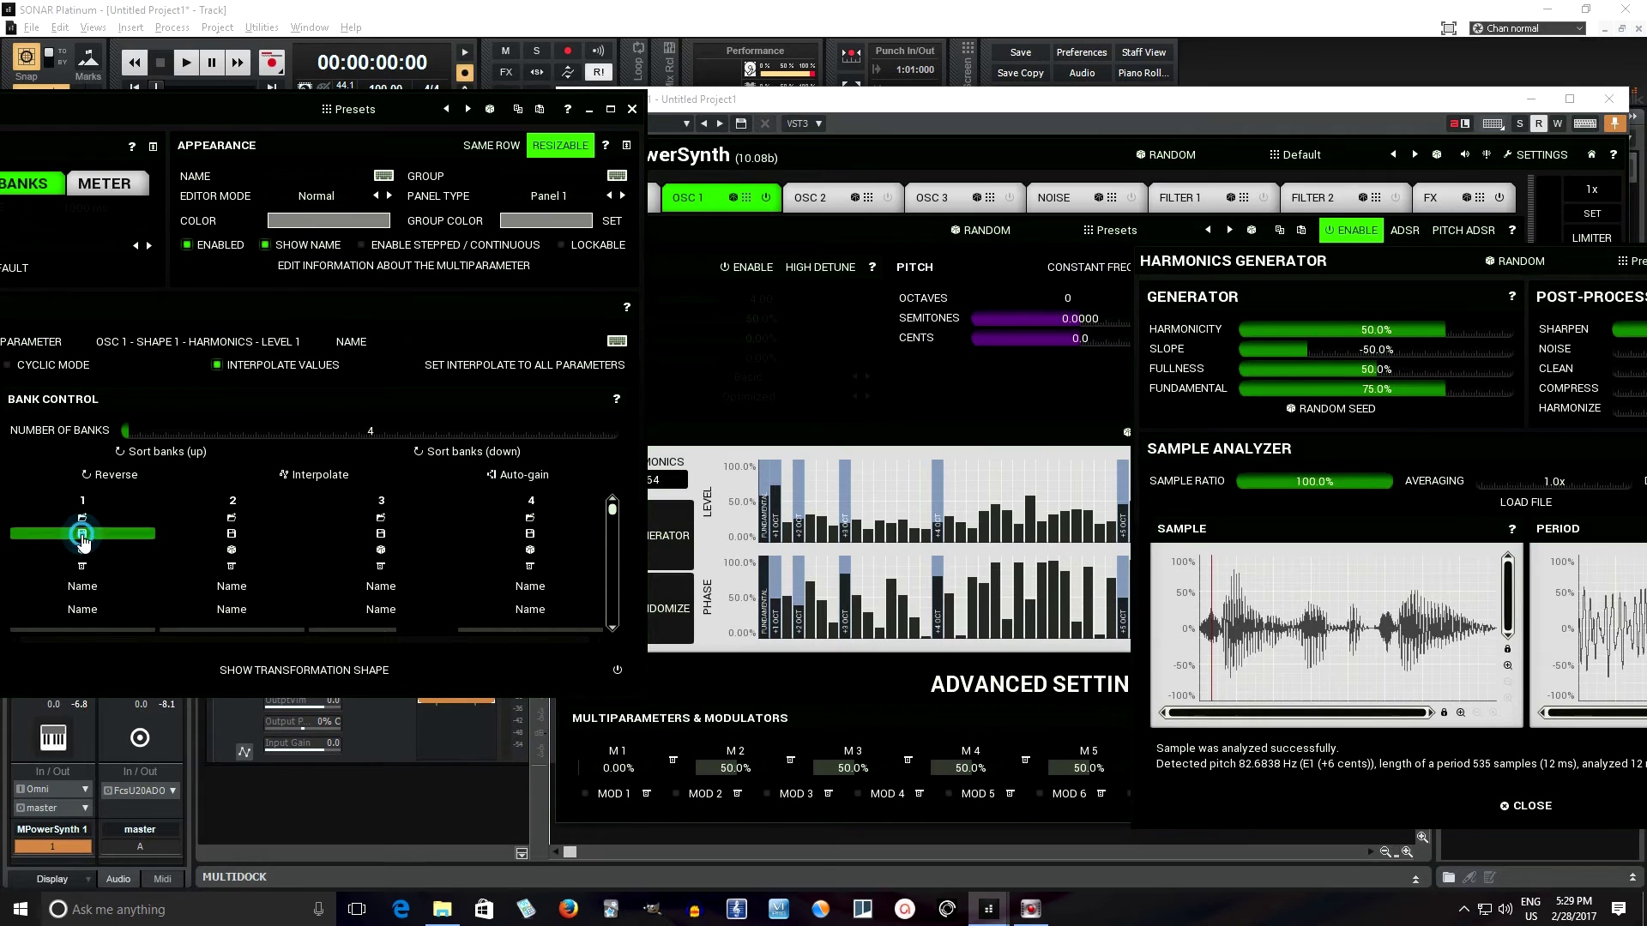
Store harmonics from later sample points into banks 3 and 4, then close the Harmonics Generator.
click(1231, 627)
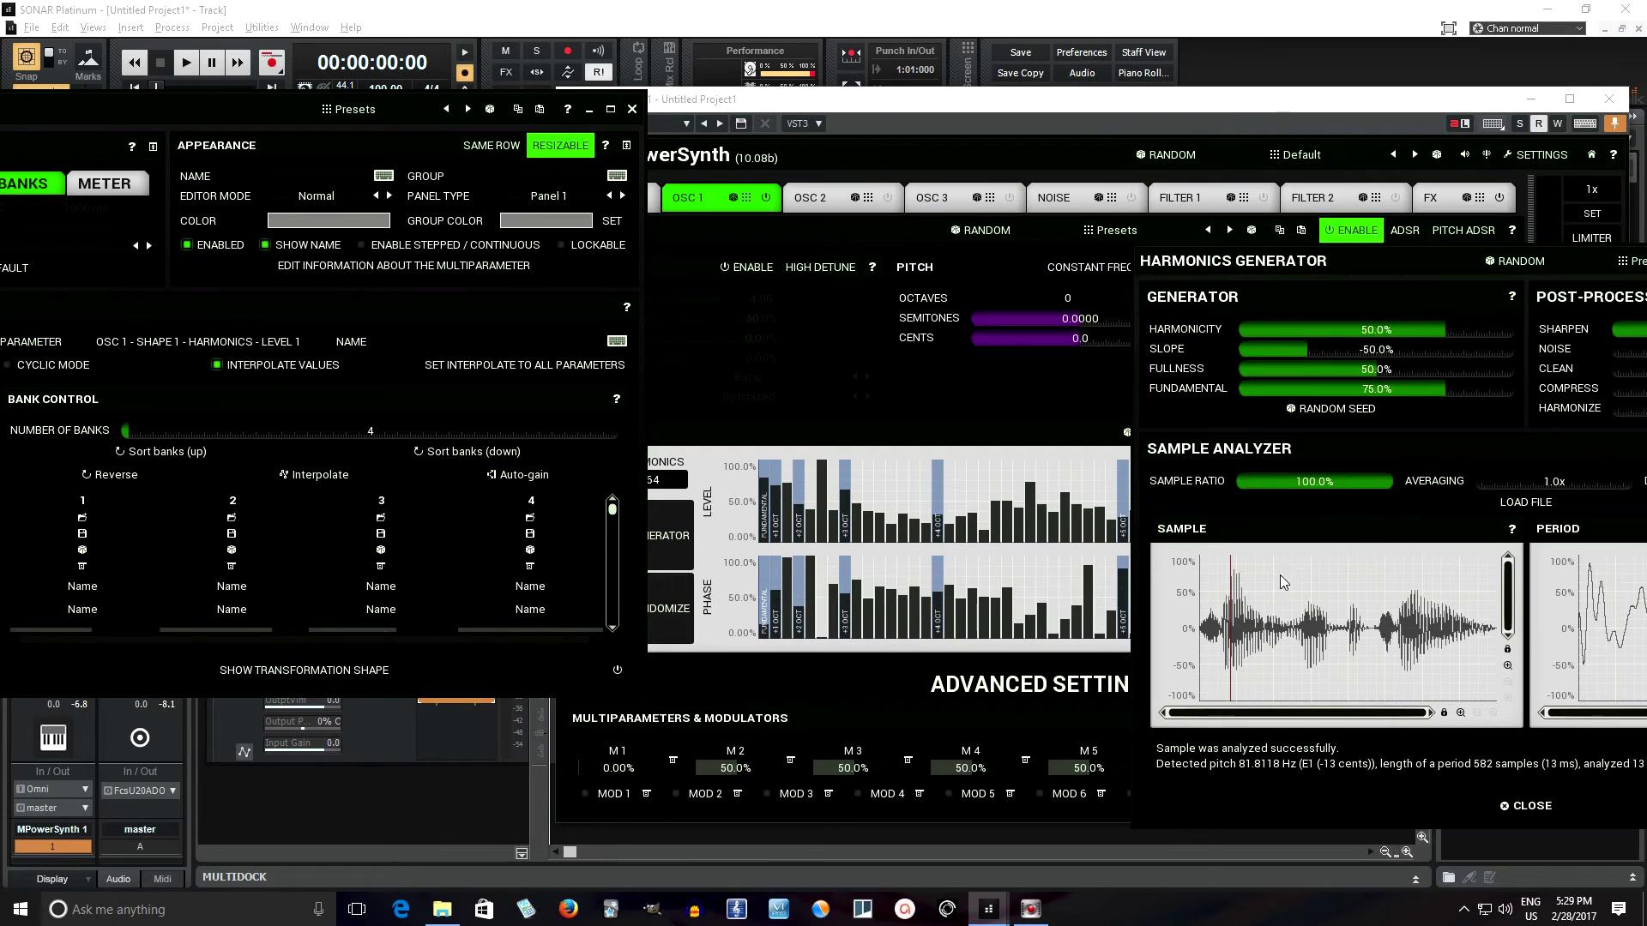
click(1253, 609)
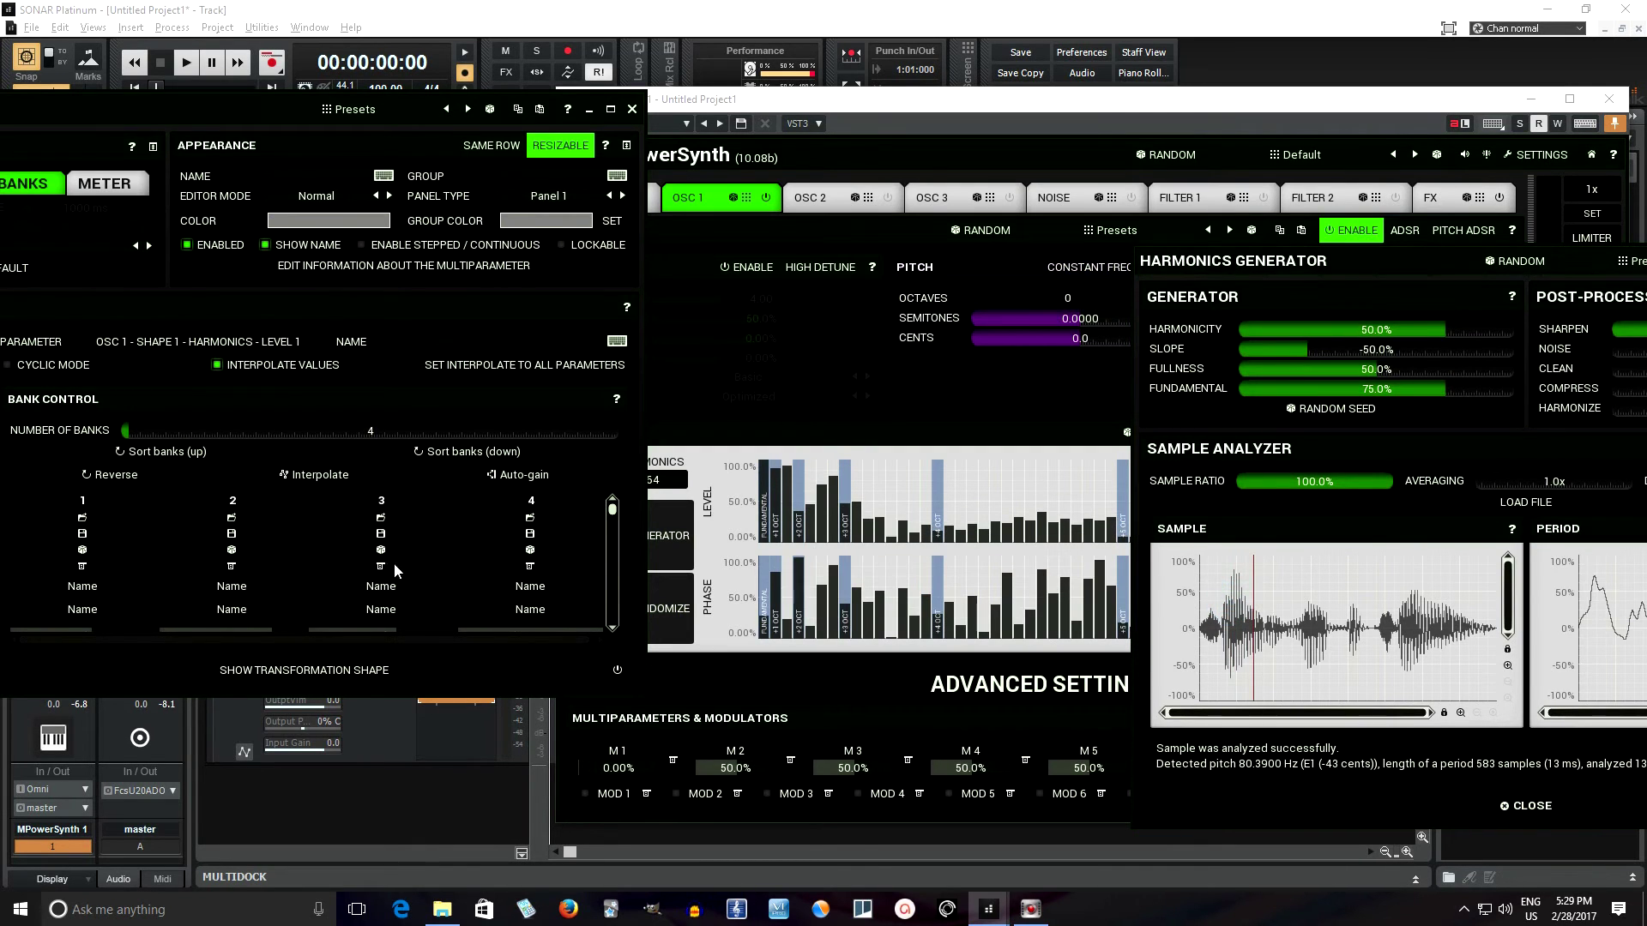
click(382, 535)
click(1268, 621)
click(541, 532)
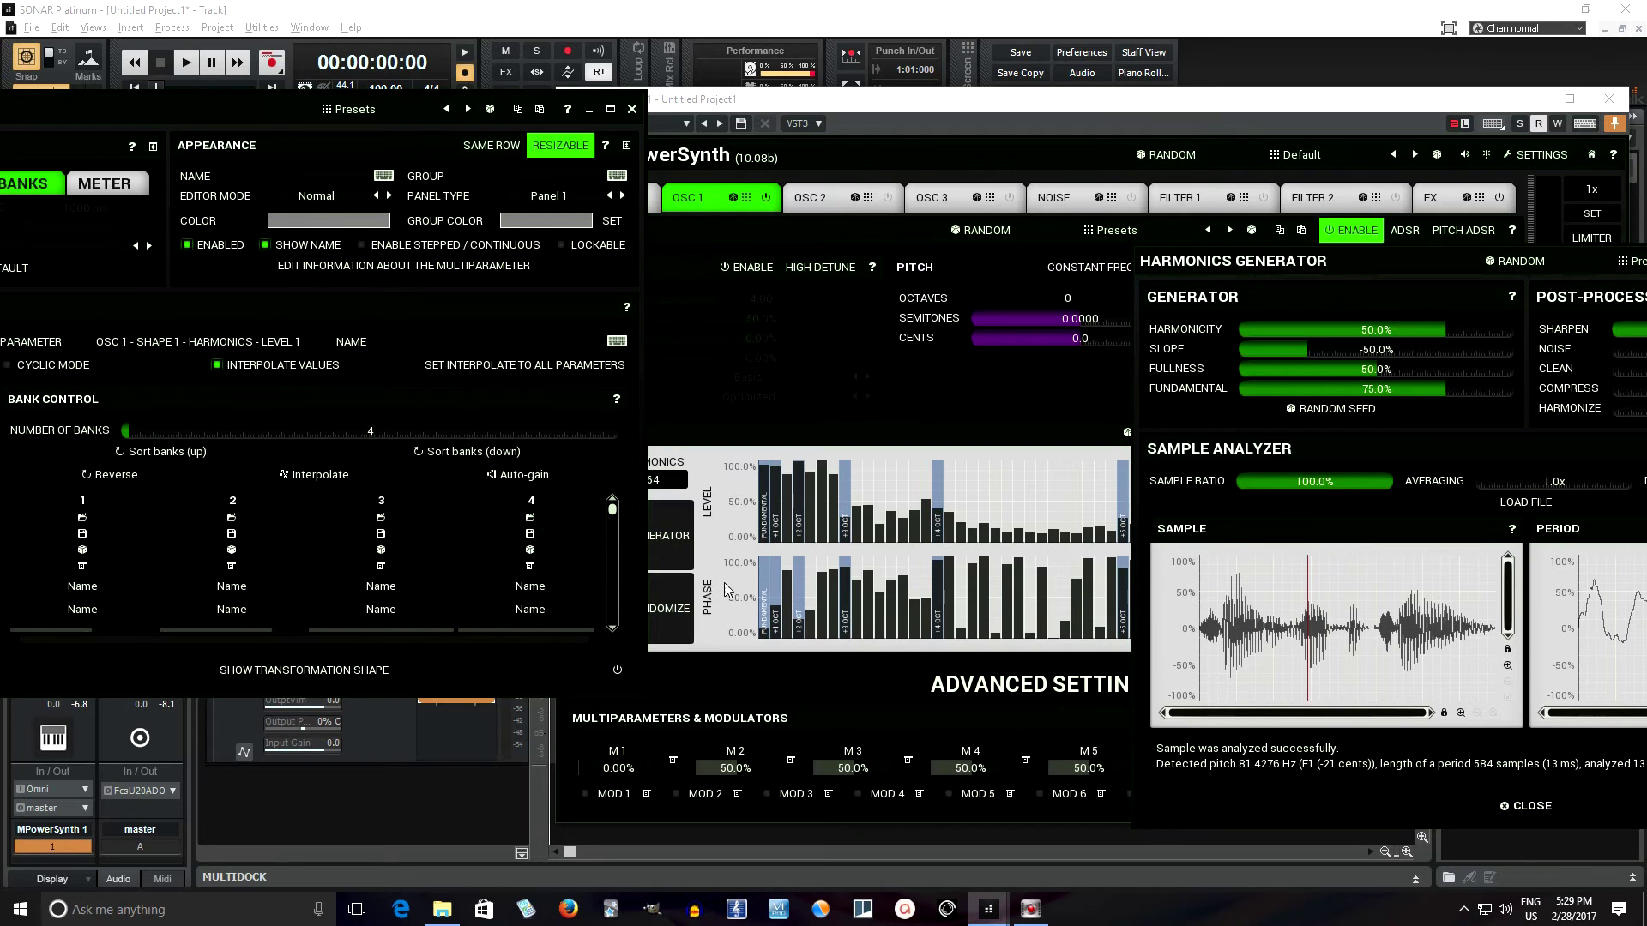
click(1525, 805)
drag(198, 117, 445, 139)
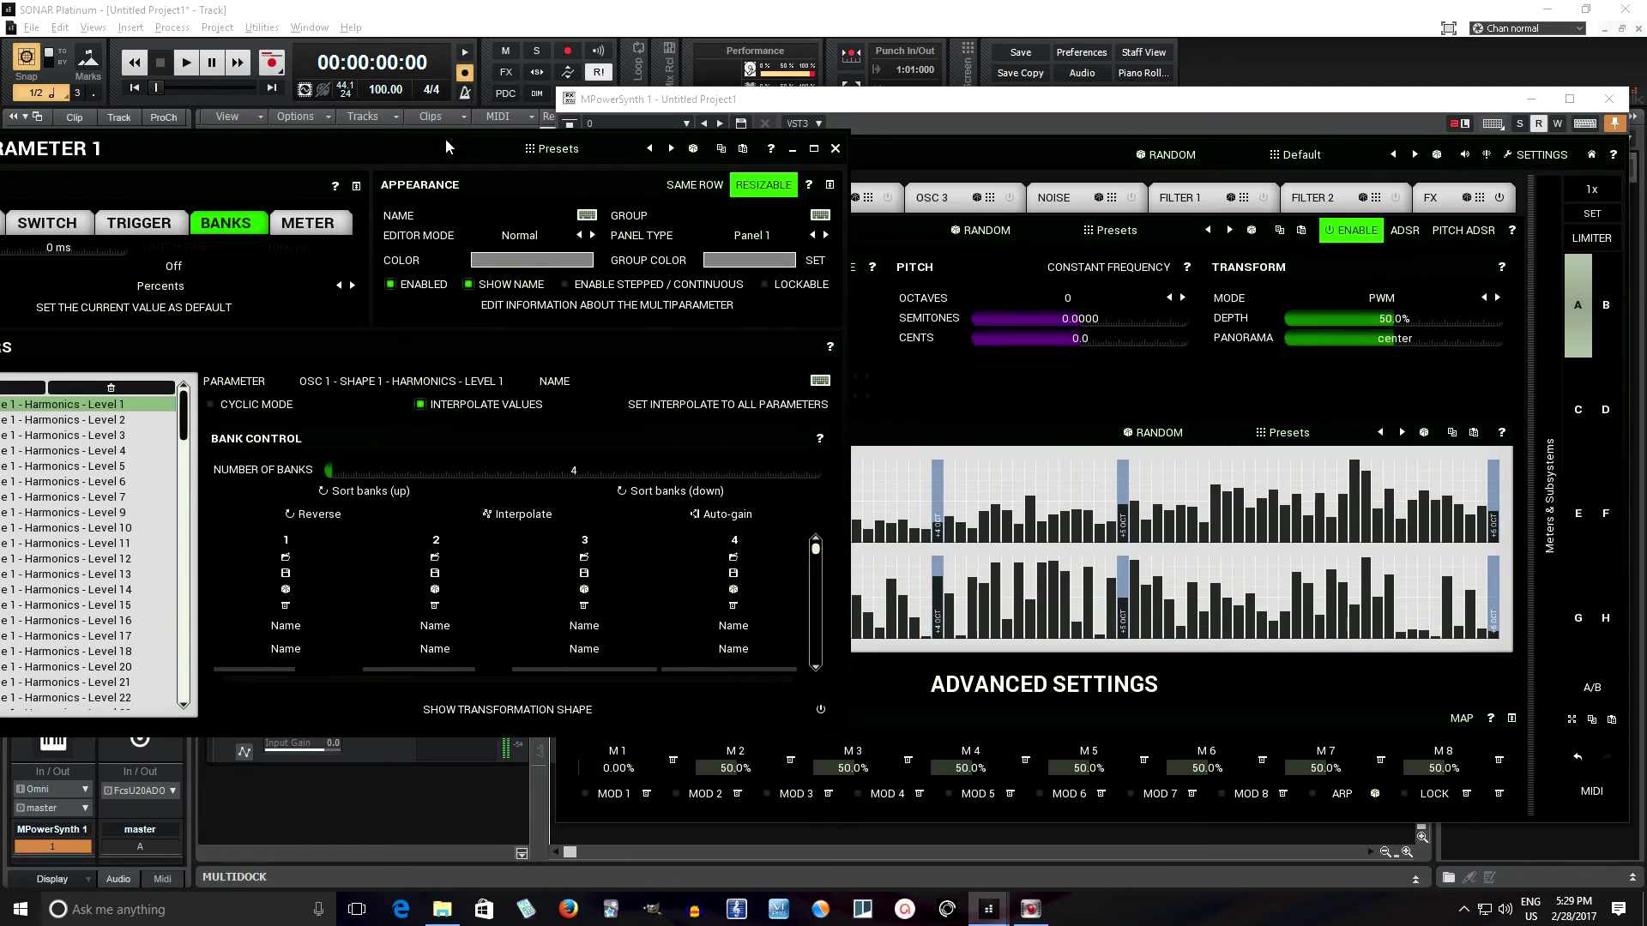
Close the Multiparameter editor and load the Chandler wavetable preset from the Presets browser.
click(833, 149)
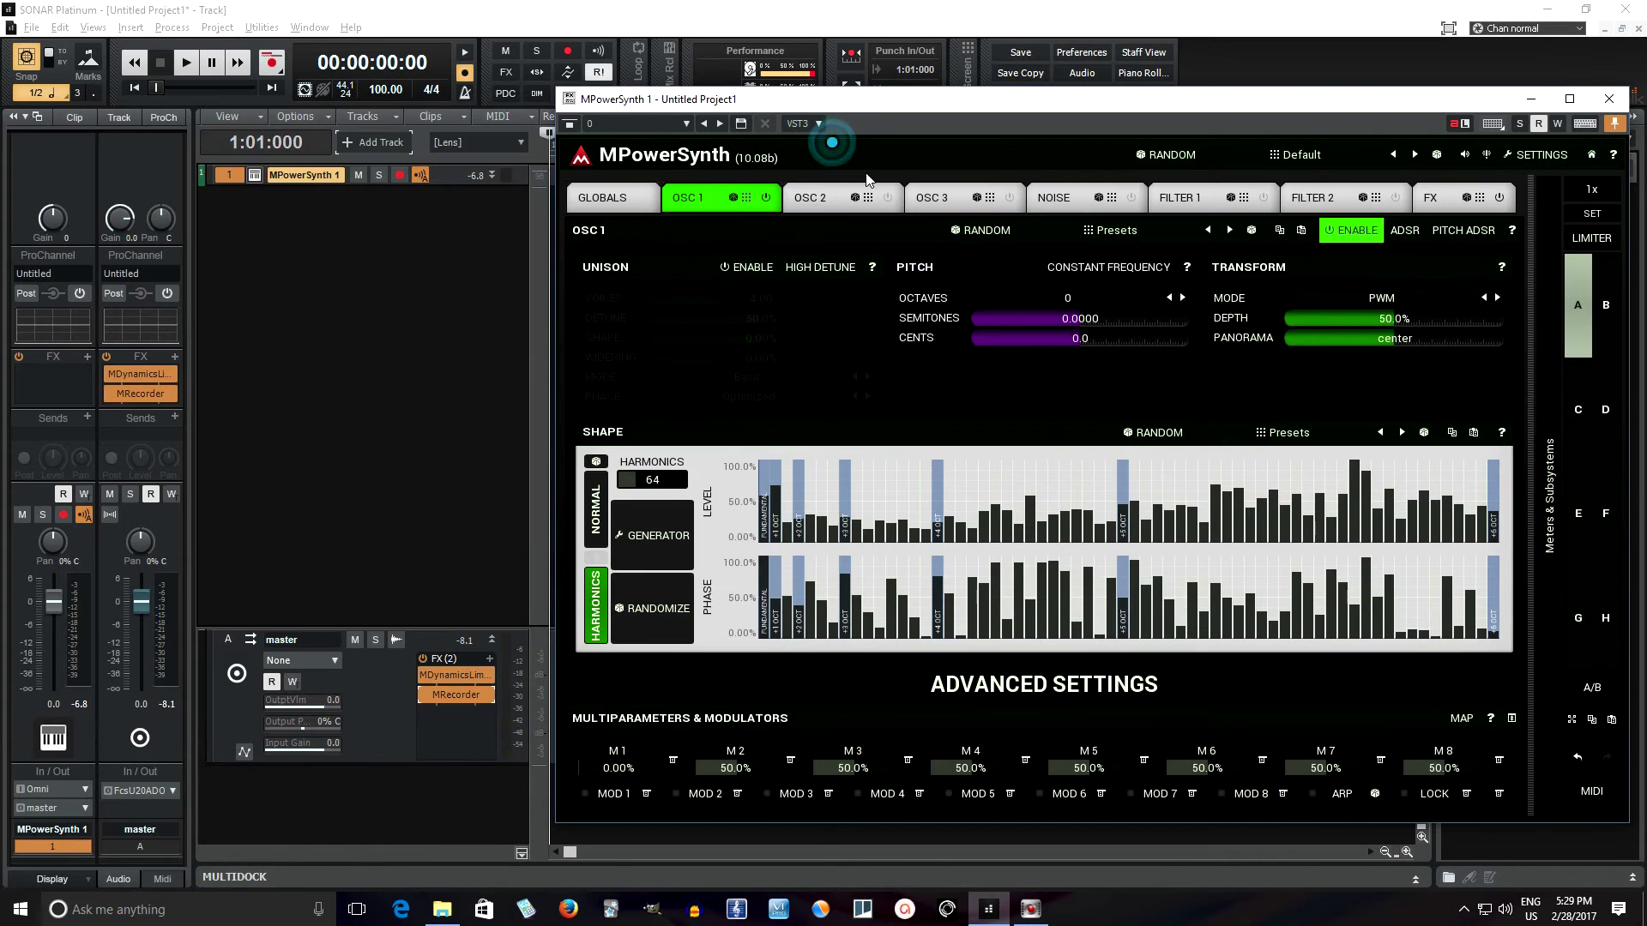
click(1302, 156)
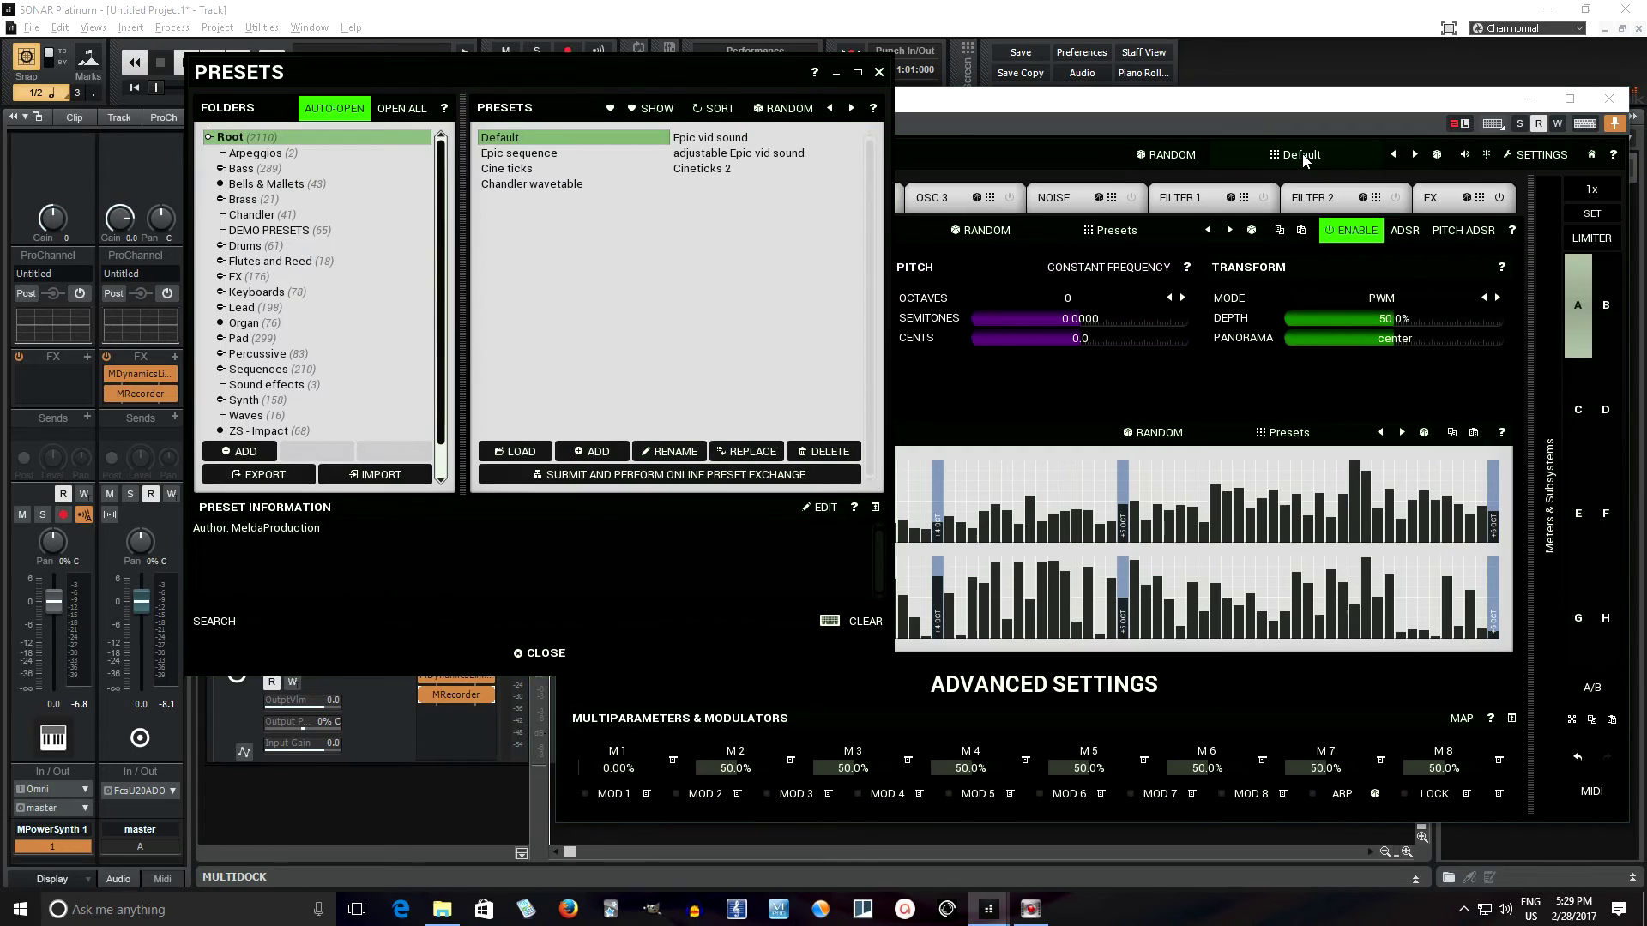
click(540, 185)
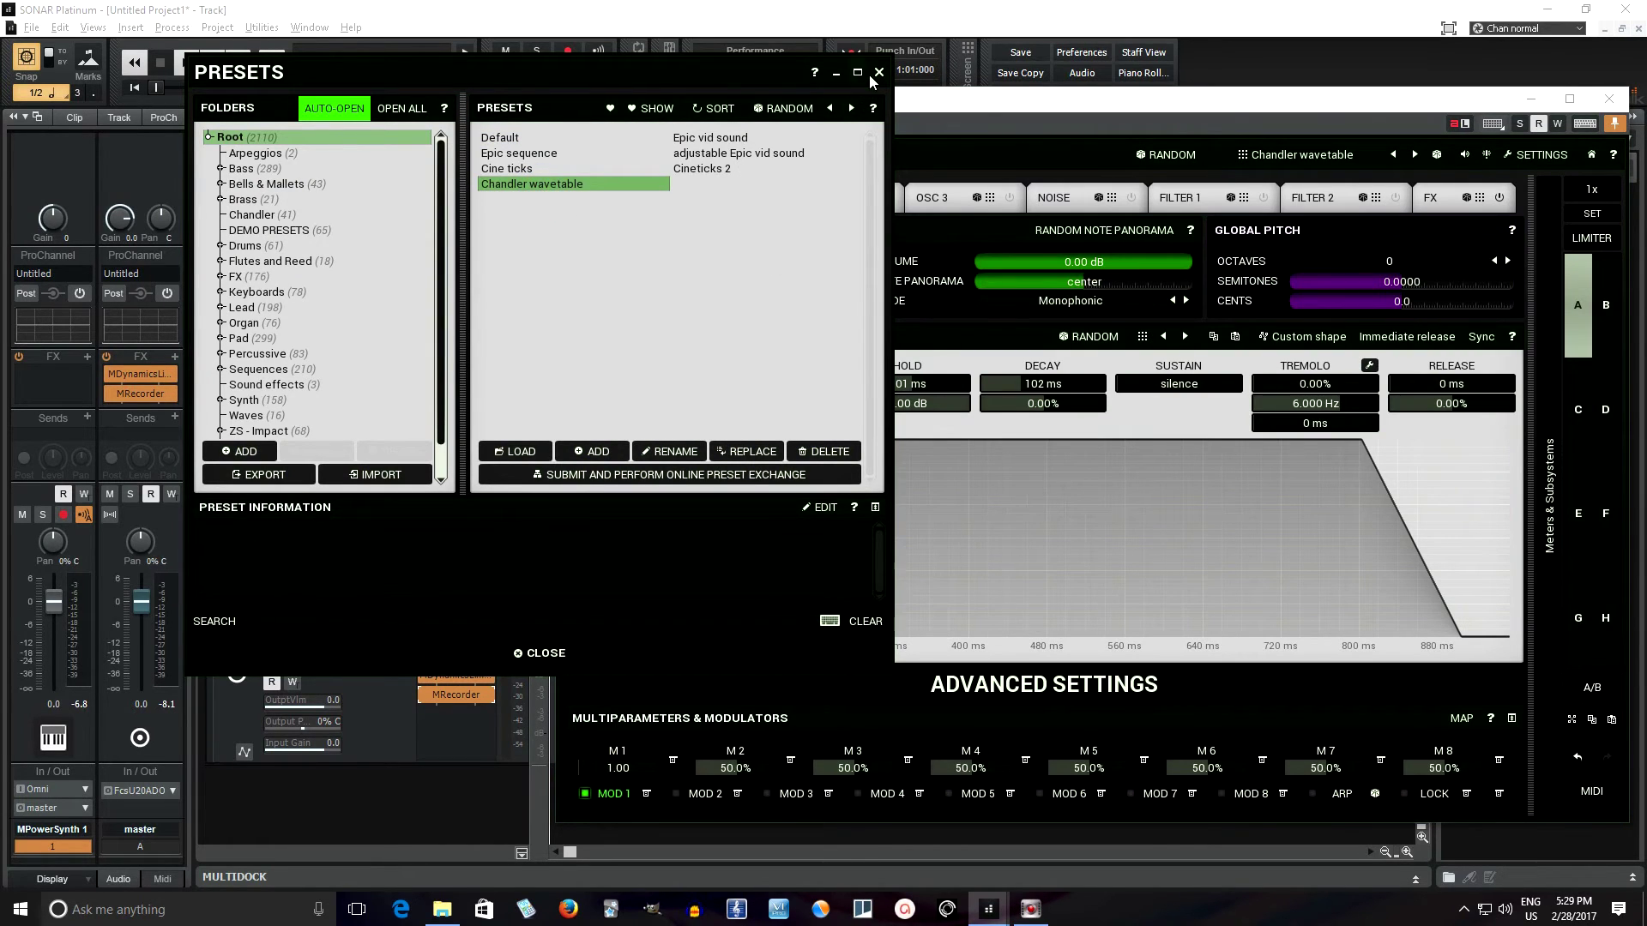
click(878, 73)
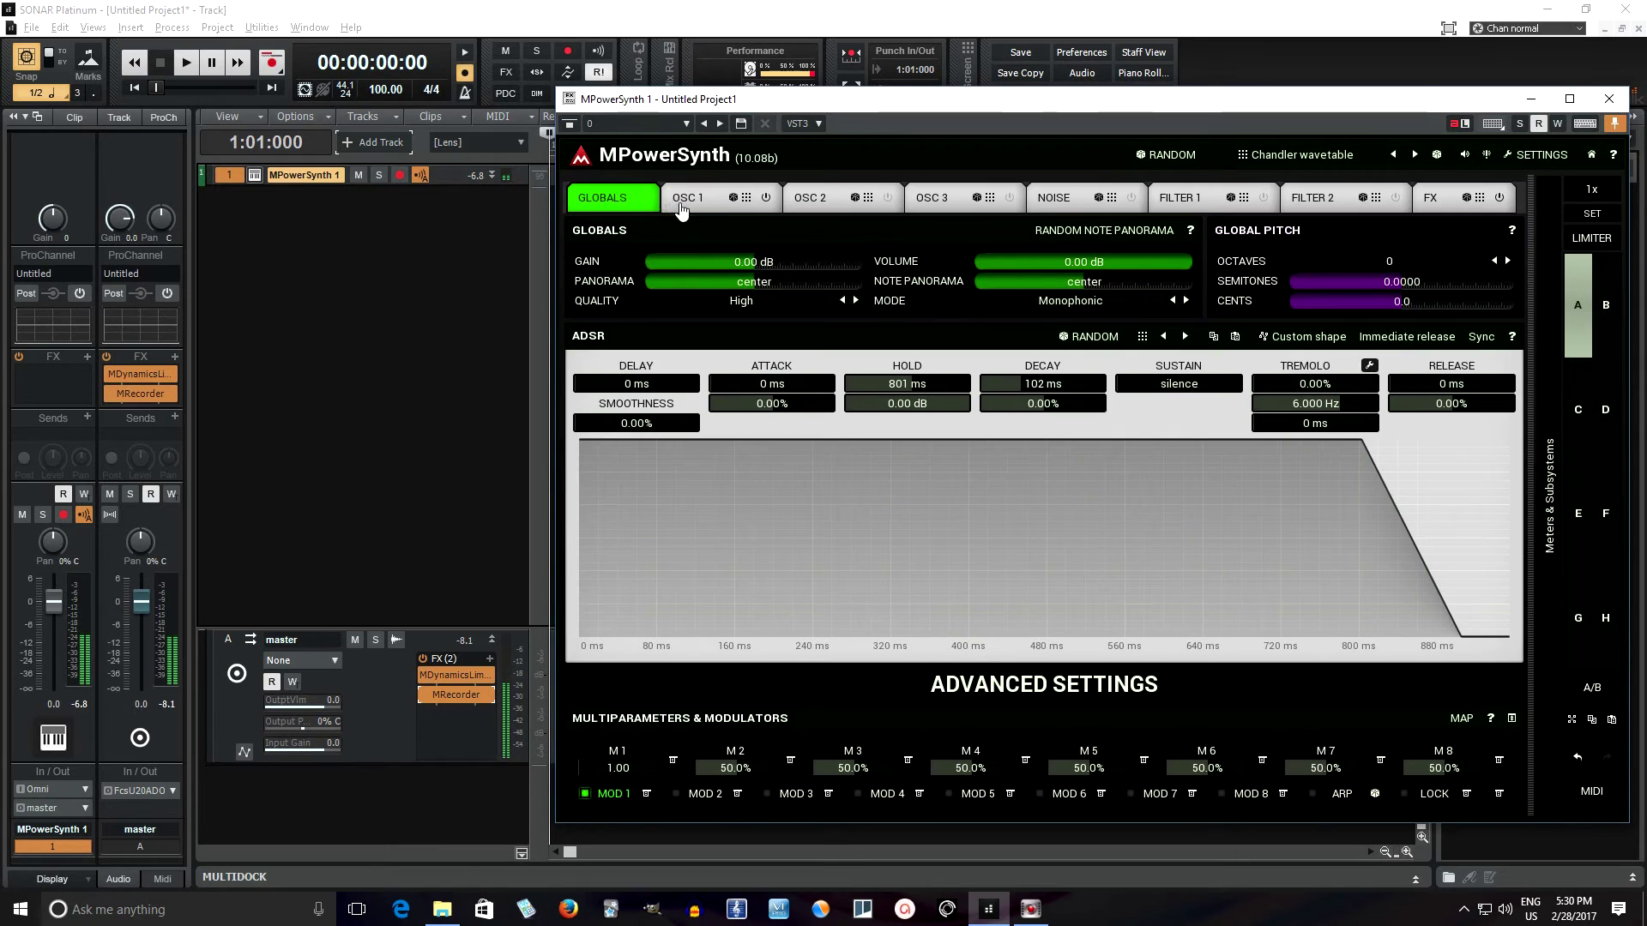
Show OSC 1's 64-harmonic spectrum and review Multiparameter 1's 27 banks.
click(687, 197)
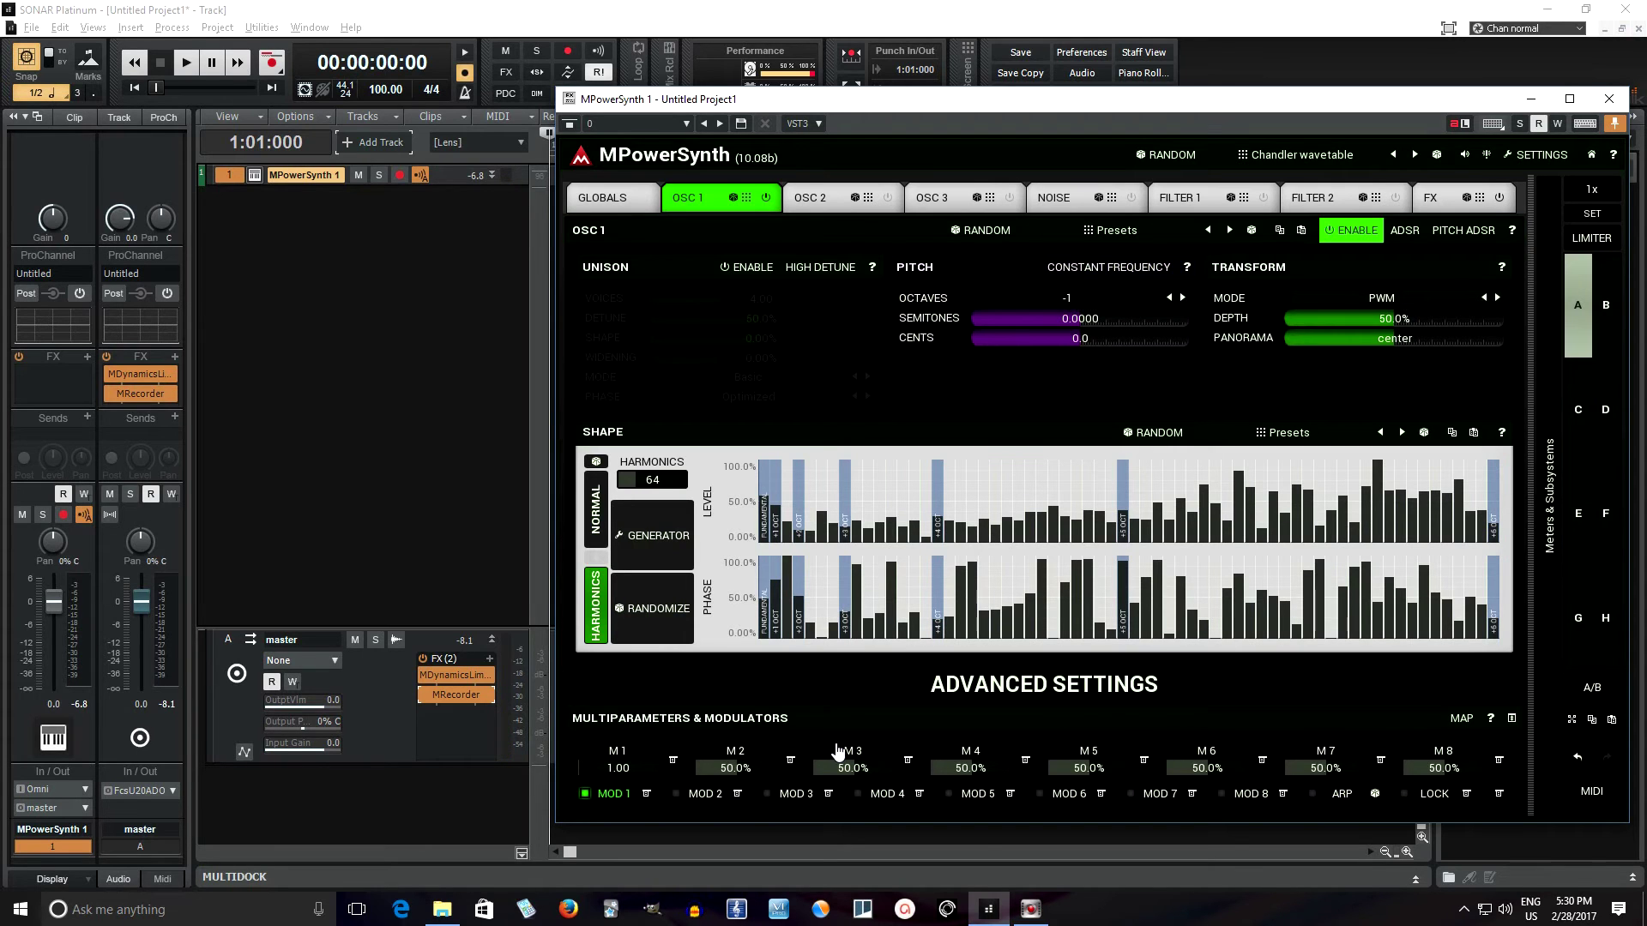
click(629, 755)
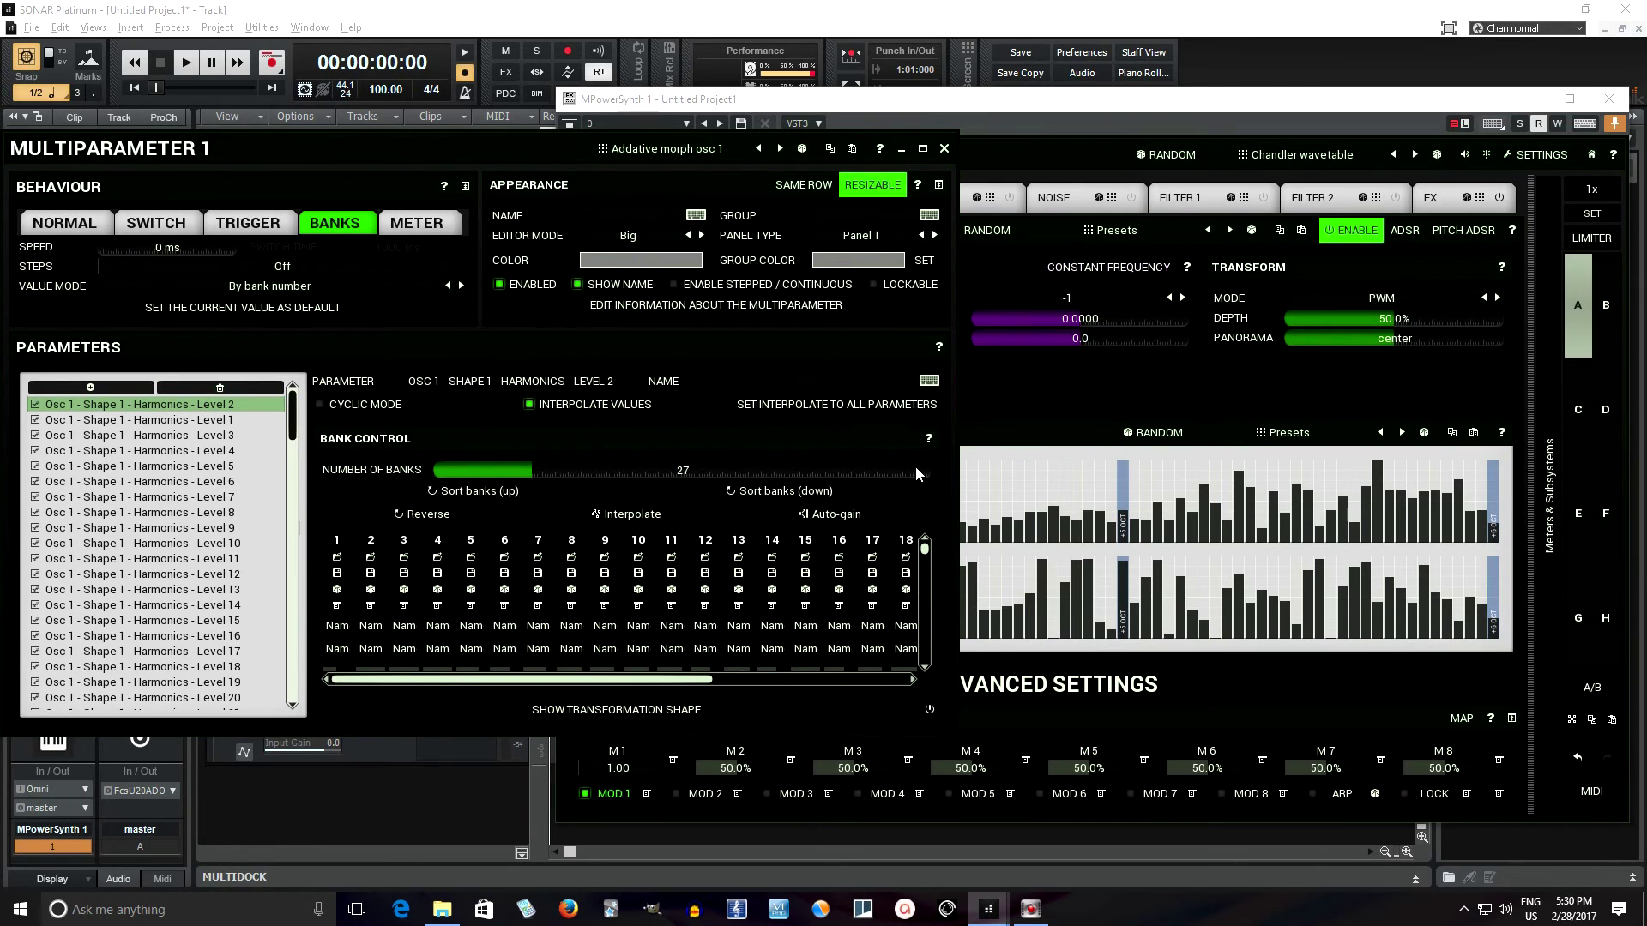
click(944, 149)
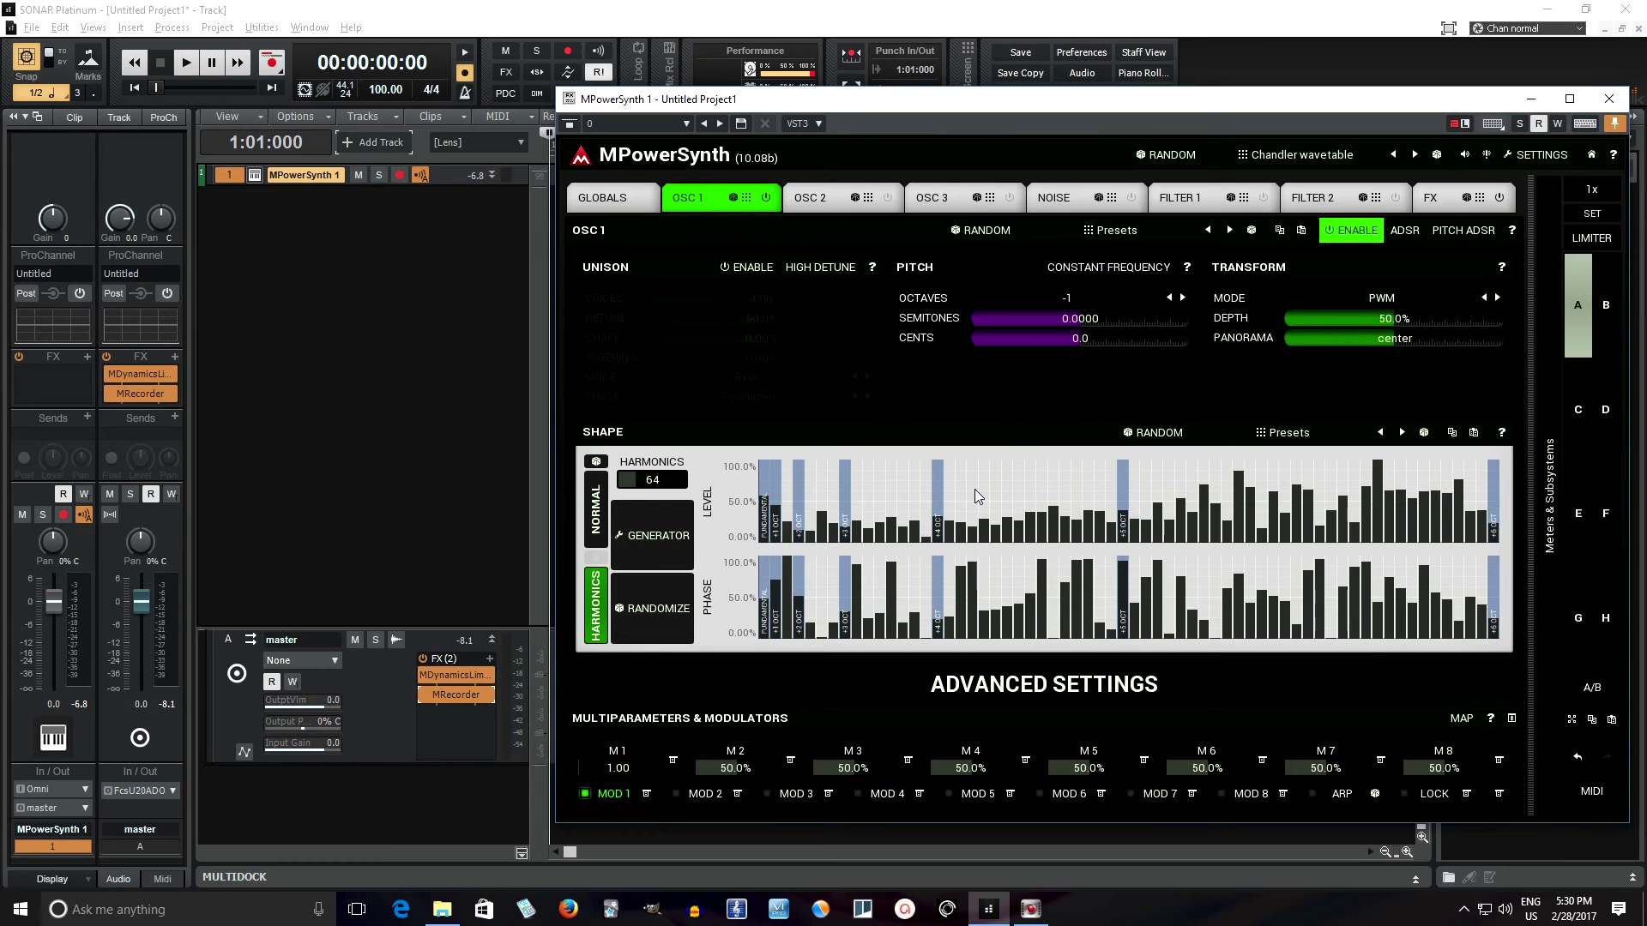
Enable OSC 1 unison with 10 voices, 86.8% detune and 141.4% widening.
click(760, 272)
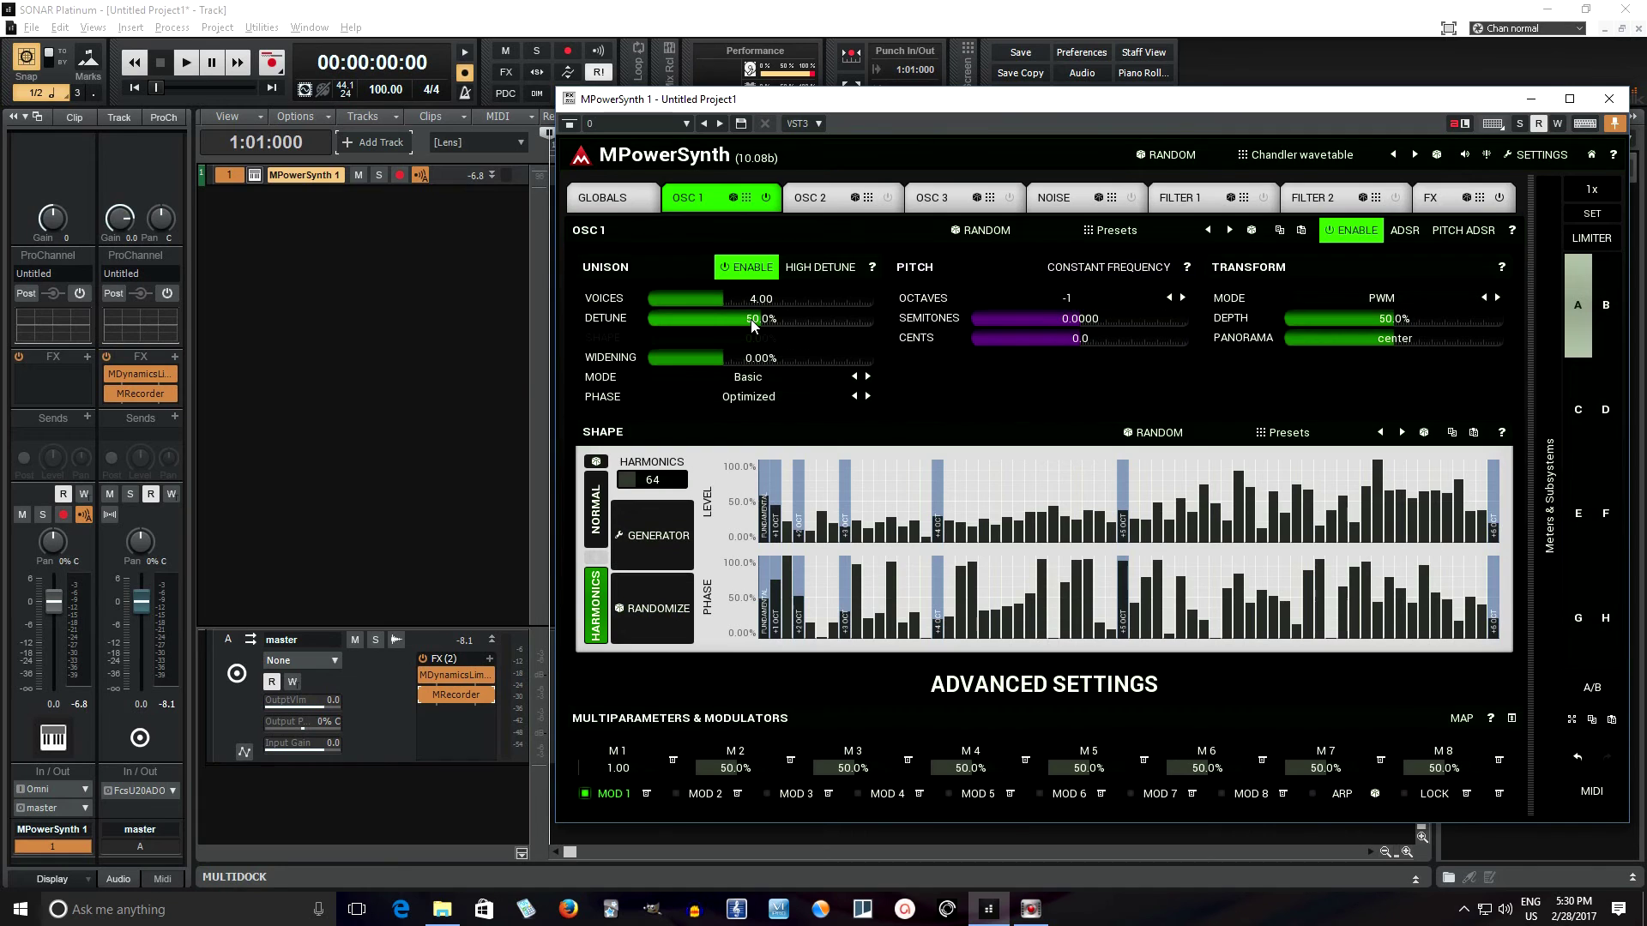
drag(752, 325, 726, 362)
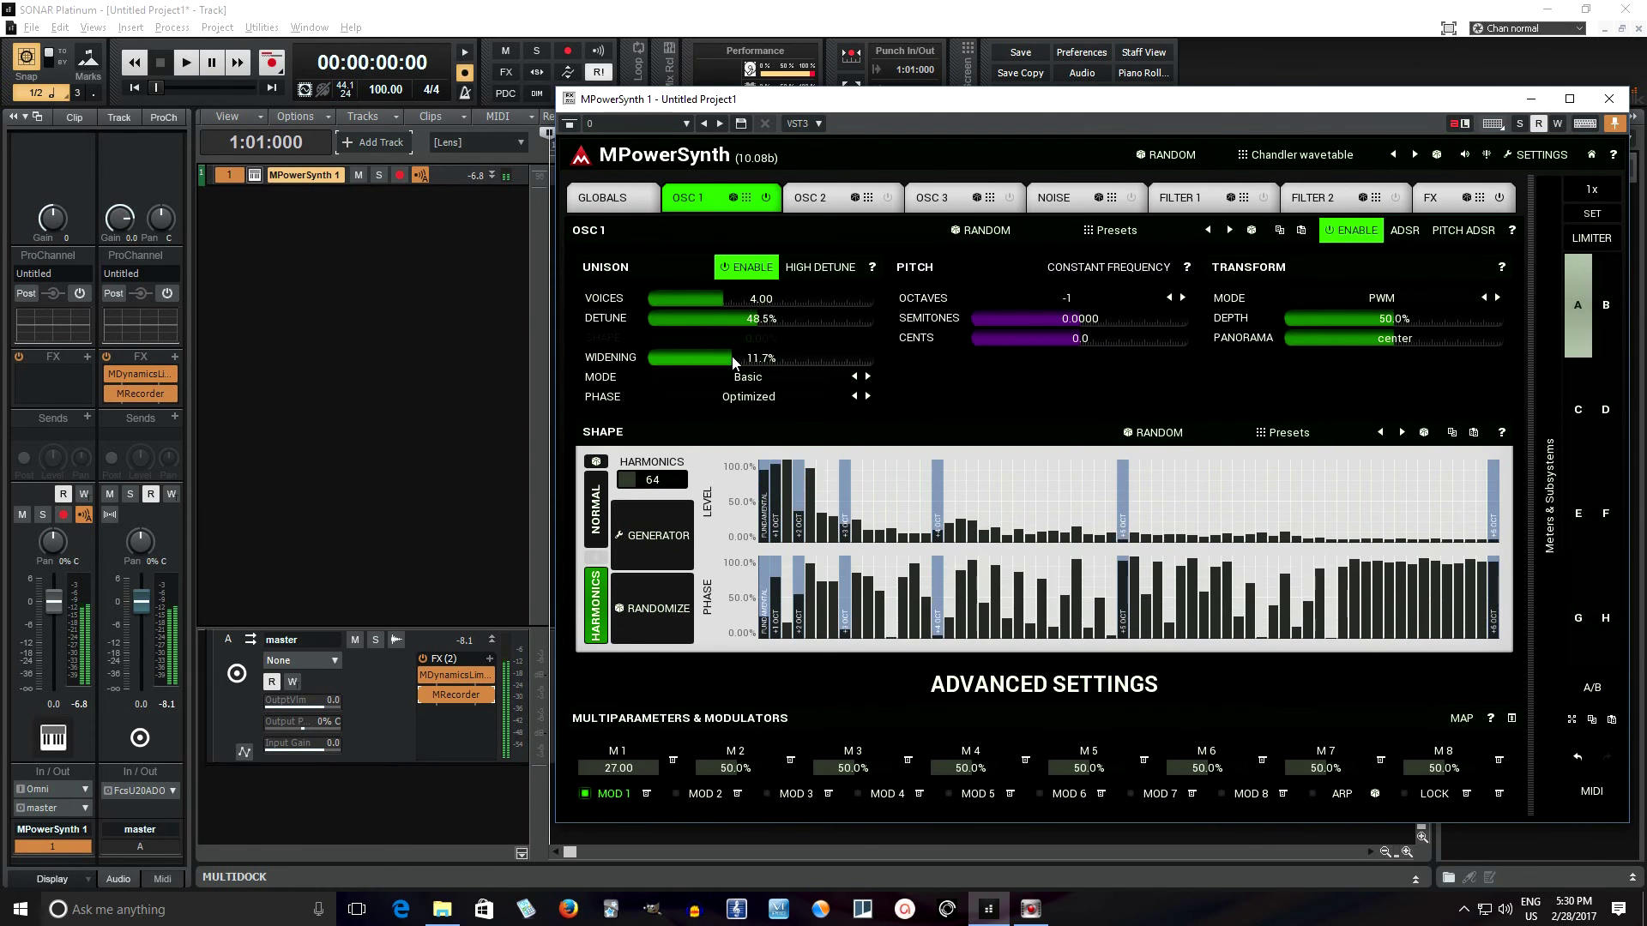
drag(755, 358, 830, 353)
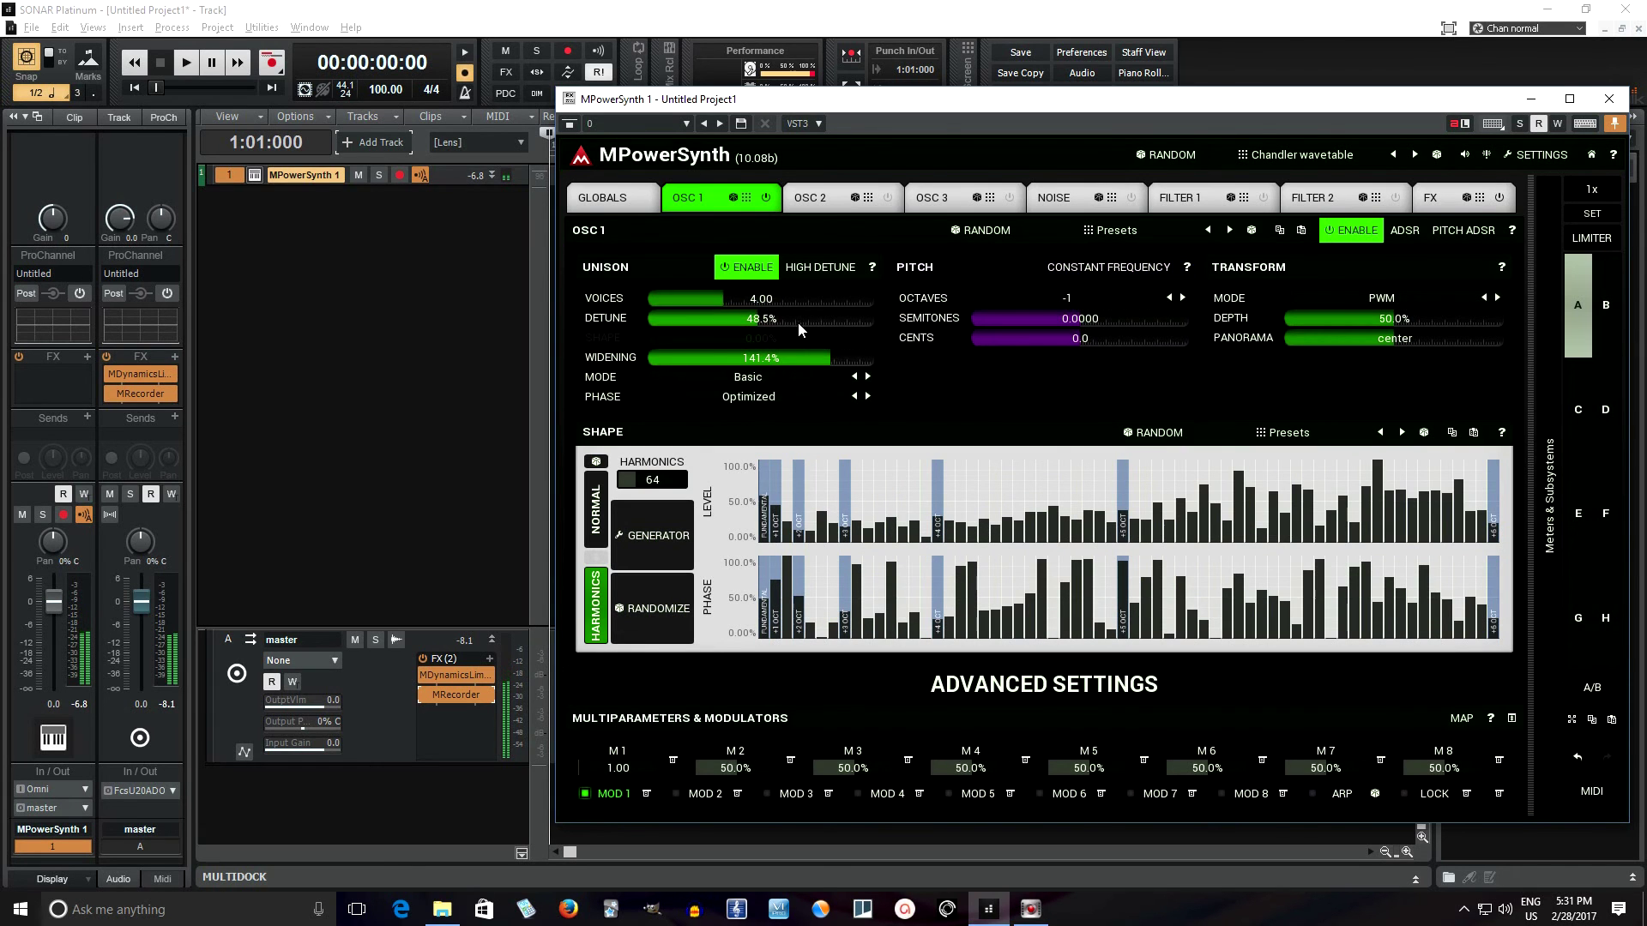
drag(724, 295, 879, 299)
drag(781, 326, 846, 322)
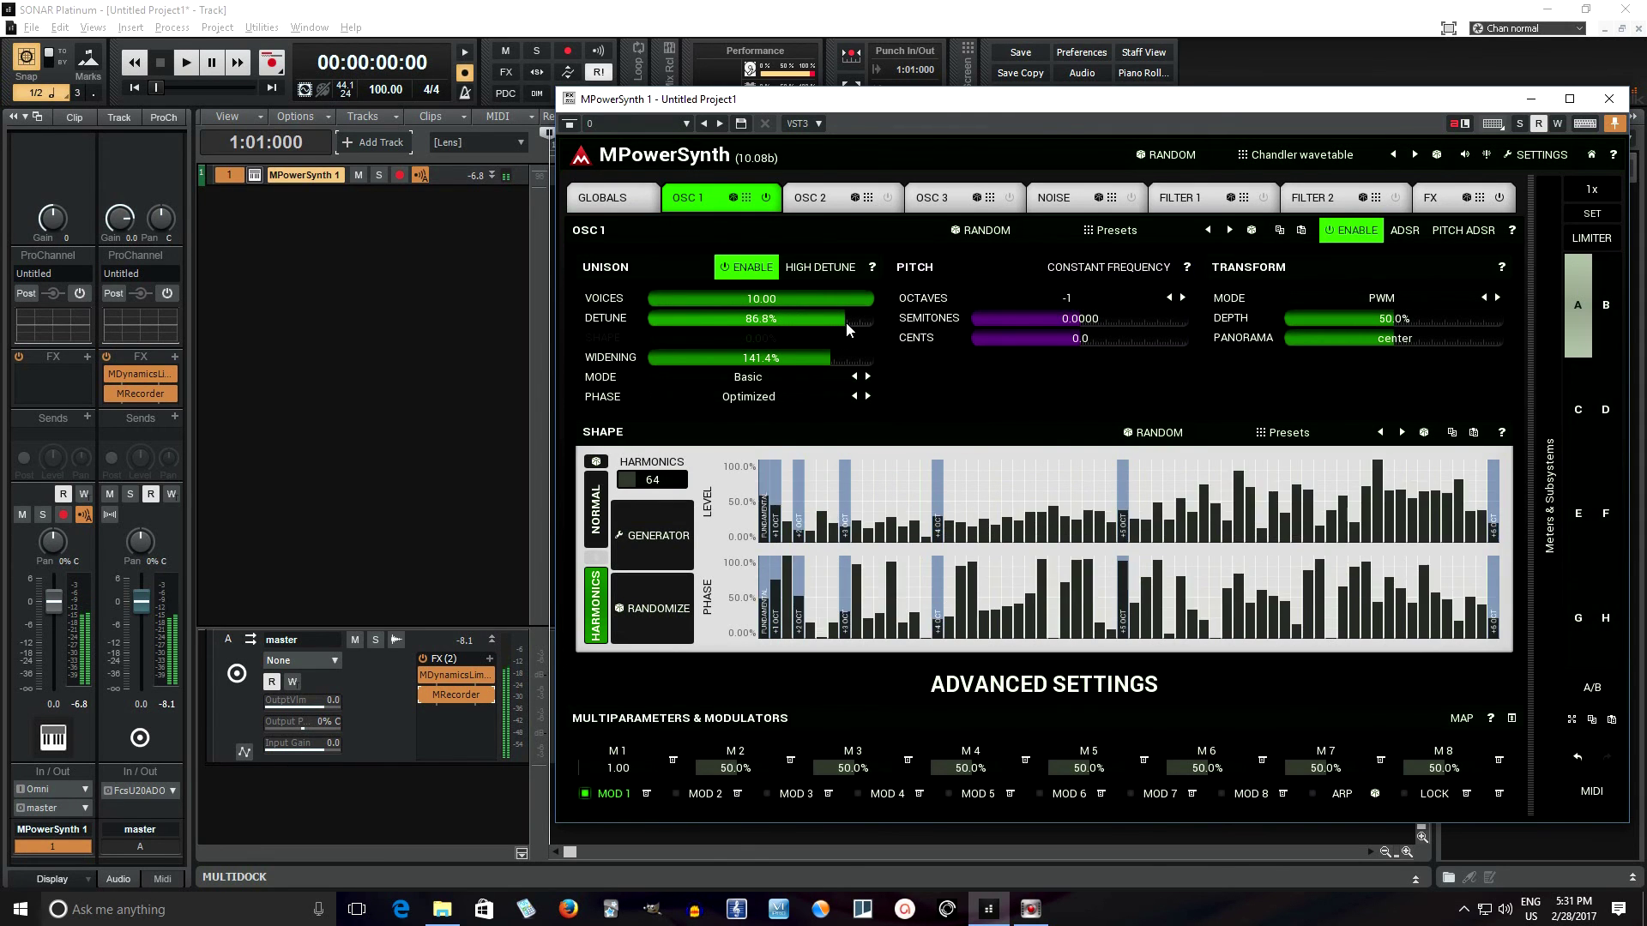